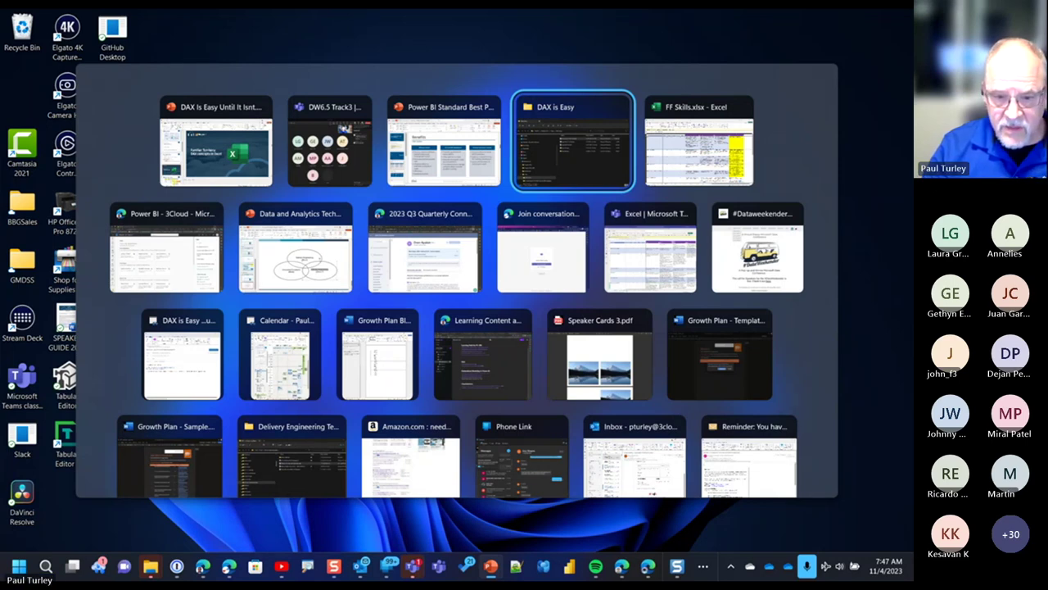
# - Switch to the Easy DAX Data.xlsx workbook in Excel and examine the Month table and its month names on the Data sheet
pyautogui.press('Return')
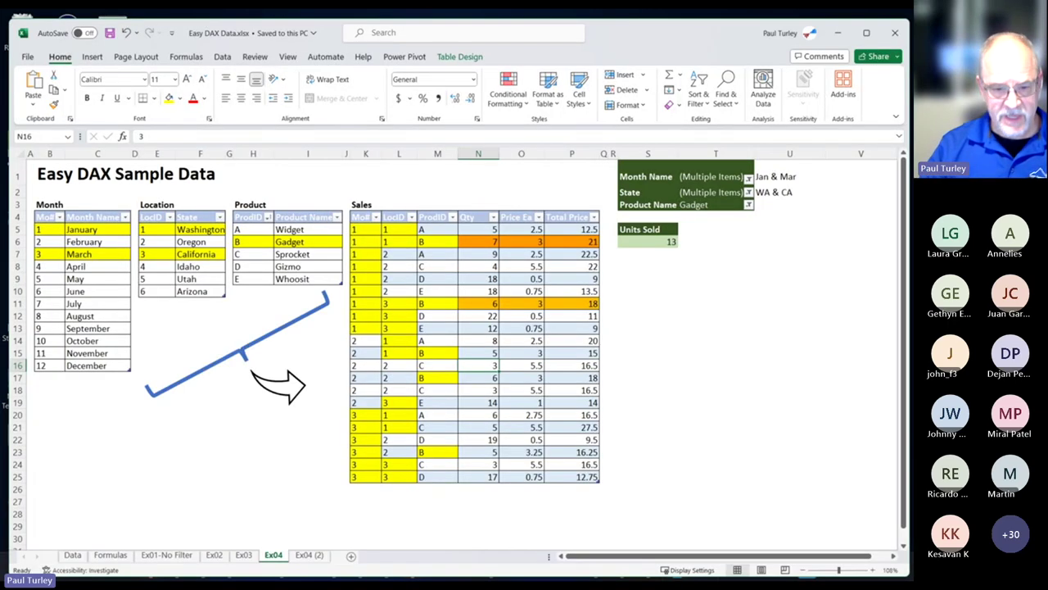
pyautogui.click(73, 555)
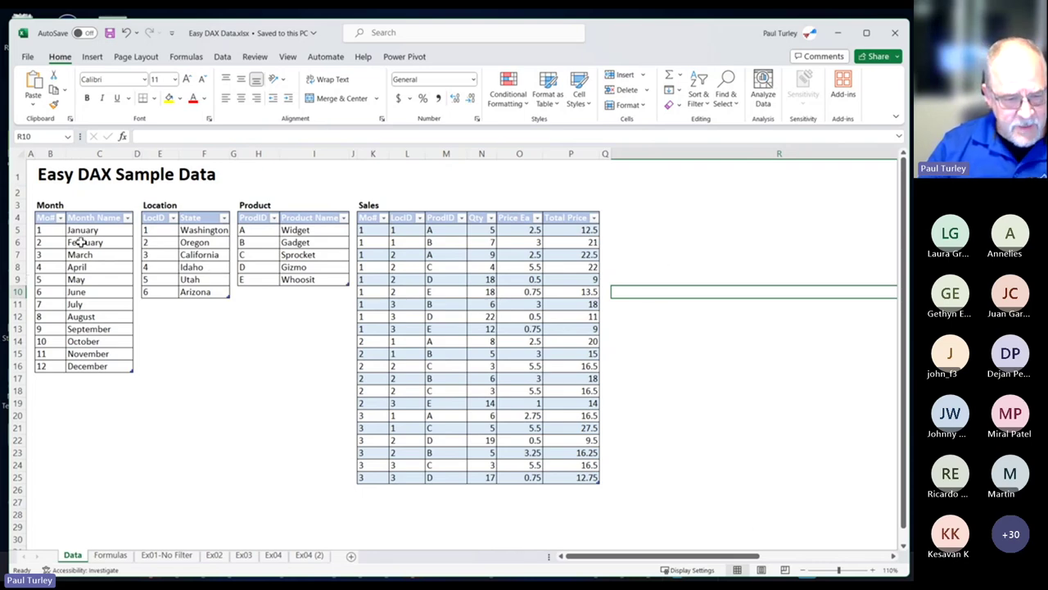
pyautogui.moveTo(42, 220); pyautogui.dragTo(113, 366)
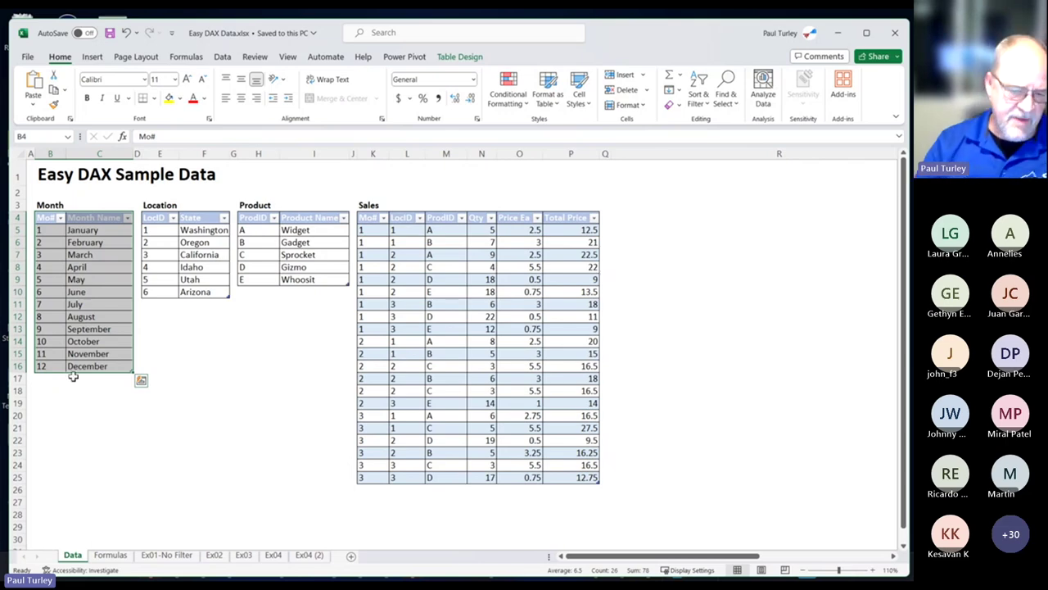
pyautogui.click(101, 230)
pyautogui.click(102, 243)
pyautogui.click(102, 255)
pyautogui.click(103, 267)
pyautogui.click(101, 279)
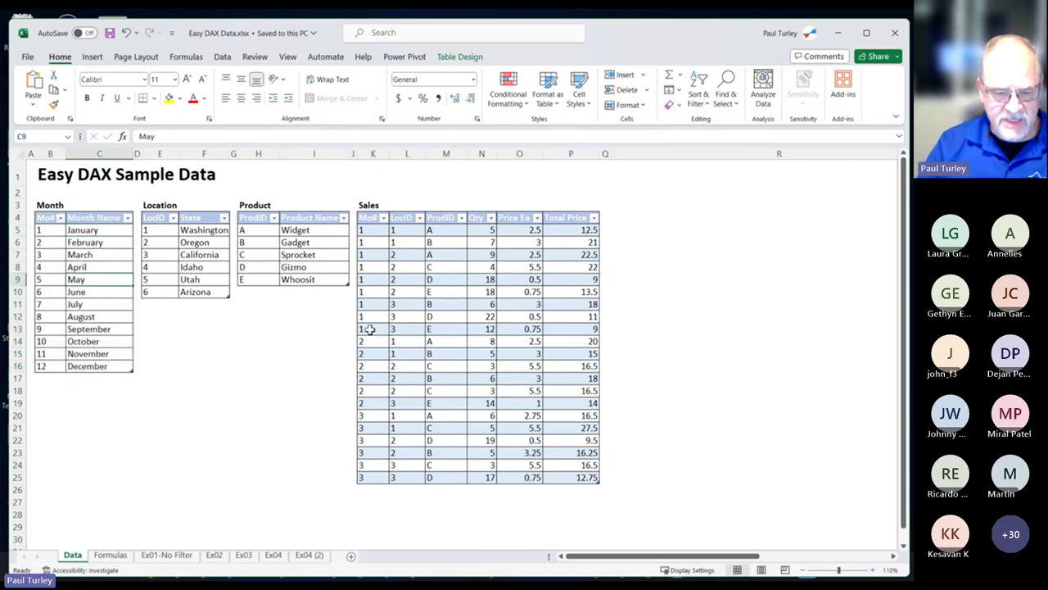
# - Compare the Mo#, LocID and ProdID key columns of the Month, Location and Product tables with the matching Sales columns
pyautogui.click(51, 230)
pyautogui.click(48, 218)
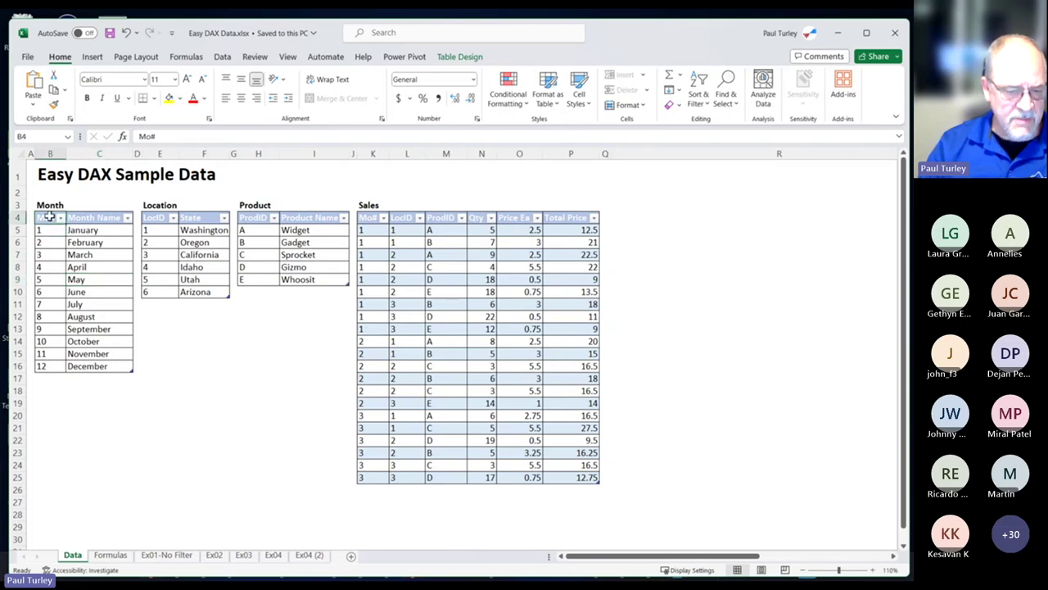
pyautogui.click(372, 218)
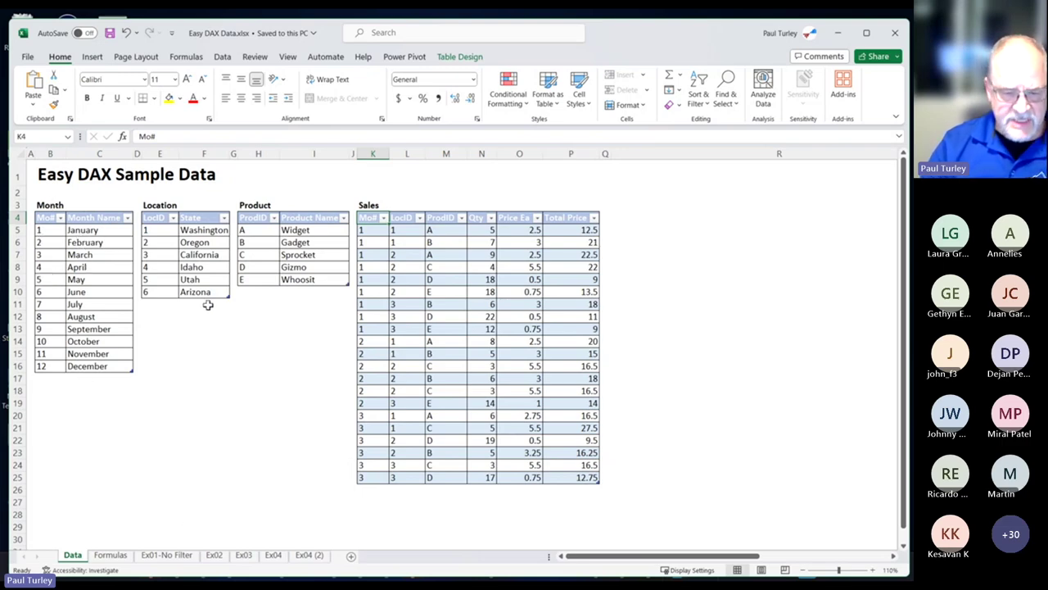
pyautogui.moveTo(153, 218); pyautogui.dragTo(156, 292)
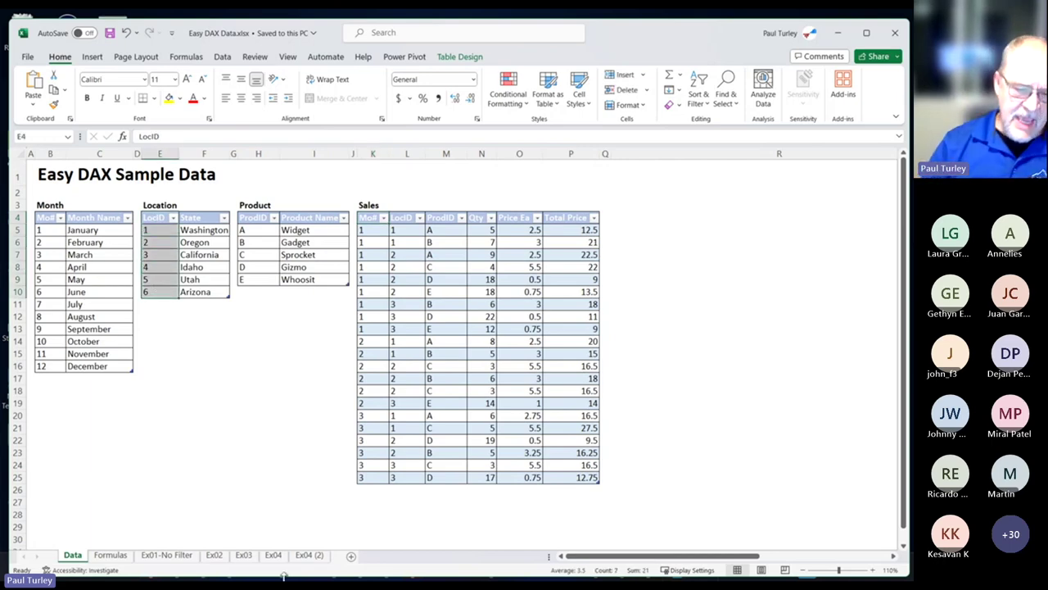
pyautogui.moveTo(253, 218); pyautogui.dragTo(250, 279)
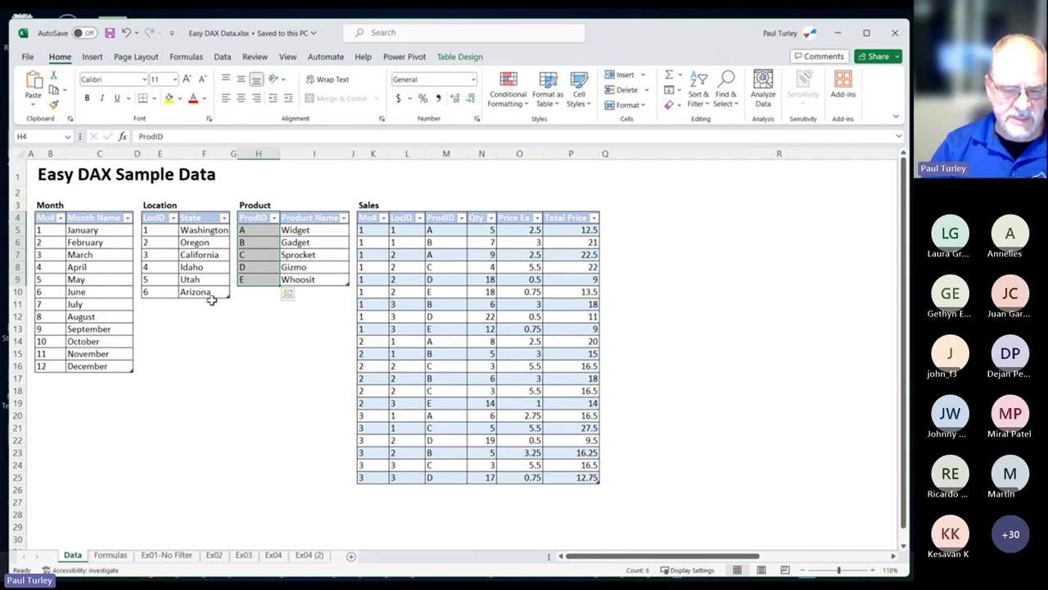
pyautogui.moveTo(369, 219); pyautogui.dragTo(367, 361)
pyautogui.moveTo(401, 219); pyautogui.dragTo(428, 276)
pyautogui.moveTo(443, 220); pyautogui.dragTo(448, 378)
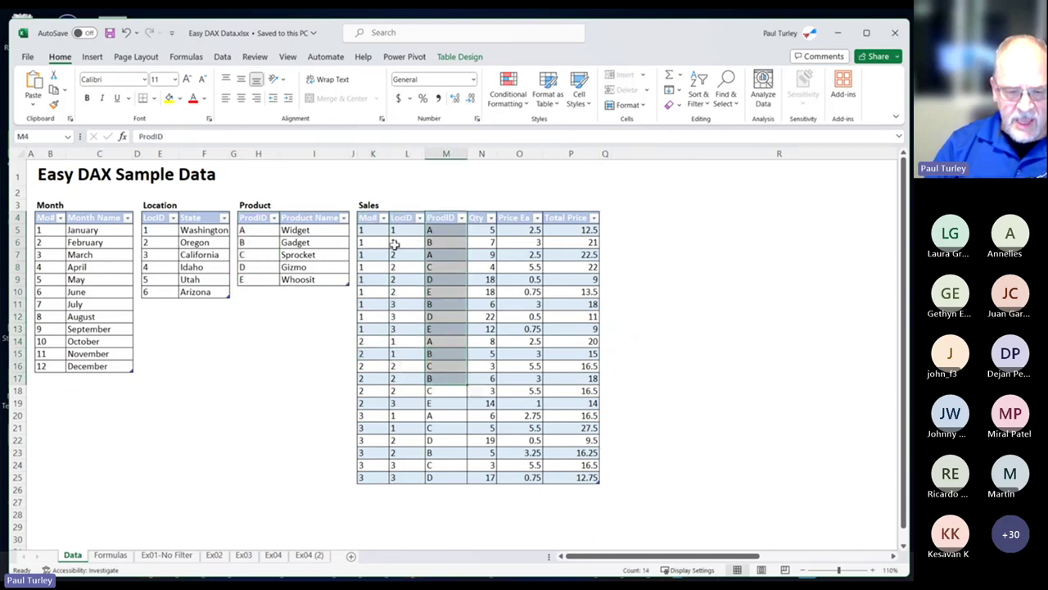
# - Examine the first Sales record's Qty, Price Ea and Total Price cells and its Mo#, LocID and ProdID keys
pyautogui.click(370, 230)
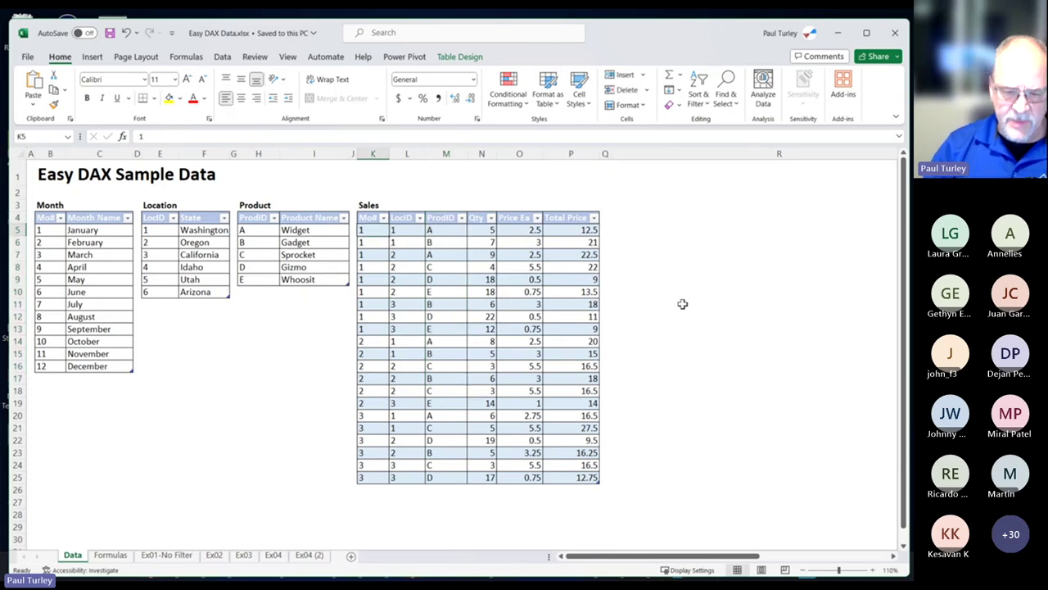
pyautogui.click(487, 230)
pyautogui.click(520, 231)
pyautogui.click(593, 230)
pyautogui.click(488, 231)
pyautogui.click(511, 231)
pyautogui.click(583, 231)
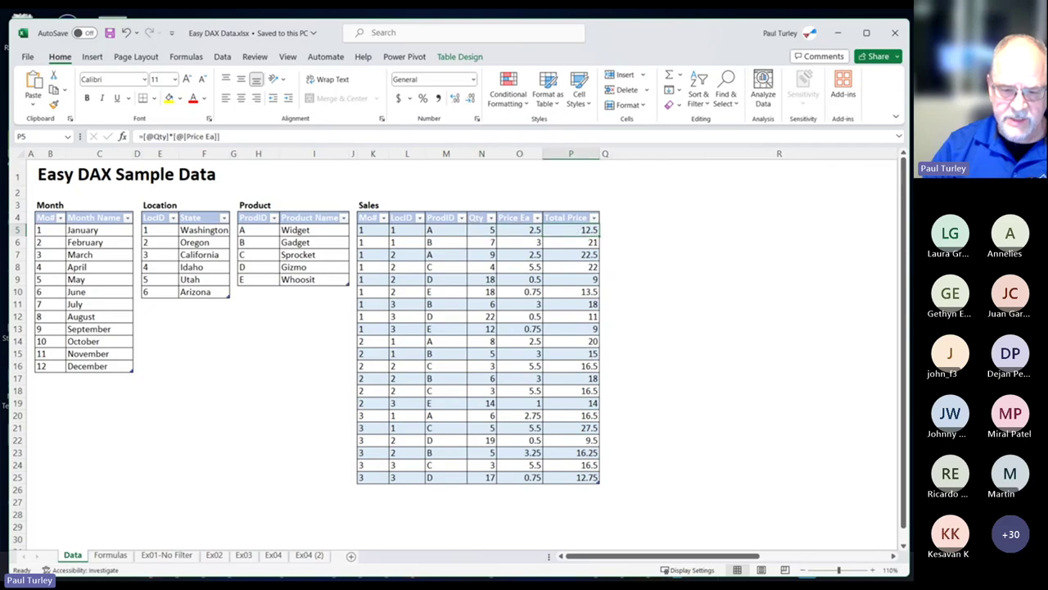
pyautogui.click(359, 230)
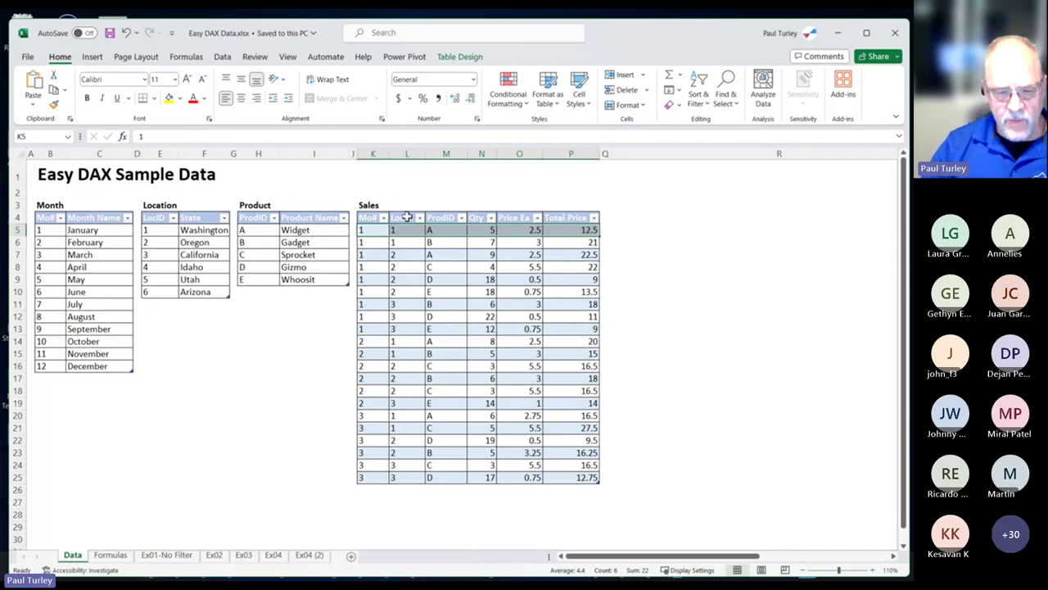
pyautogui.click(375, 230)
pyautogui.click(407, 234)
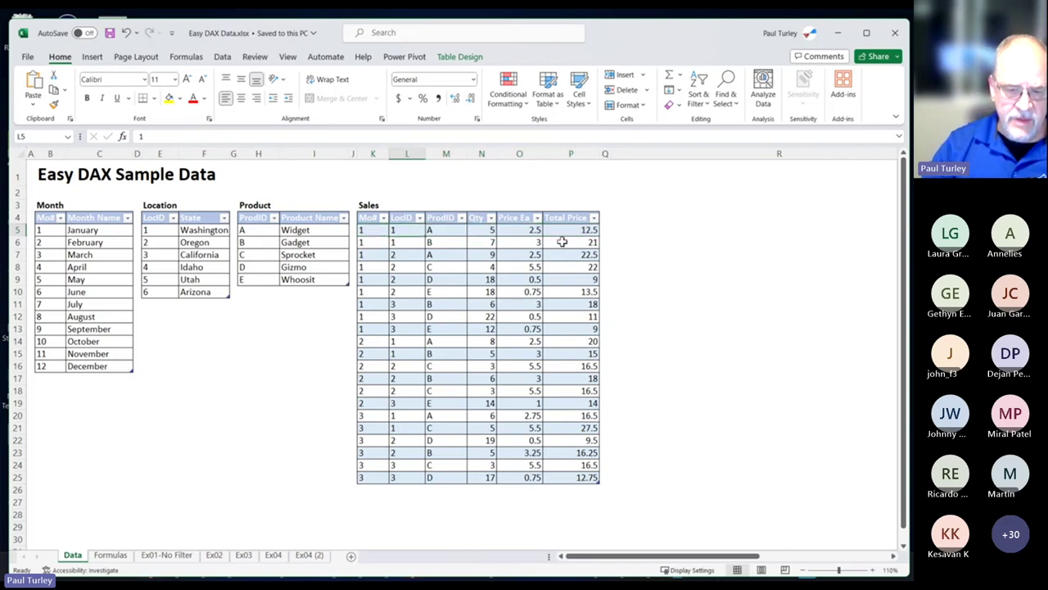
pyautogui.click(457, 238)
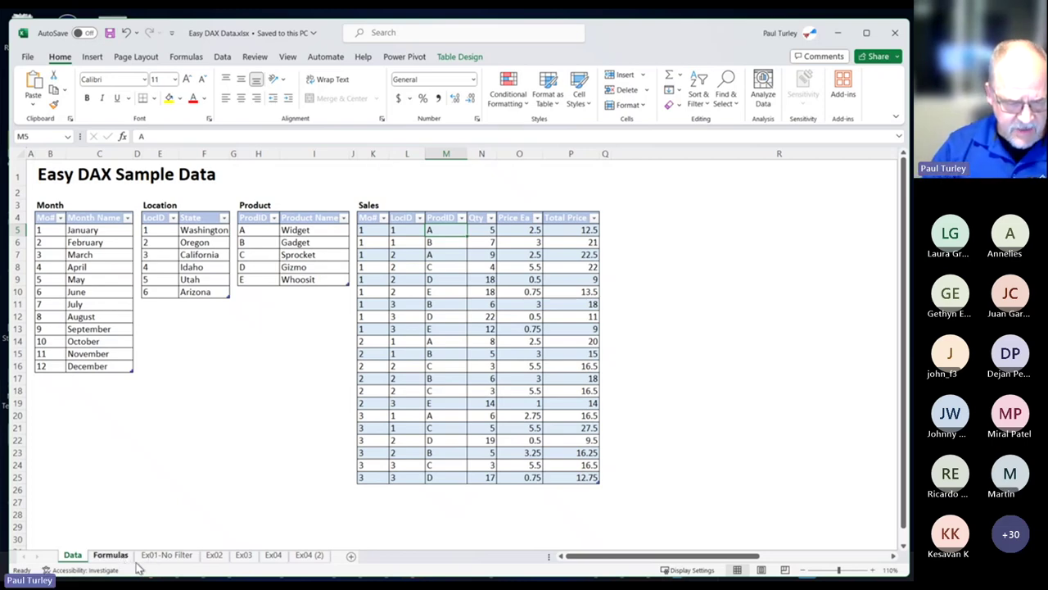
# - From the Ex01-No Filter sheet, inspect the Power Pivot data model's relationships in Diagram View and close the Power Pivot window
pyautogui.click(166, 555)
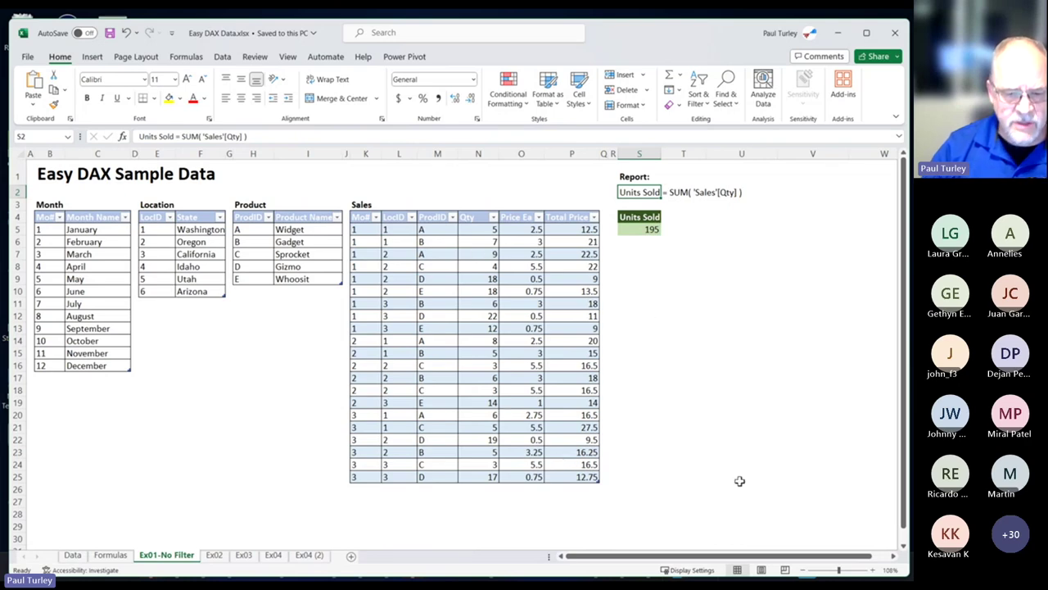
pyautogui.click(405, 56)
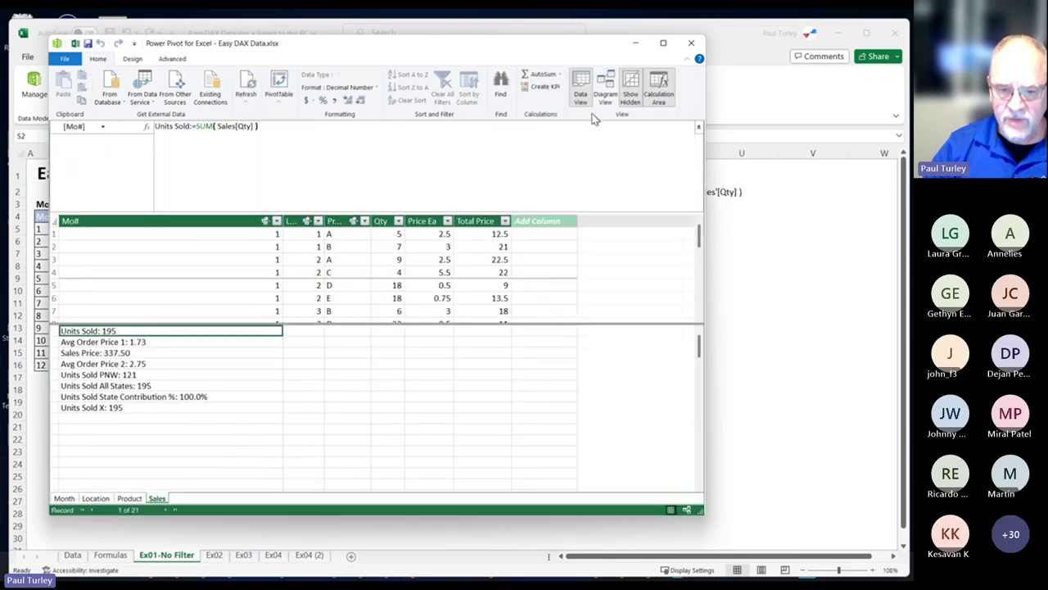
pyautogui.click(605, 91)
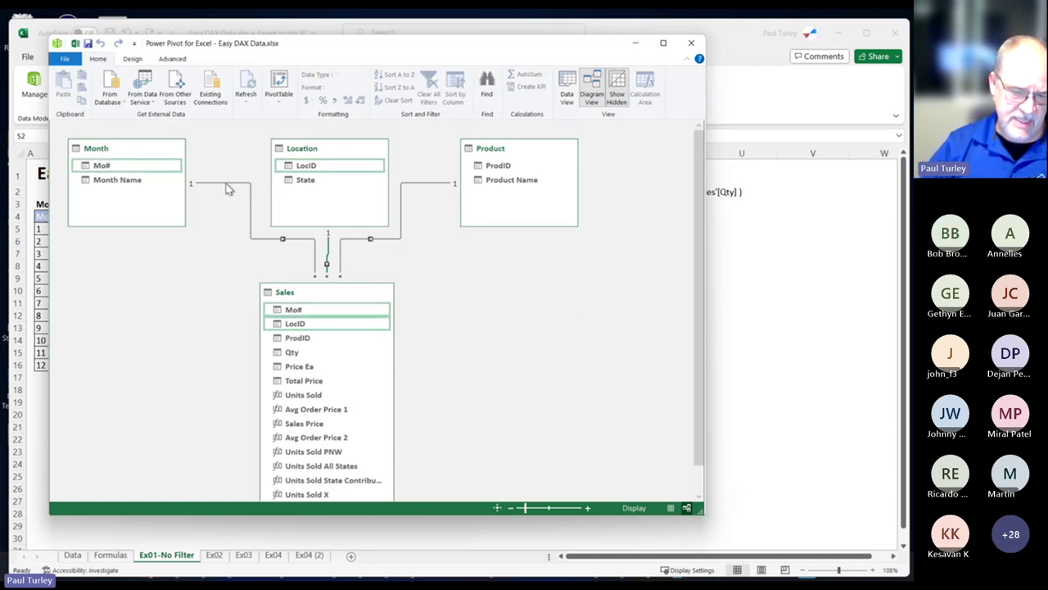
pyautogui.click(385, 243)
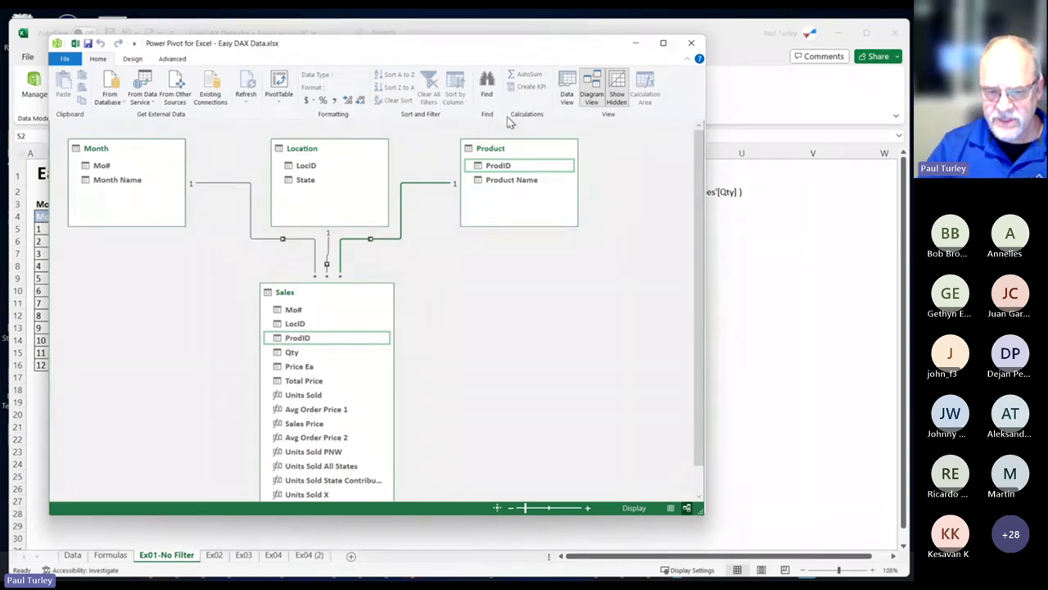
pyautogui.click(691, 42)
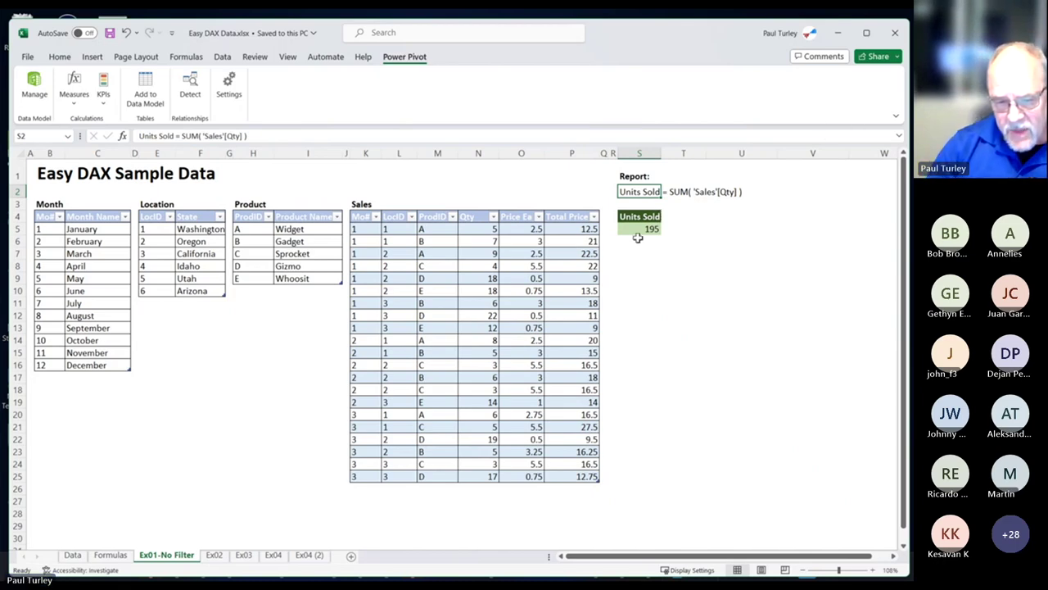
# - Check the Units Sold PivotTable's fields on the Ex01-No Filter and Ex02 sheets, narrowing the fields pane to reveal the report filters
pyautogui.moveTo(642, 232)
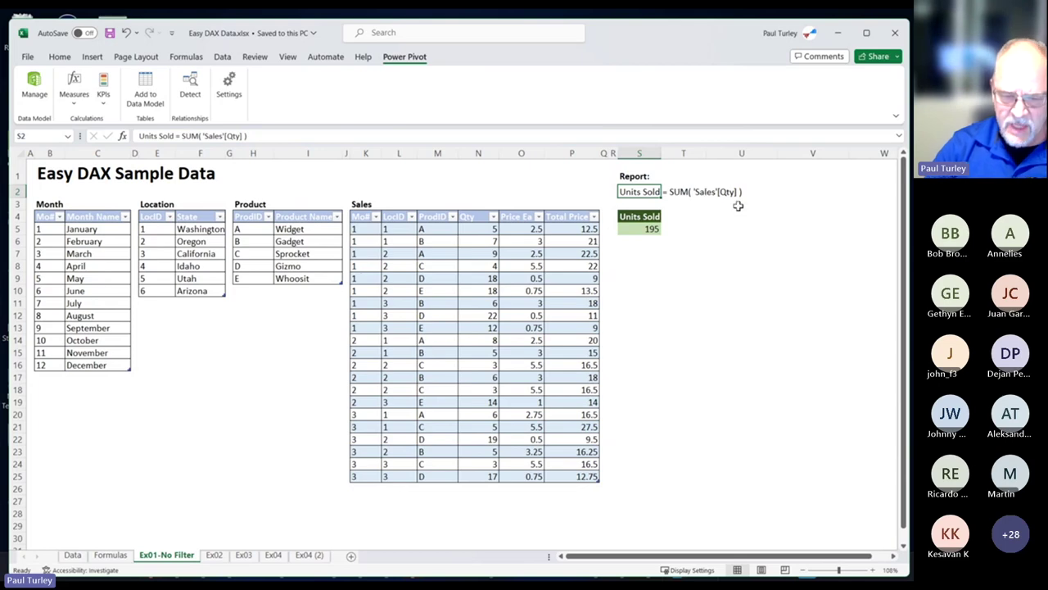
pyautogui.click(650, 229)
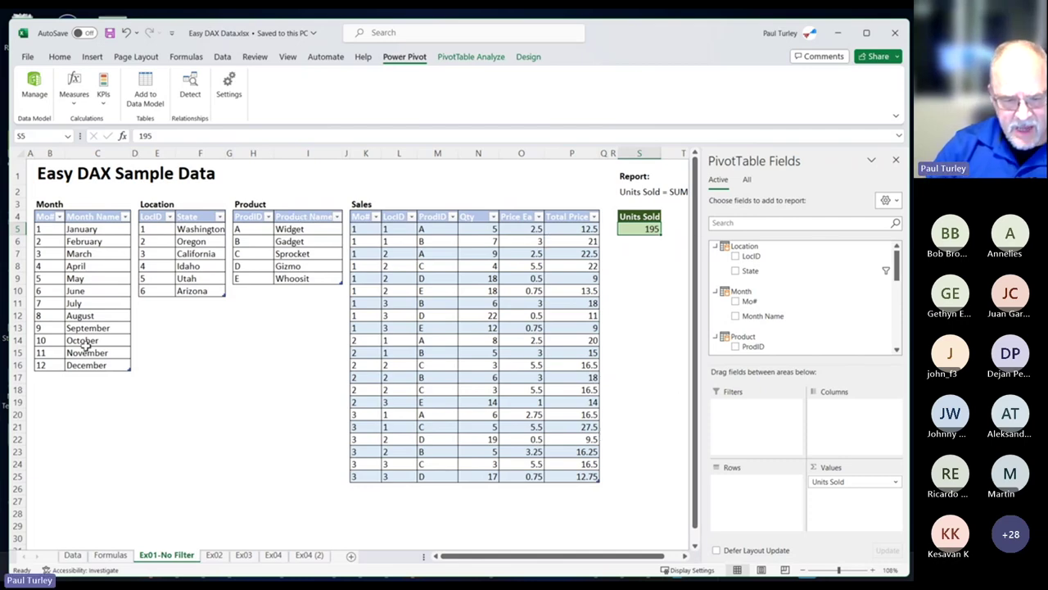
pyautogui.click(213, 557)
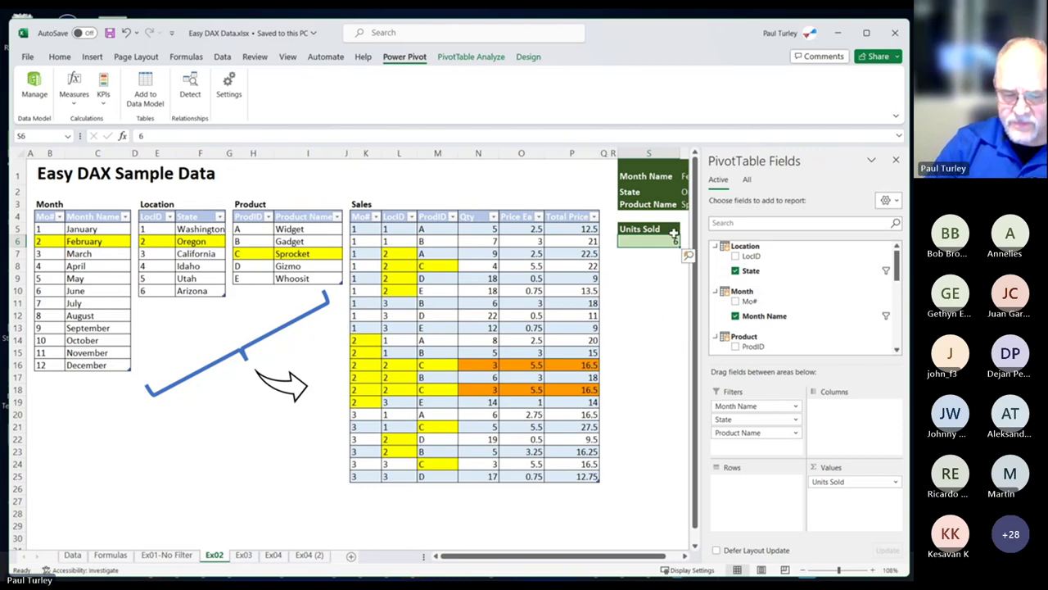
pyautogui.moveTo(698, 211); pyautogui.dragTo(780, 212)
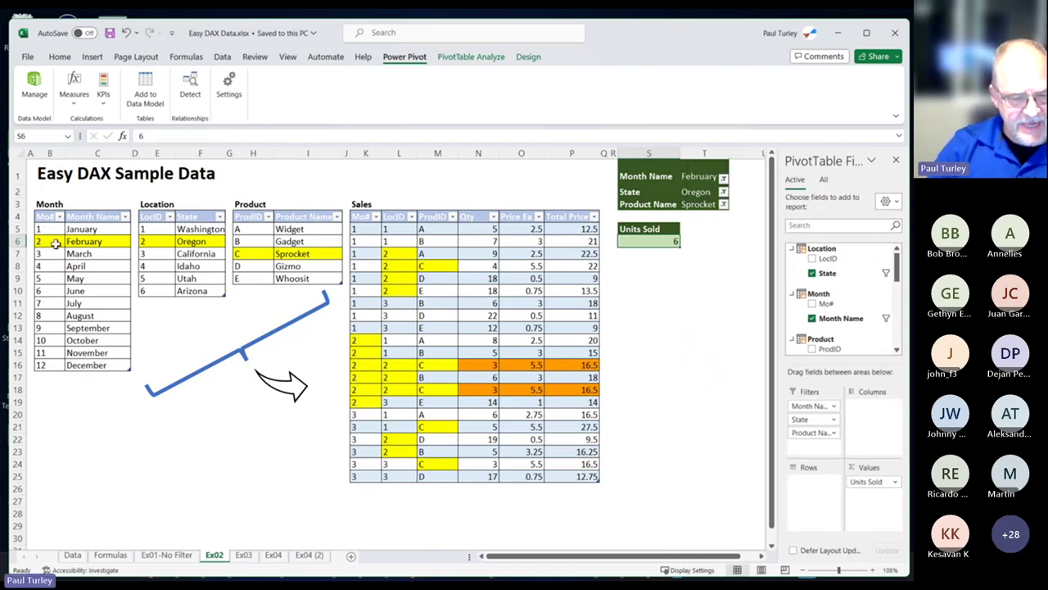
# - Trace the February, Oregon and Sprocket filters on Ex02 through the Sales rows with Mo# 2, LocID 2 and ProdID C to their Qty values
pyautogui.click(44, 240)
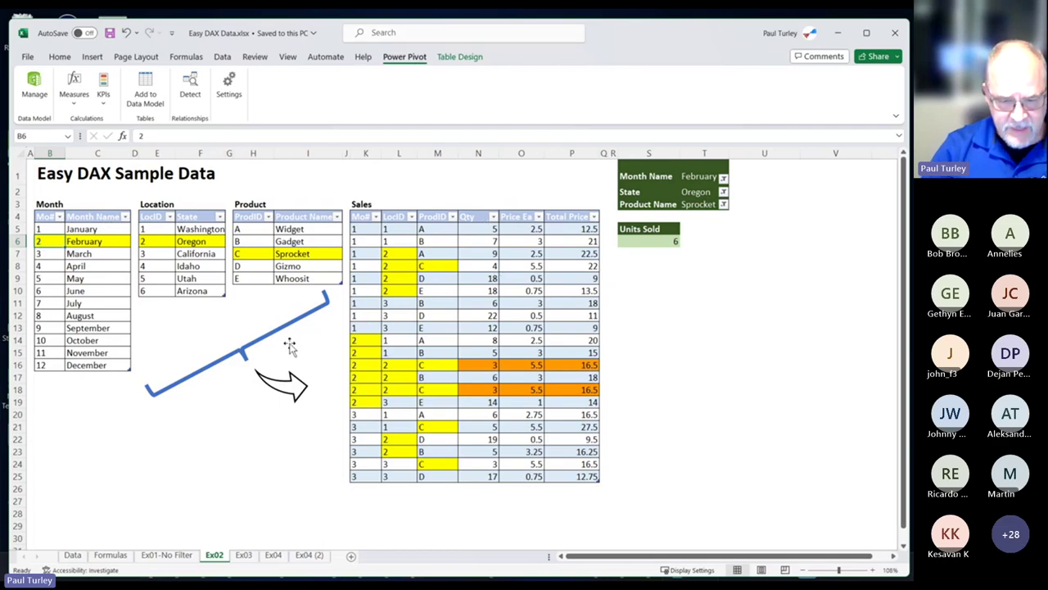
pyautogui.moveTo(363, 342); pyautogui.dragTo(588, 402)
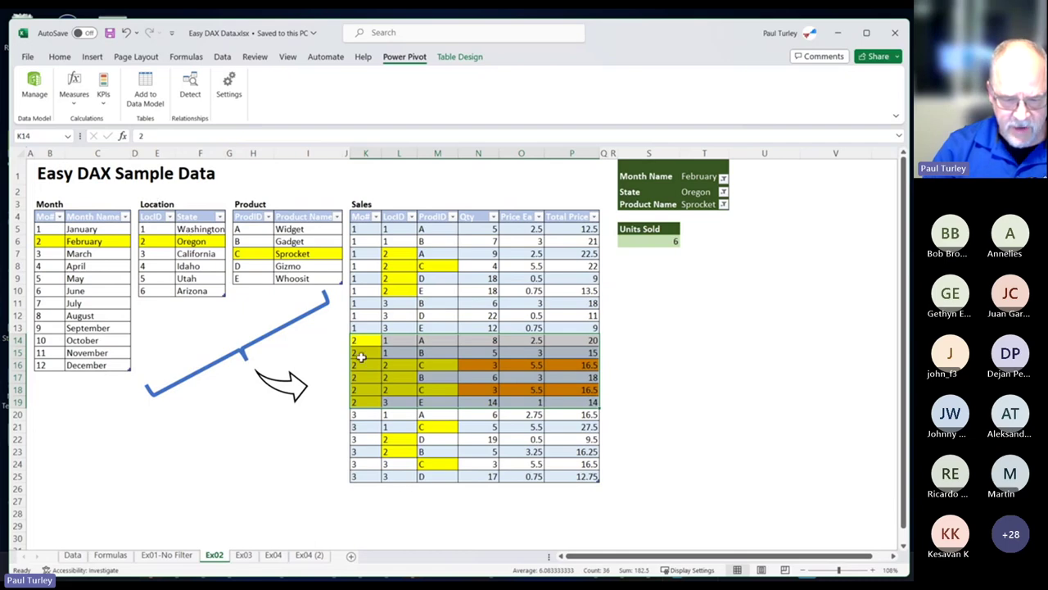
pyautogui.moveTo(365, 363); pyautogui.dragTo(566, 394)
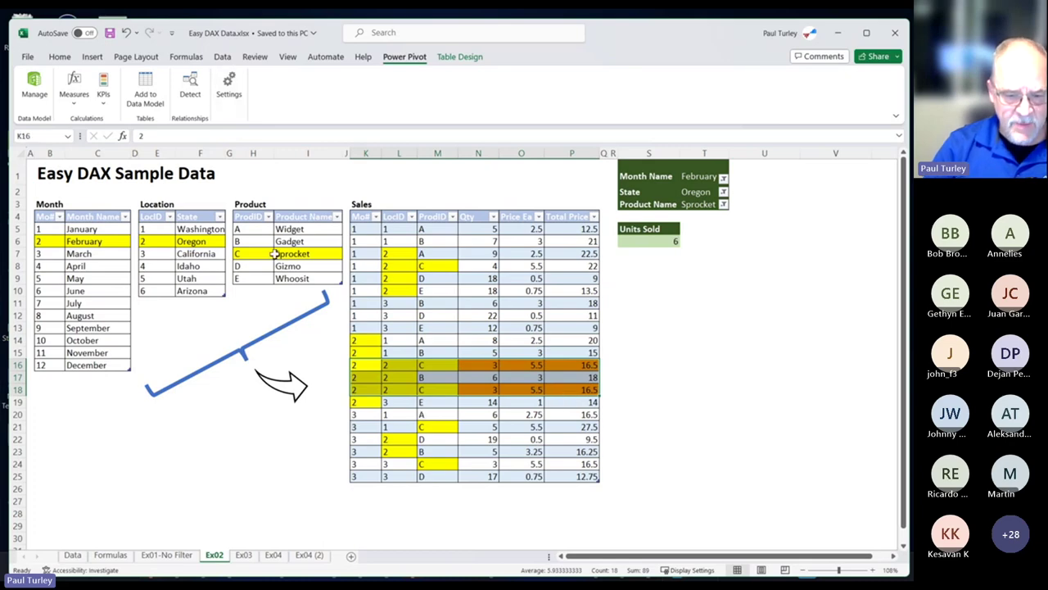
pyautogui.click(434, 368)
pyautogui.click(558, 368)
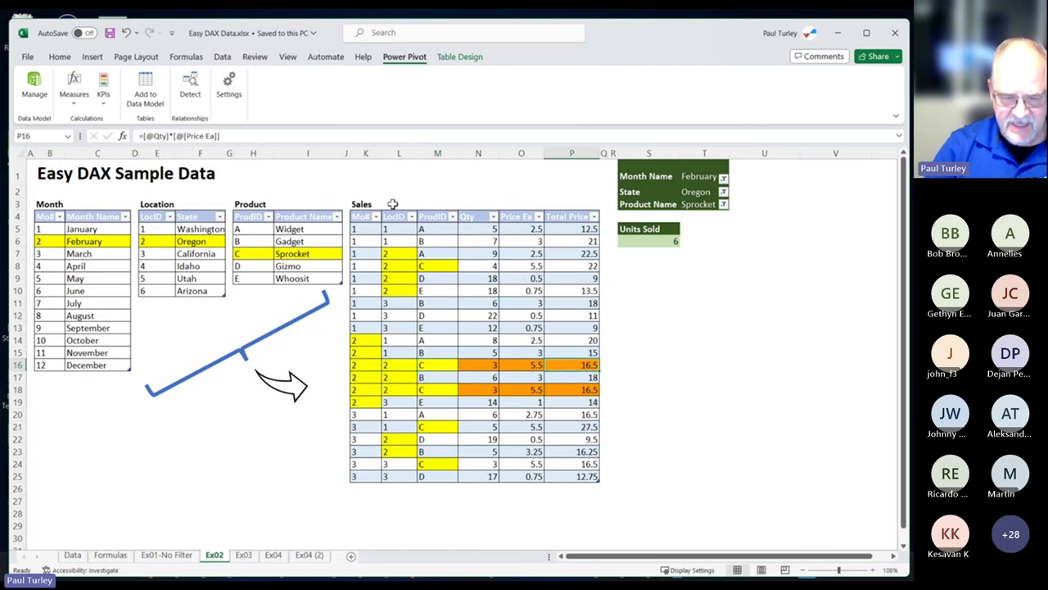
pyautogui.moveTo(355, 367); pyautogui.dragTo(574, 365)
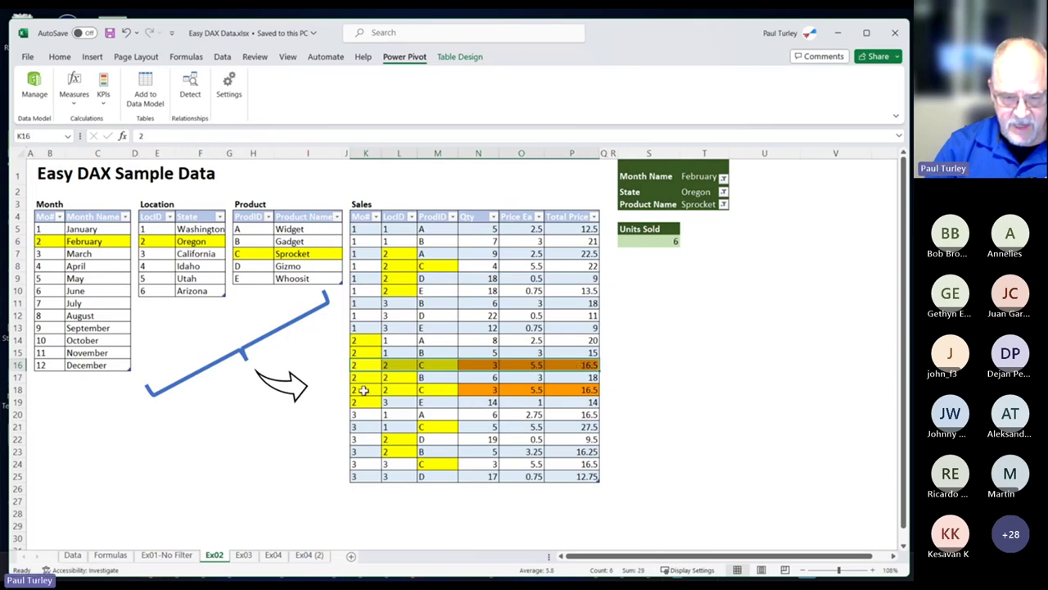
pyautogui.moveTo(360, 390); pyautogui.dragTo(569, 389)
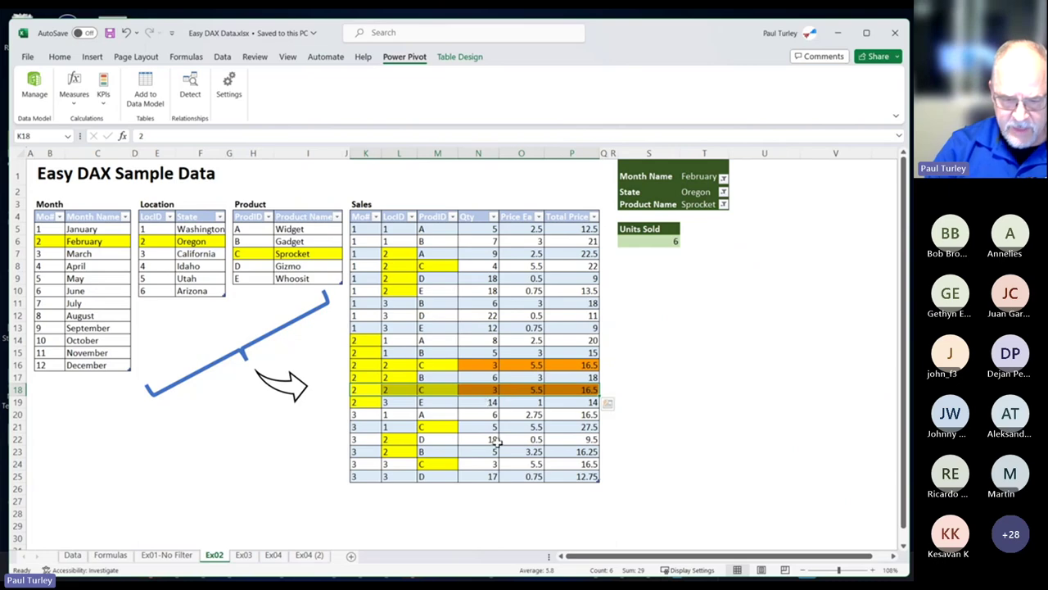
pyautogui.click(484, 390)
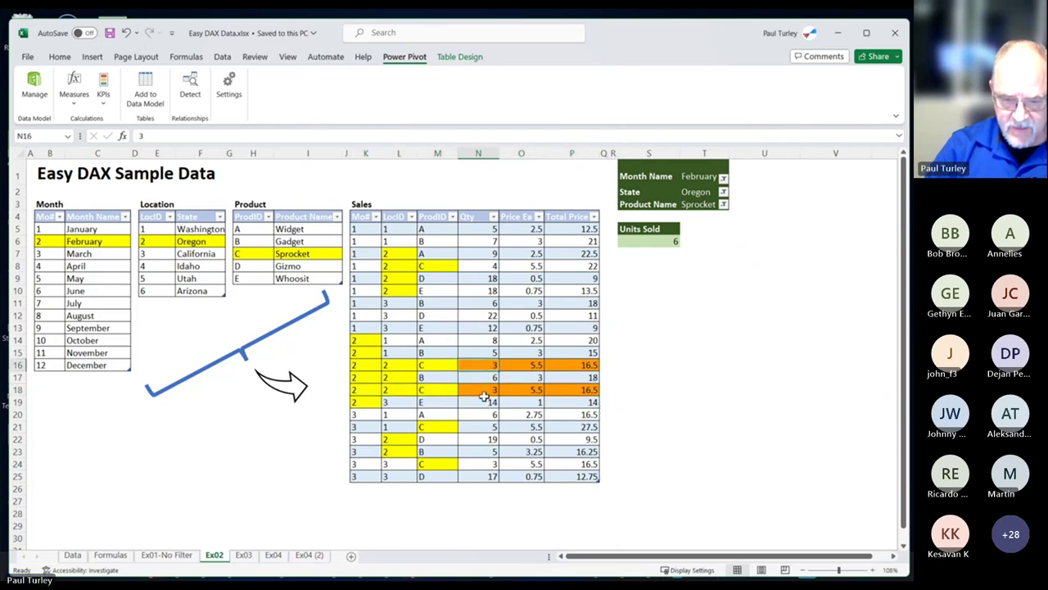
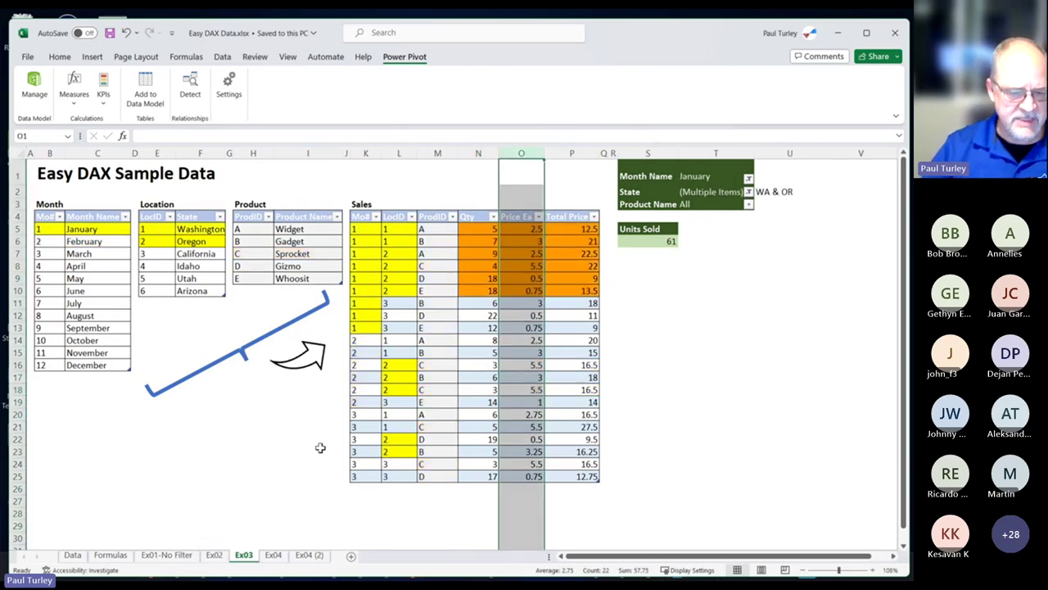
# - On the Ex03 sheet, examine the January, Washington and Oregon filter rows and the matching LocID cells of the January sales
pyautogui.click(52, 230)
pyautogui.moveTo(88, 232); pyautogui.dragTo(93, 234)
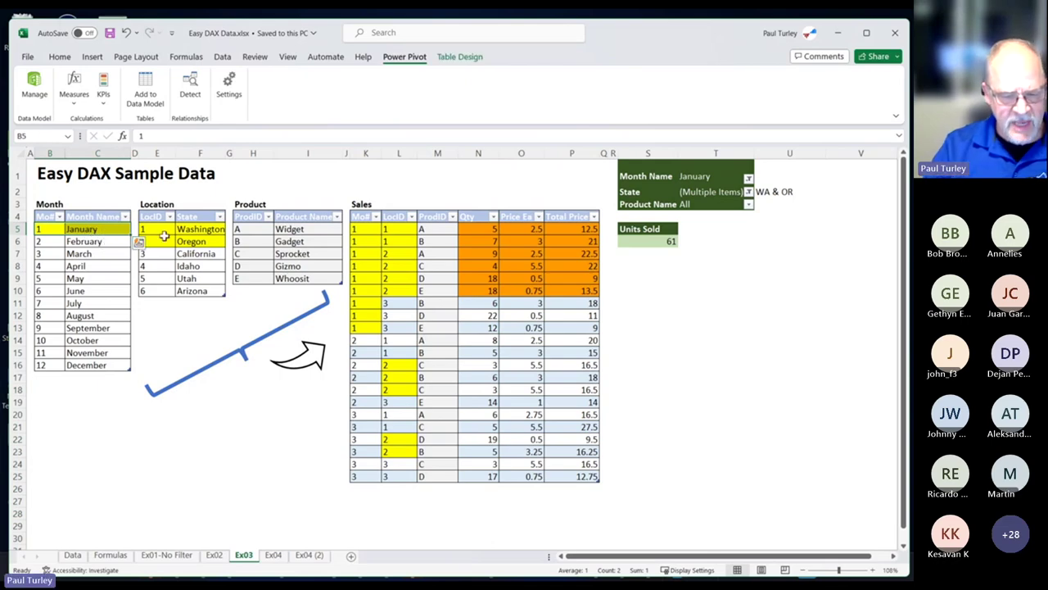
pyautogui.moveTo(194, 230); pyautogui.dragTo(191, 242)
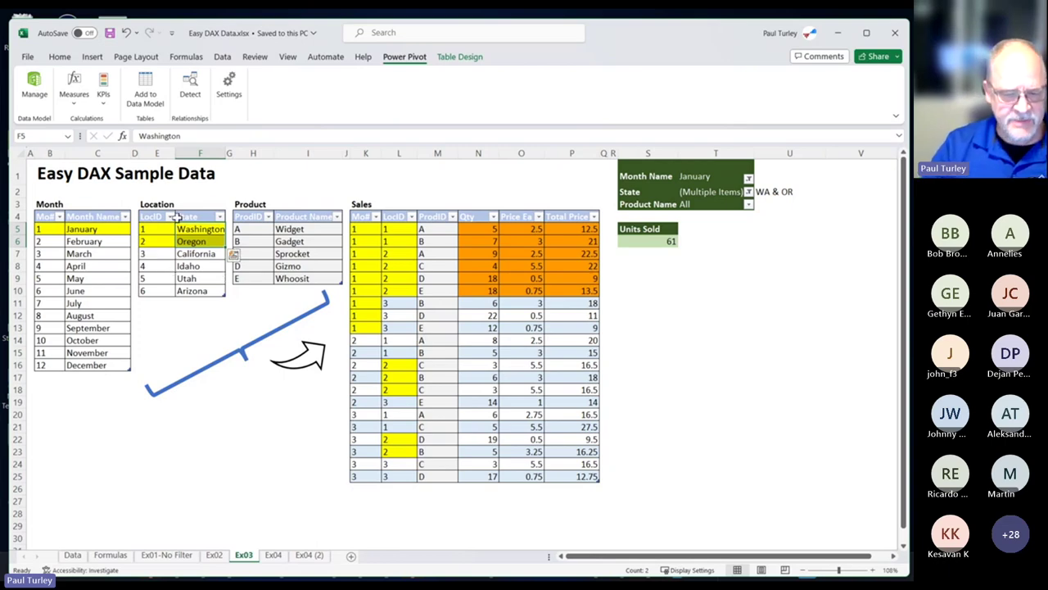
pyautogui.moveTo(160, 229); pyautogui.dragTo(200, 244)
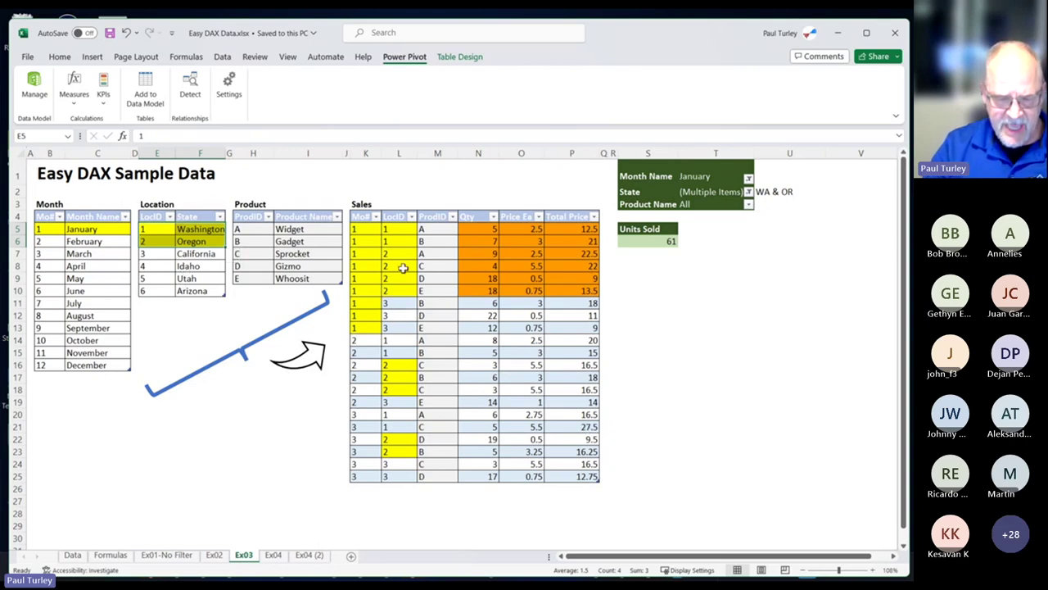
pyautogui.moveTo(396, 230); pyautogui.dragTo(398, 288)
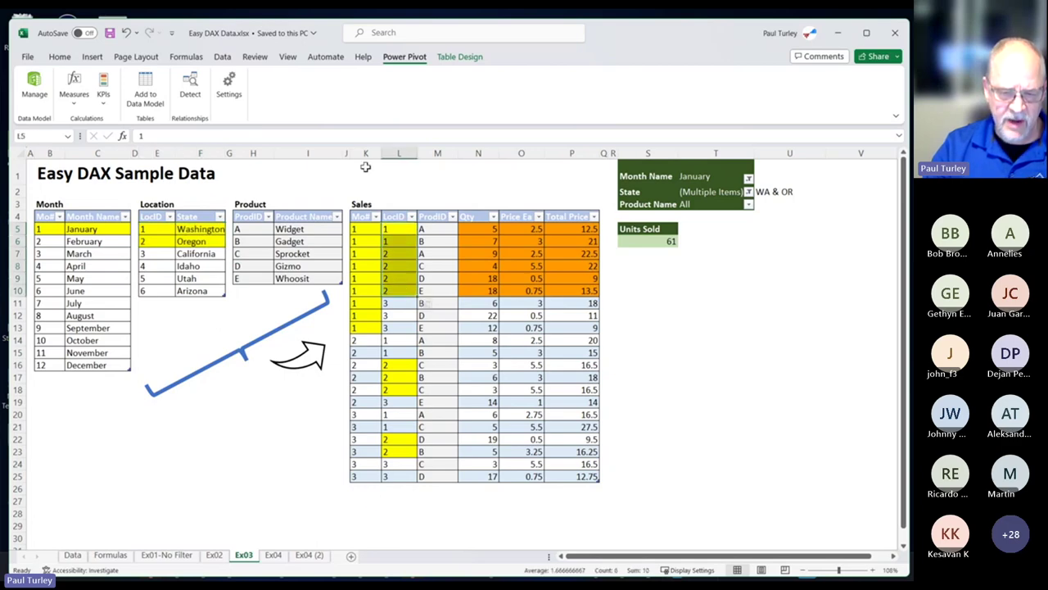
# - On the Ex03 sheet, highlight the January Sales rows for LocID 1 and 2, and examine their Qty values
pyautogui.moveTo(367, 230); pyautogui.dragTo(585, 291)
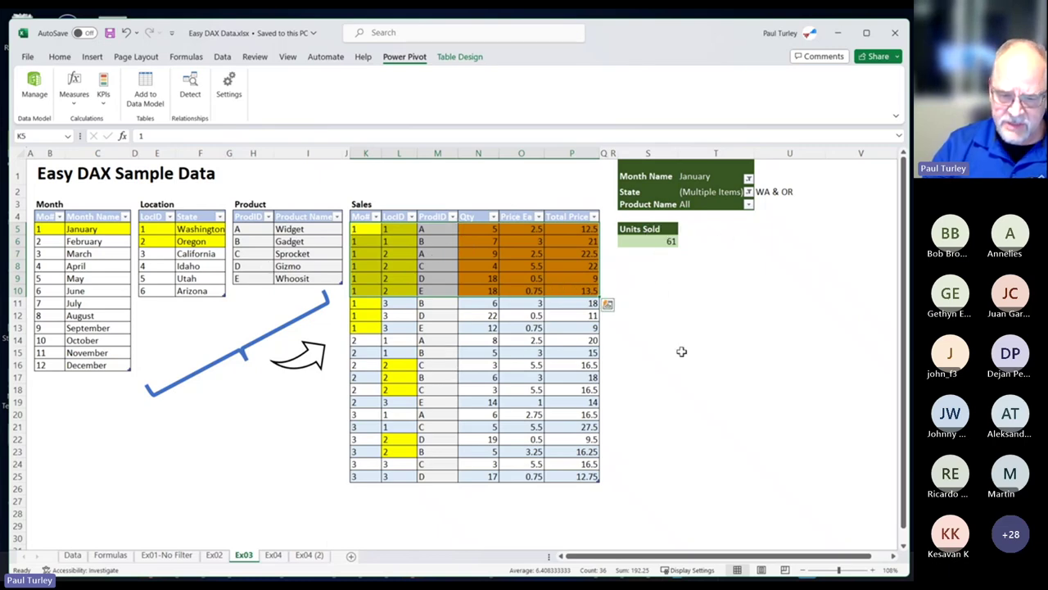
pyautogui.moveTo(483, 229); pyautogui.dragTo(489, 291)
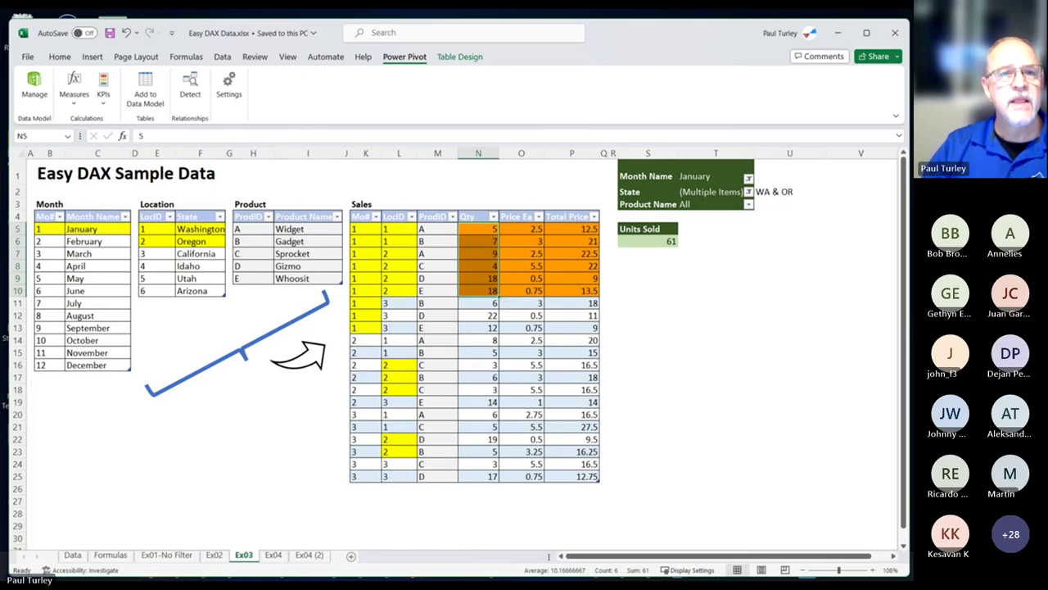
# - Trace the Ex04 sheet's January and March filters to the Sales Mo# and ProdID B cells, and view the Ex04 (2) PivotTable by state
pyautogui.click(273, 556)
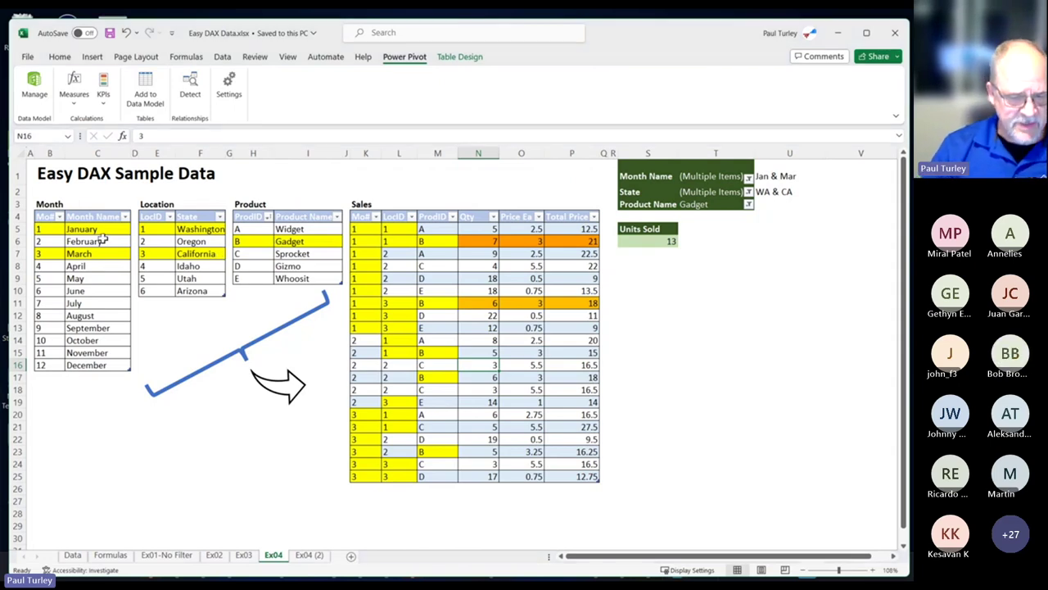
pyautogui.moveTo(58, 230); pyautogui.dragTo(99, 254)
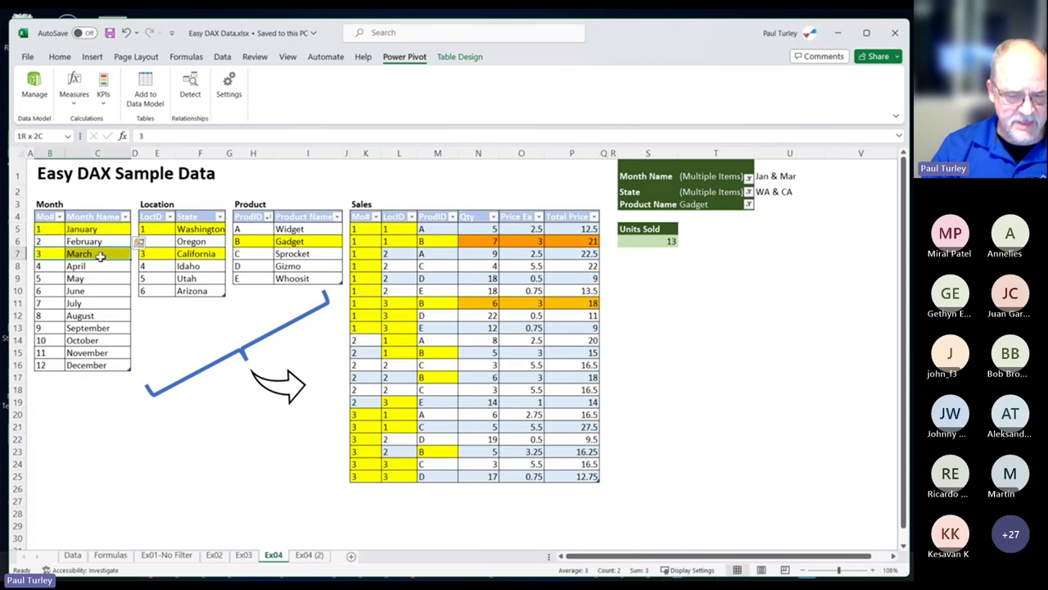
pyautogui.moveTo(365, 232); pyautogui.dragTo(365, 475)
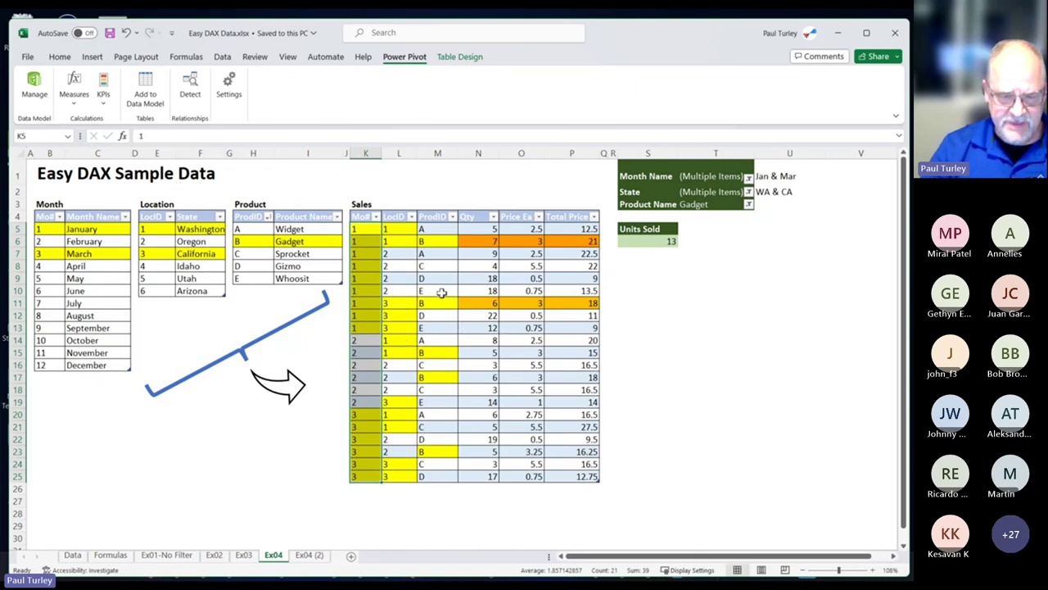
pyautogui.click(426, 239)
pyautogui.click(434, 304)
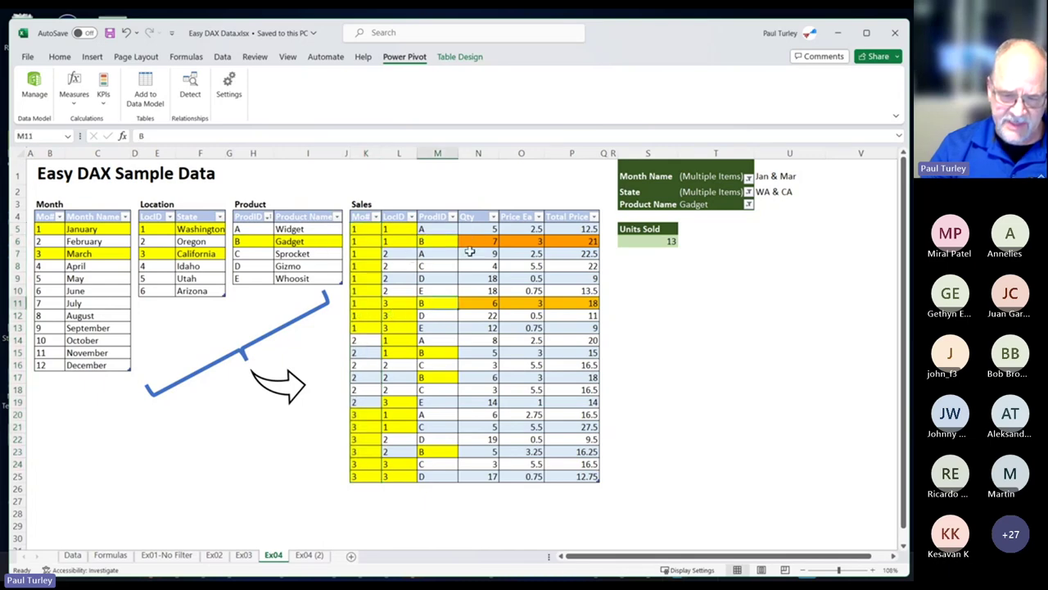
pyautogui.click(309, 556)
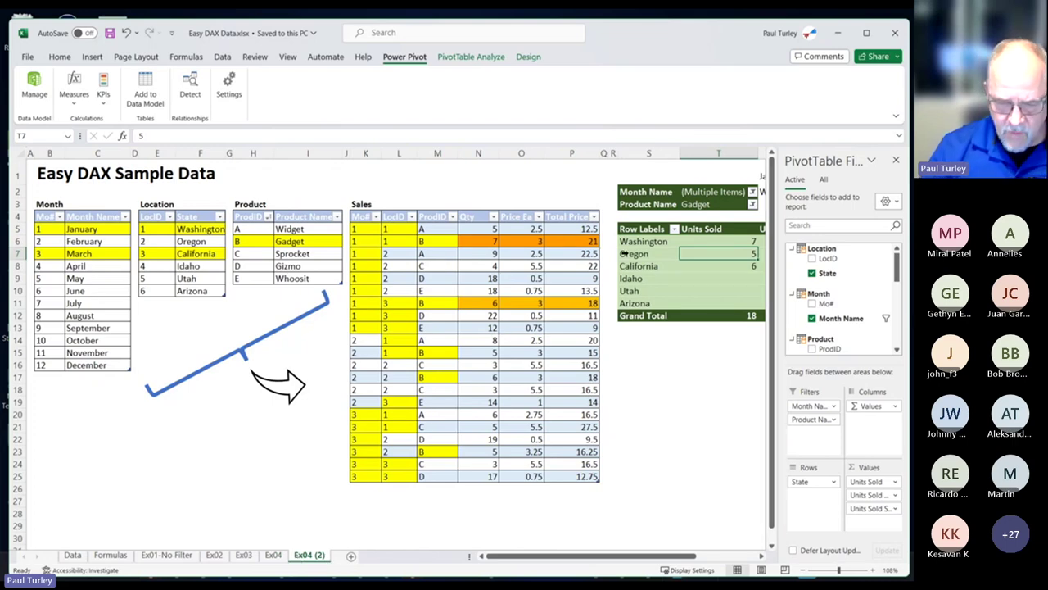
# - Minimize the workbook, switch to the PowerPoint slide show and advance to the Slicing & Filtering Tables slide
pyautogui.press('alt')
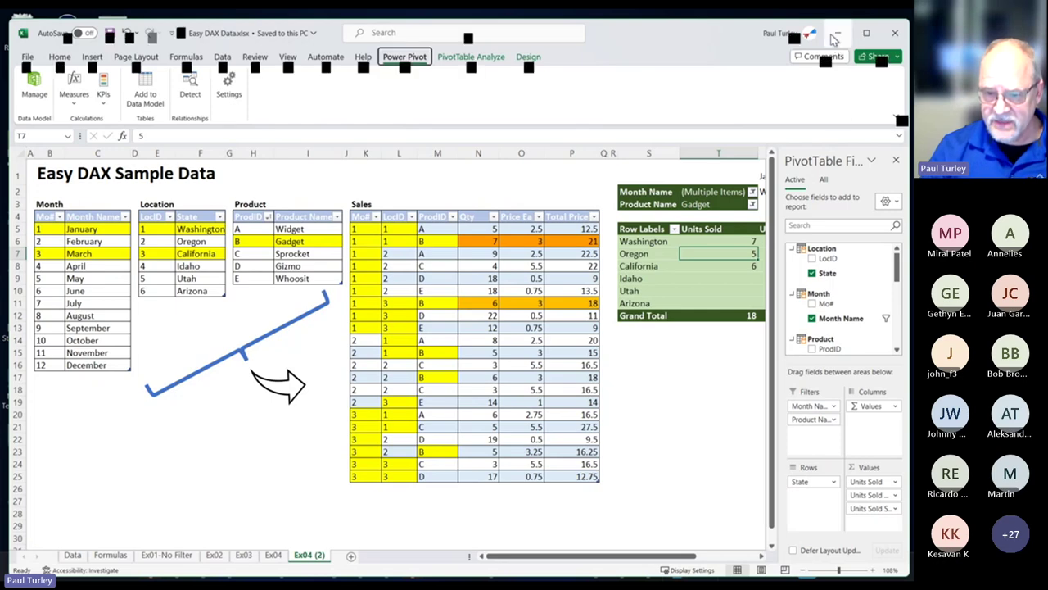
pyautogui.click(837, 33)
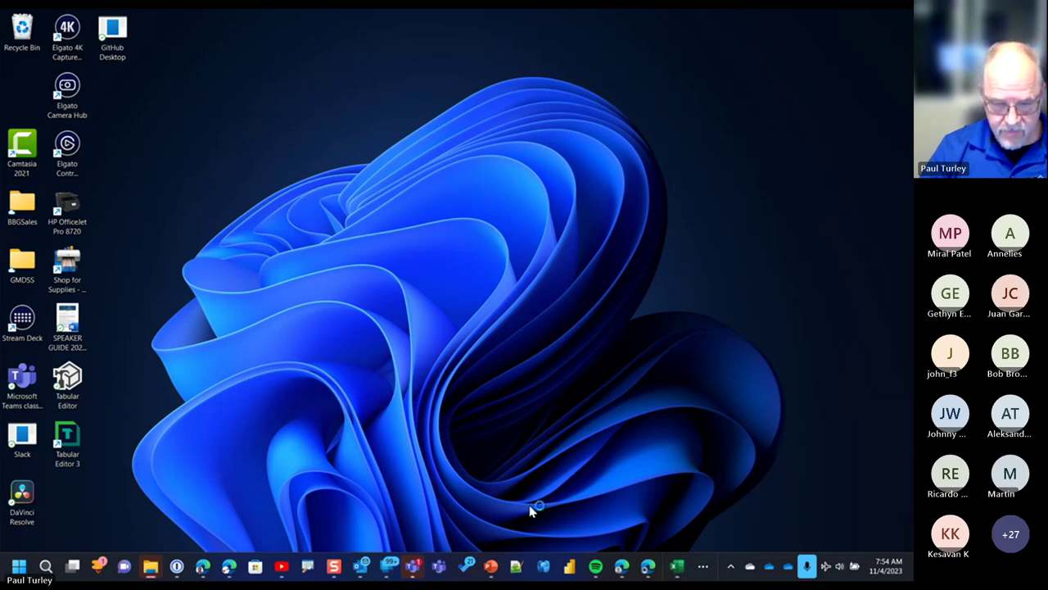
pyautogui.click(519, 564)
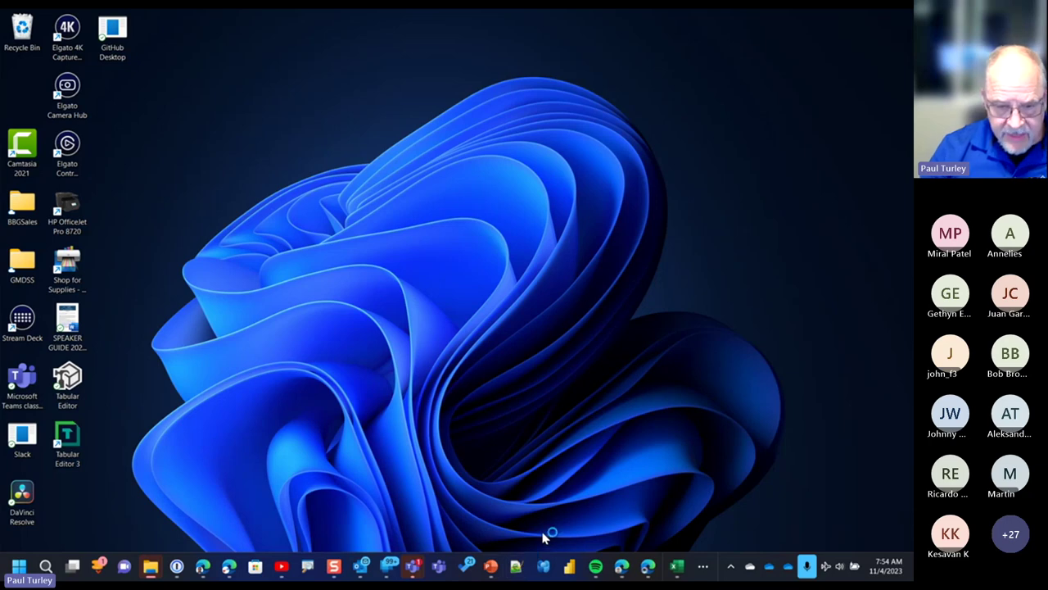
pyautogui.hotkey('alt', 'Tab')
pyautogui.hotkey('alt', 'Tab')
pyautogui.hotkey('alt', 'Tab')
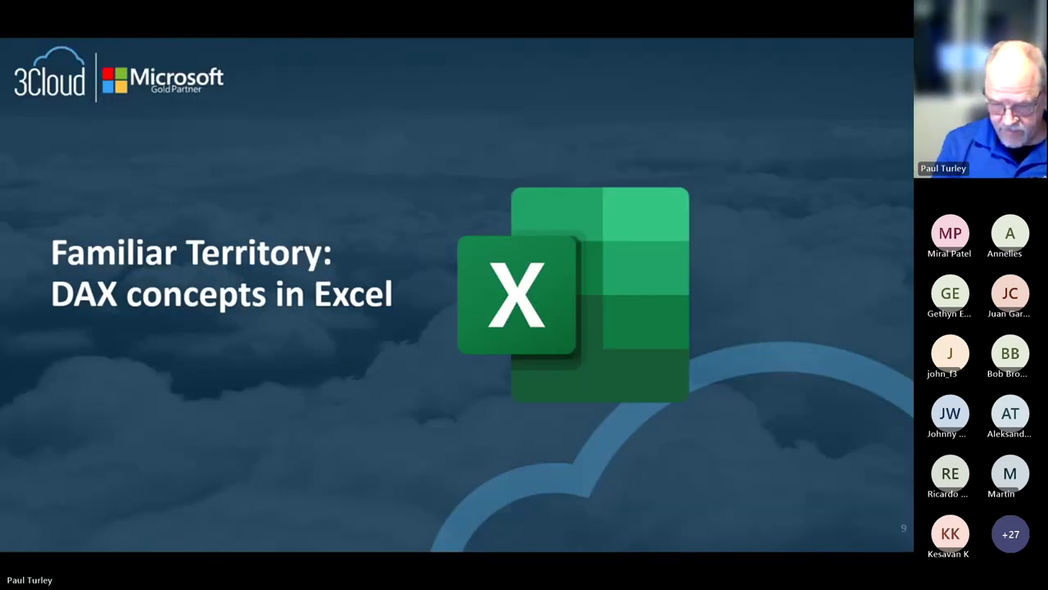
pyautogui.press('Right')
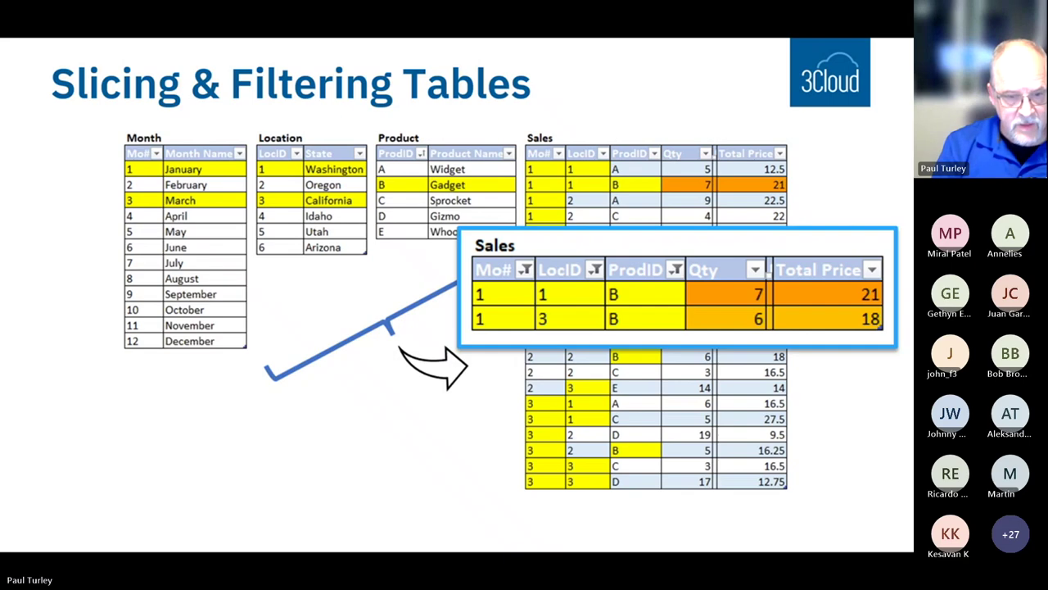
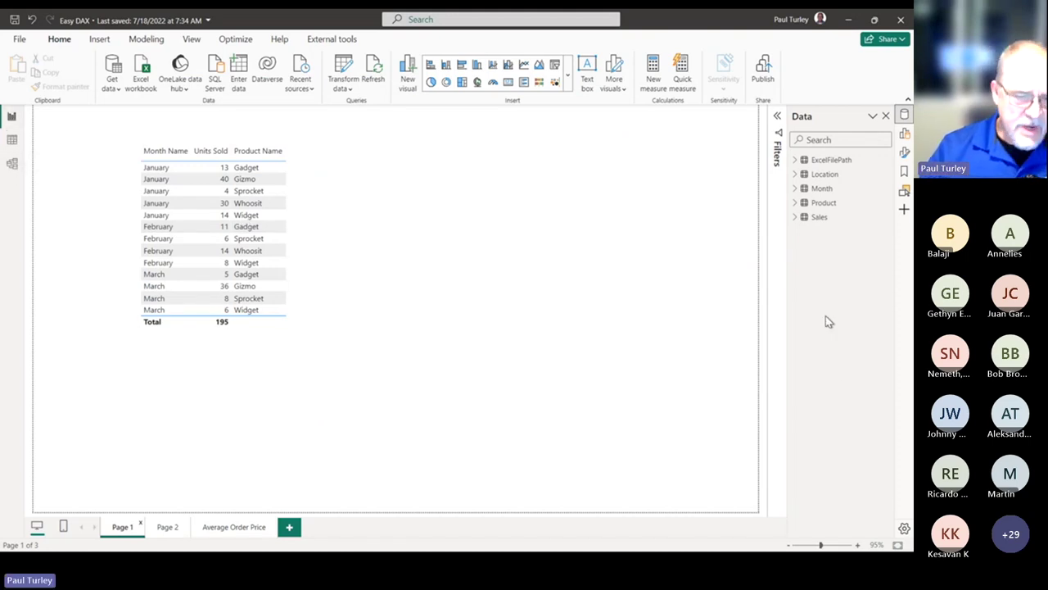
# - In the Easy DAX file in Power BI Desktop, examine the model's relationships from Month, Location and Product to Sales with the properties collapsed
pyautogui.click(12, 165)
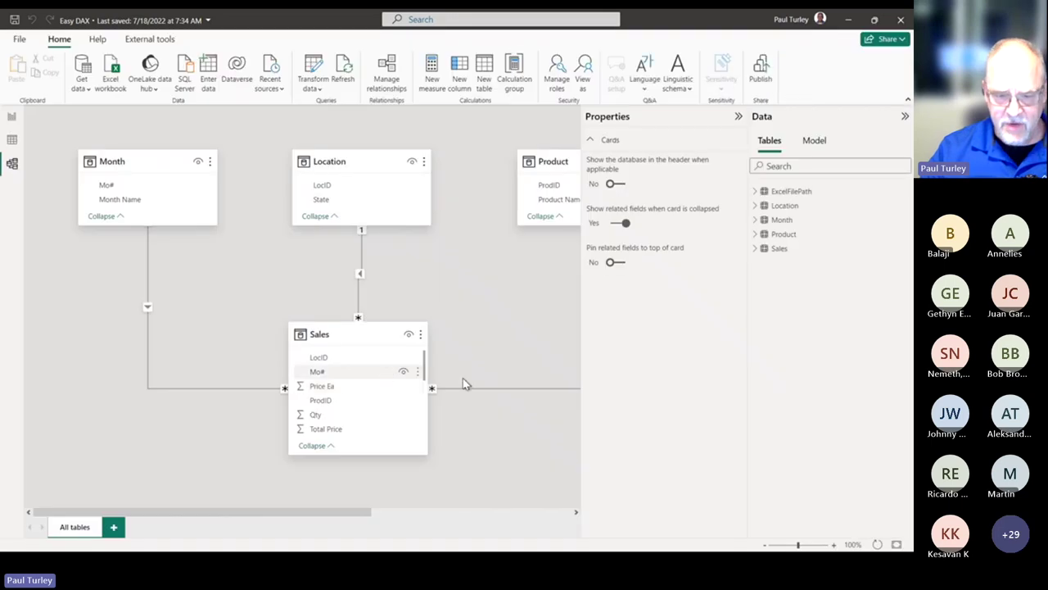
pyautogui.click(738, 120)
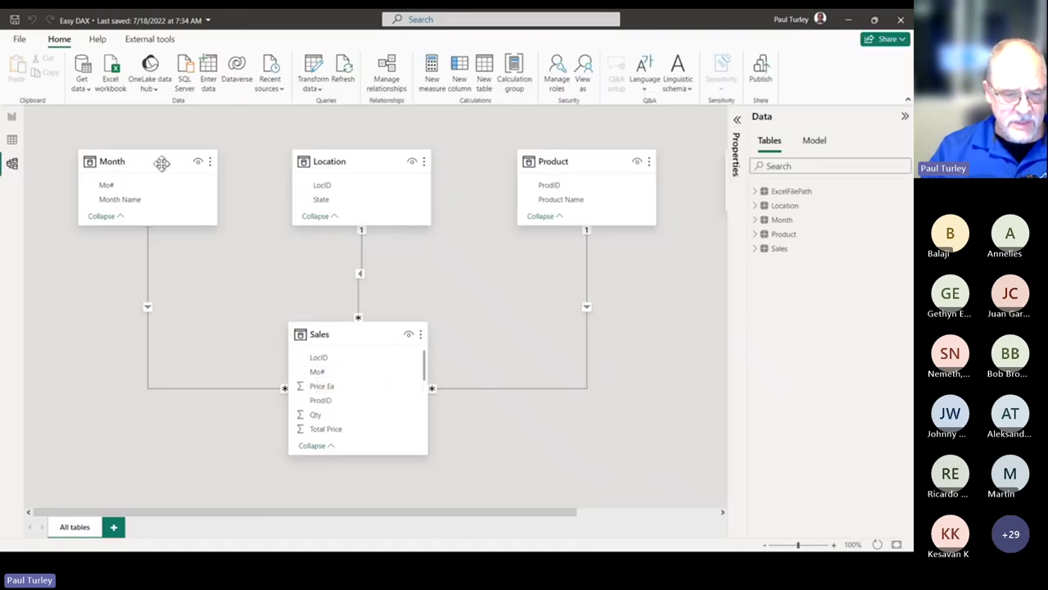
pyautogui.moveTo(161, 163)
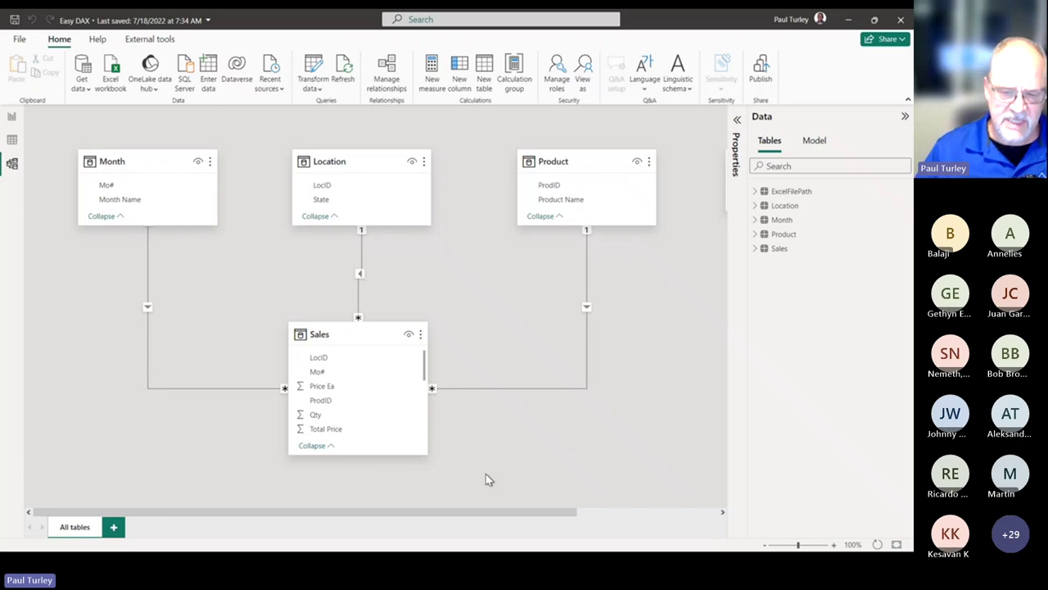
pyautogui.moveTo(328, 334)
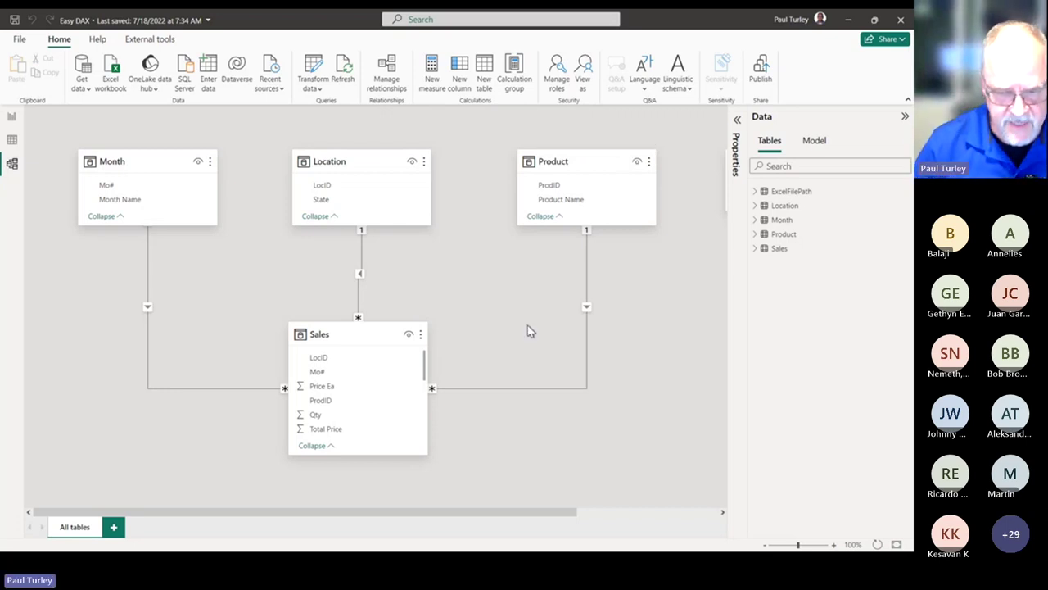
# - Return to the Page 1 report, reveal the Sales table's full field names and examine the Units Sold measure's SUM formula
pyautogui.click(11, 117)
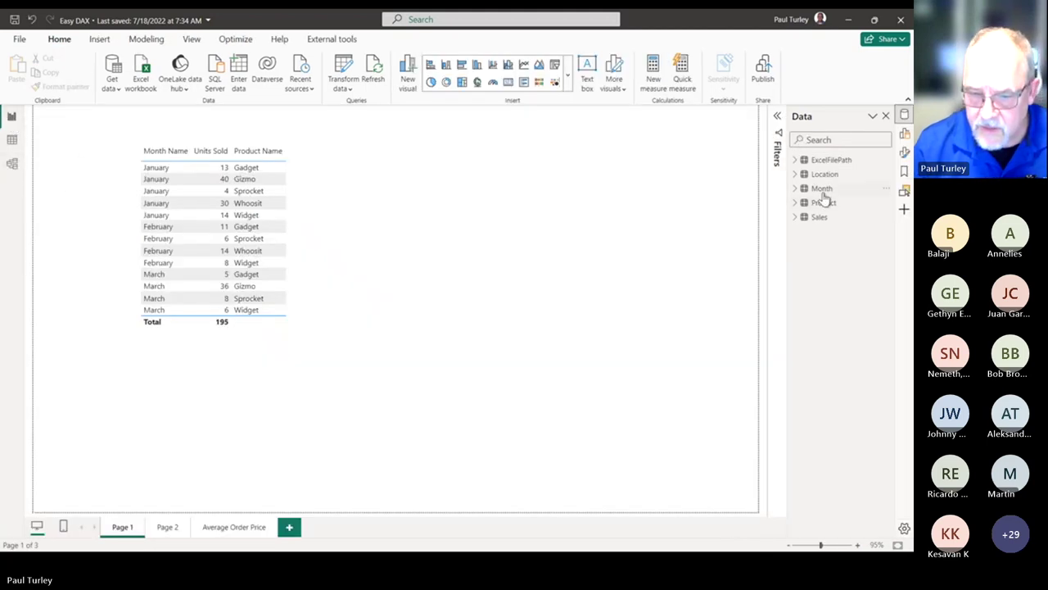
pyautogui.click(491, 202)
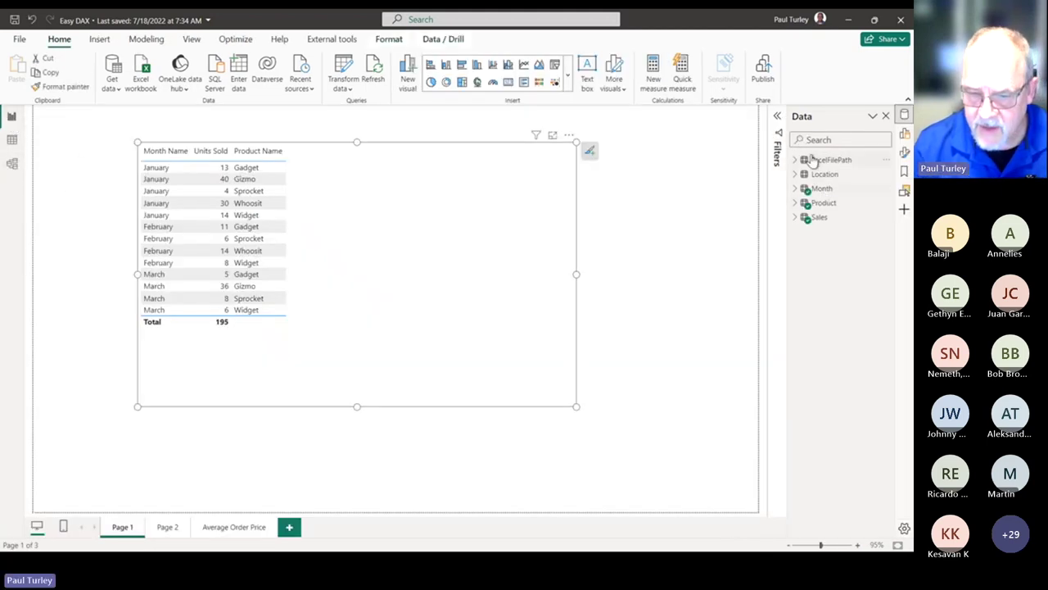
pyautogui.click(795, 218)
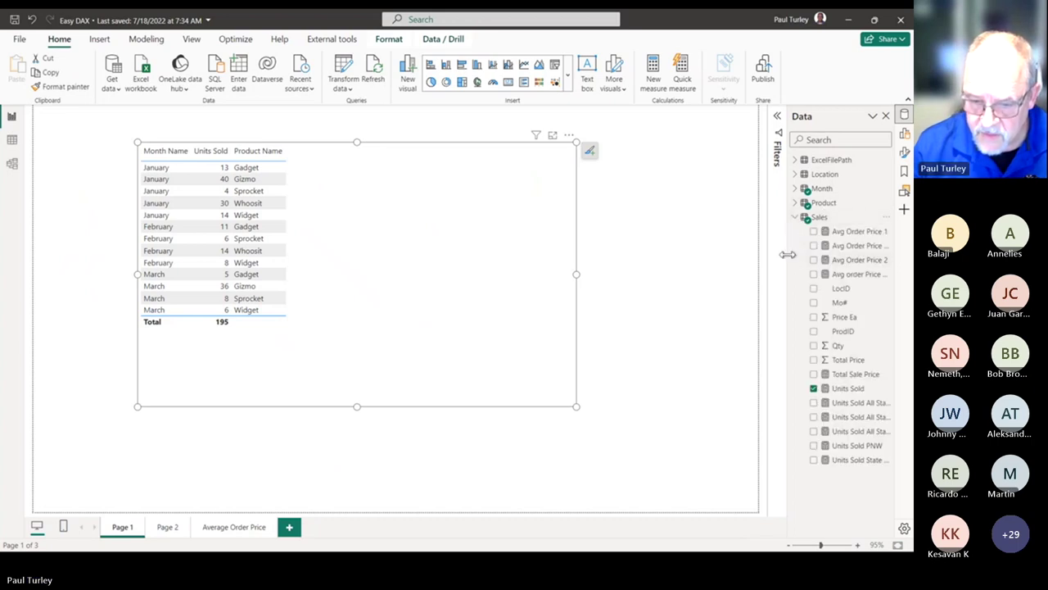
pyautogui.moveTo(787, 255); pyautogui.dragTo(692, 264)
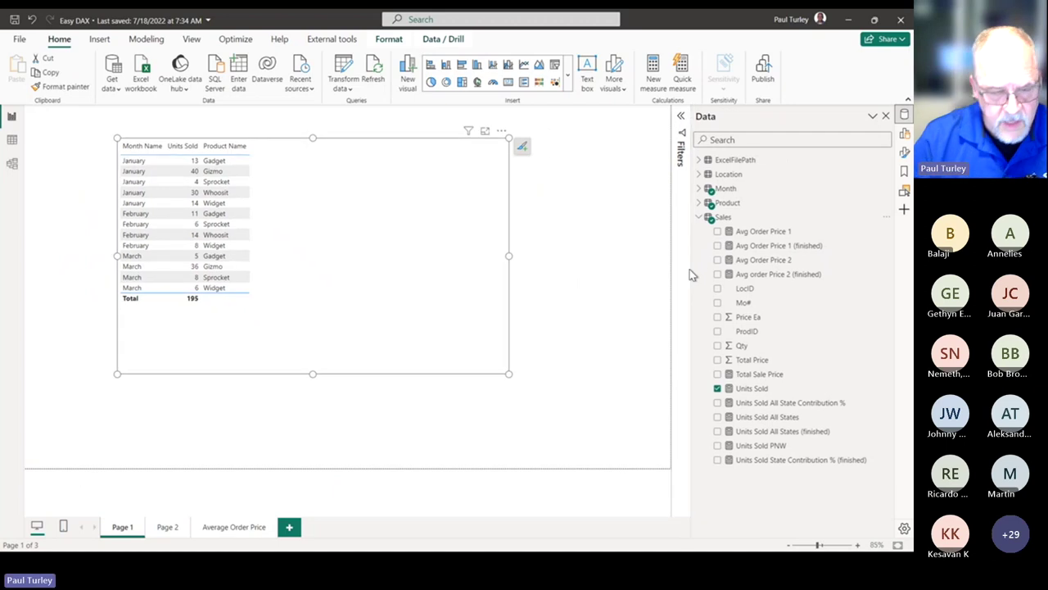
pyautogui.click(741, 391)
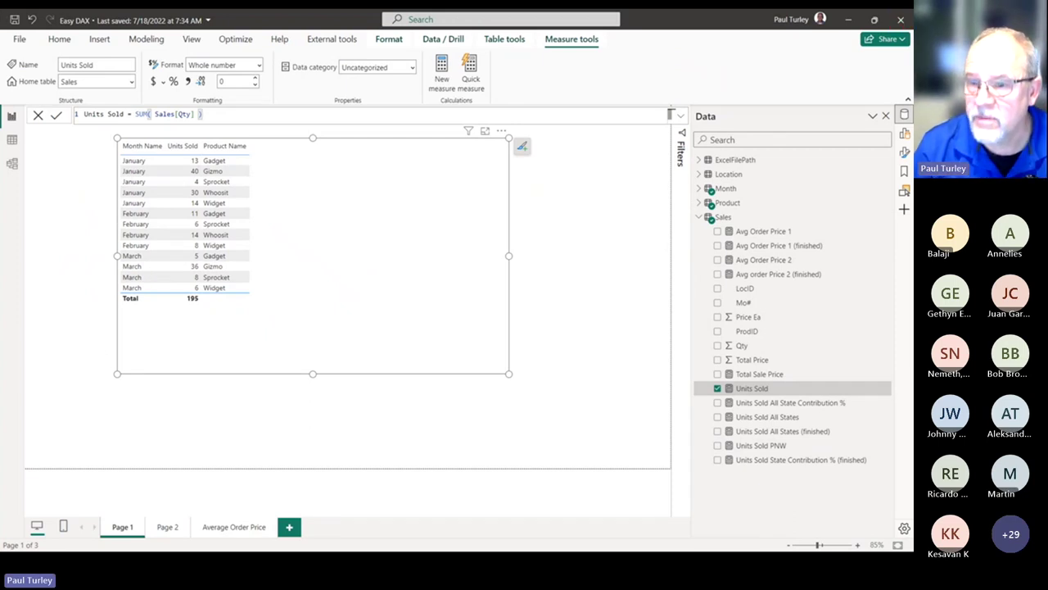
pyautogui.moveTo(29, 586)
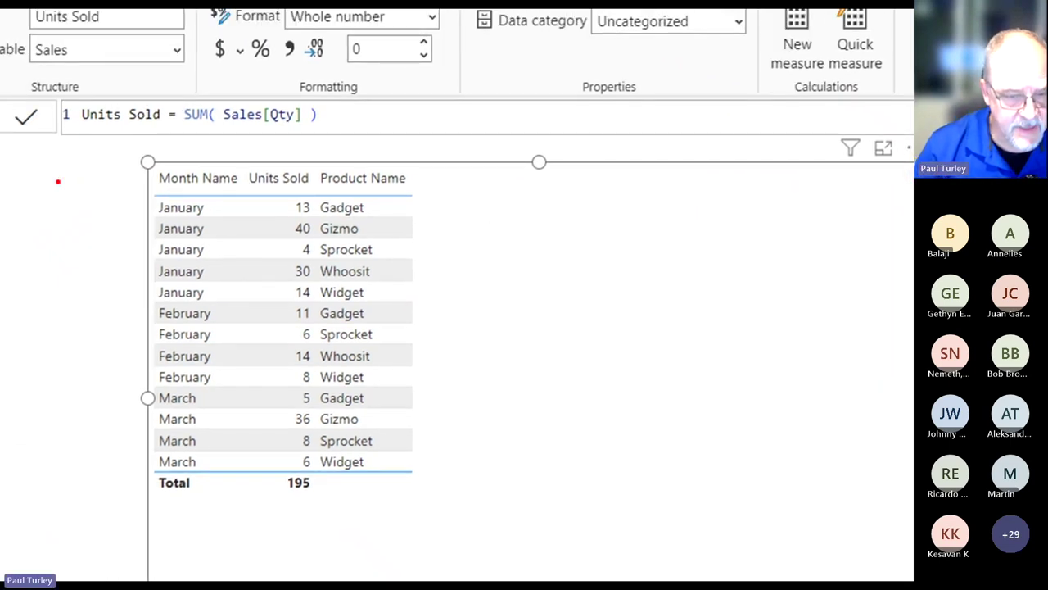
pyautogui.moveTo(76, 129); pyautogui.dragTo(328, 122)
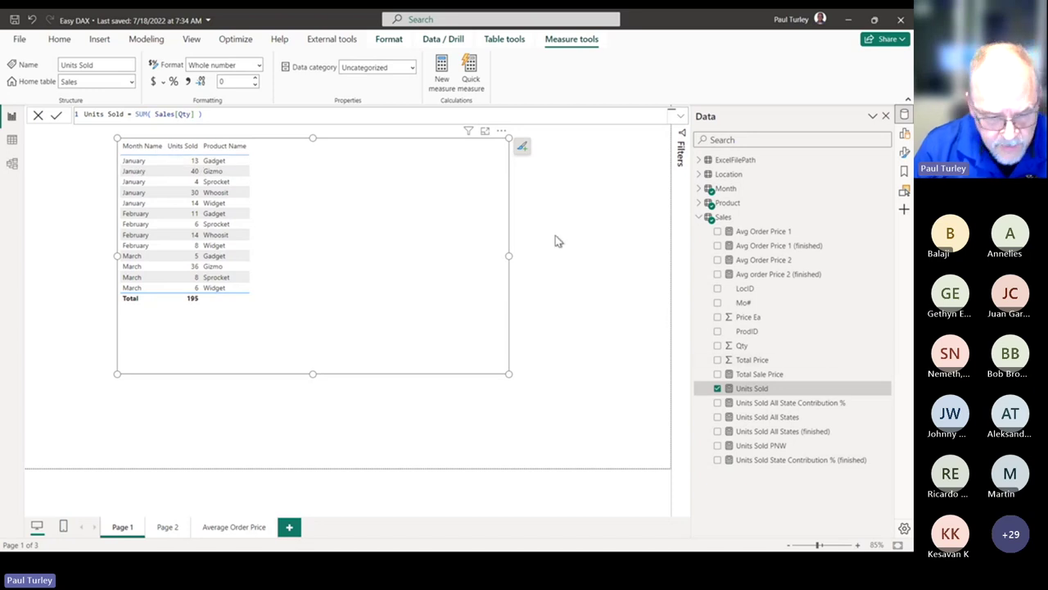
# - Place Product Name before Units Sold in the Page 1 table visual's columns, and switch back to the PowerPoint slide show
pyautogui.click(521, 146)
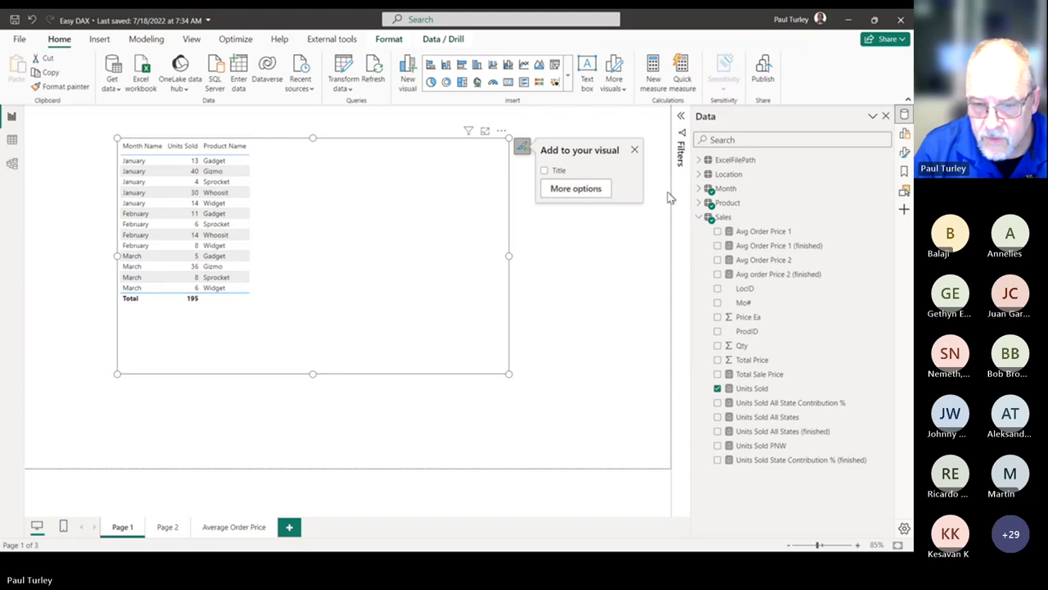
pyautogui.click(903, 134)
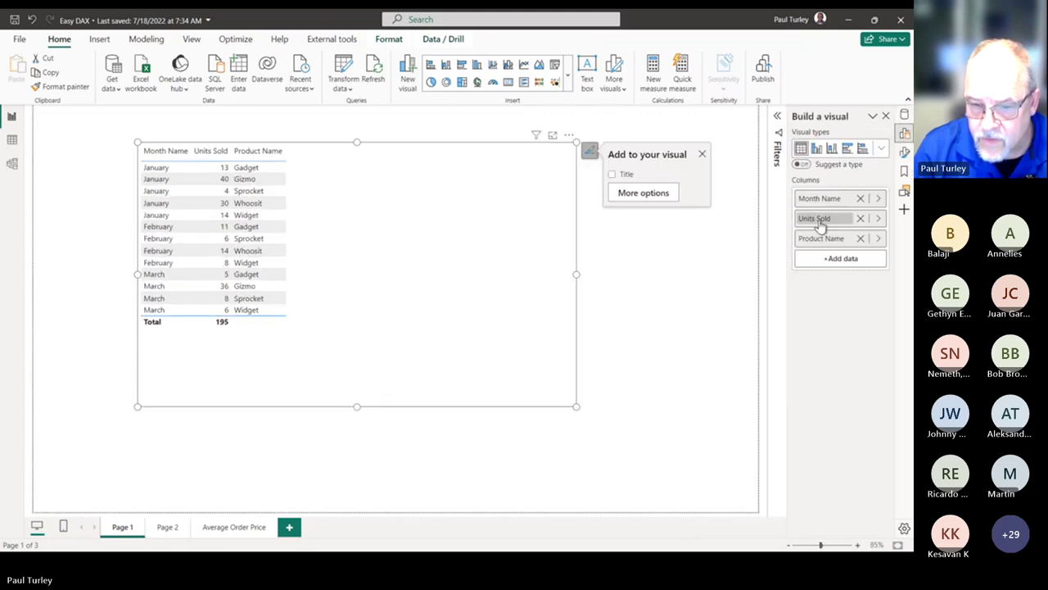
pyautogui.moveTo(831, 239); pyautogui.dragTo(830, 219)
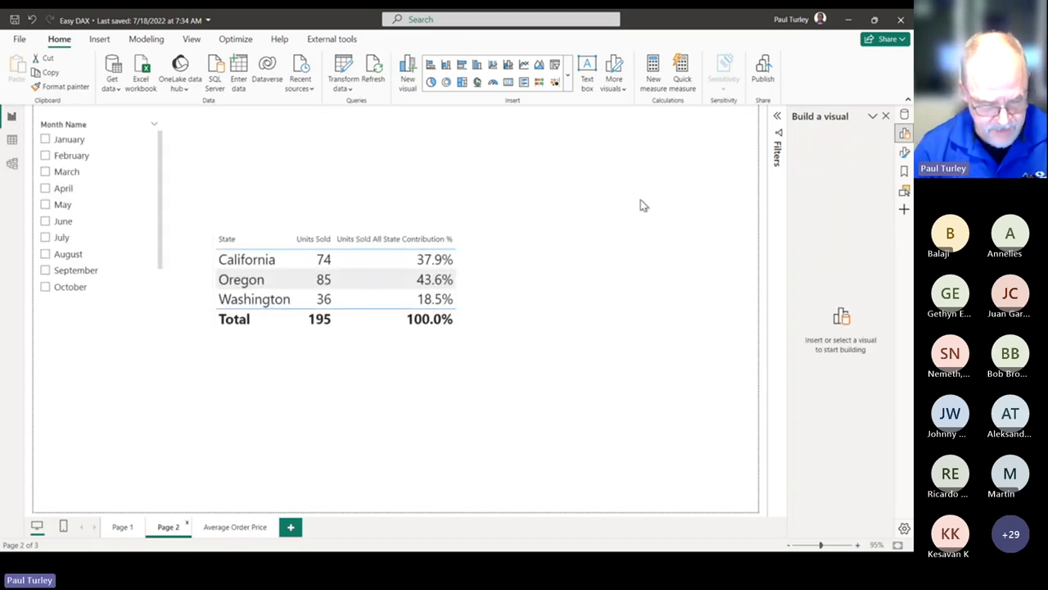
pyautogui.hotkey('alt', 'Tab')
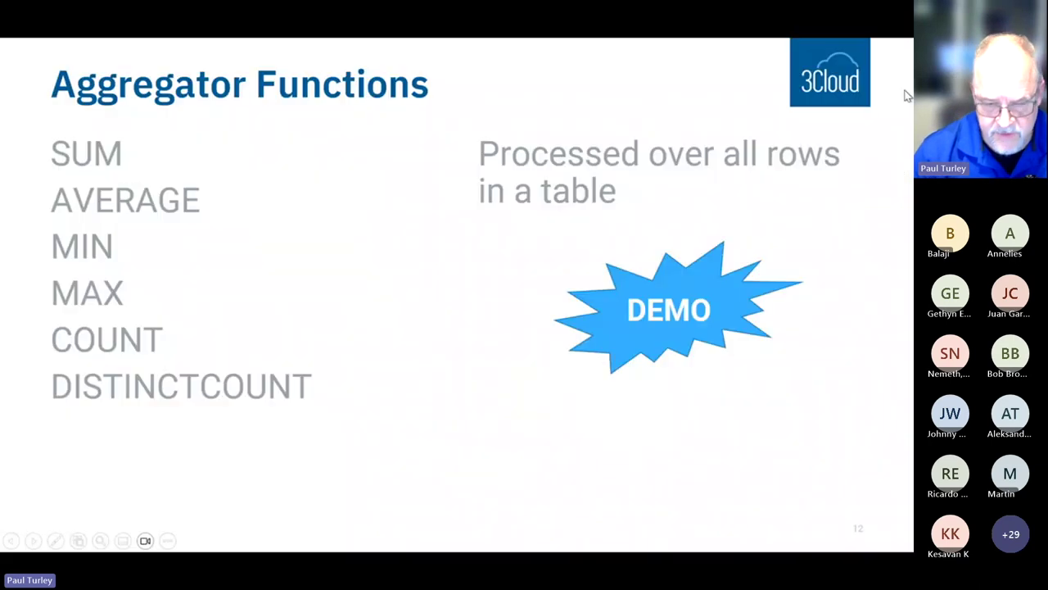
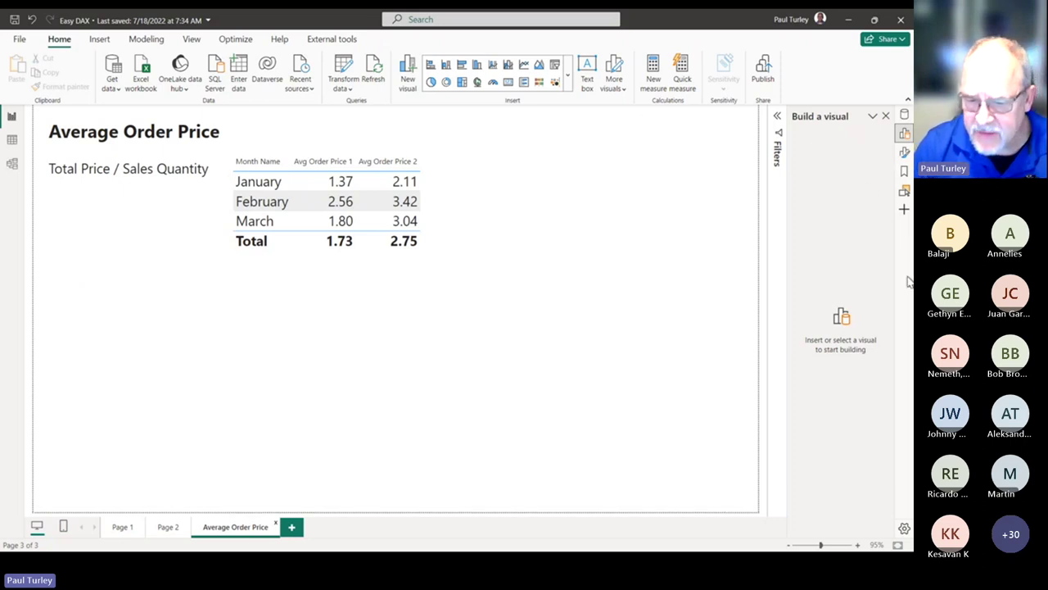
# - On the Average Order Price page, examine the Avg Order Price 1 measure's DIVIDE function and its Total Price and Qty SUM arguments
pyautogui.click(904, 132)
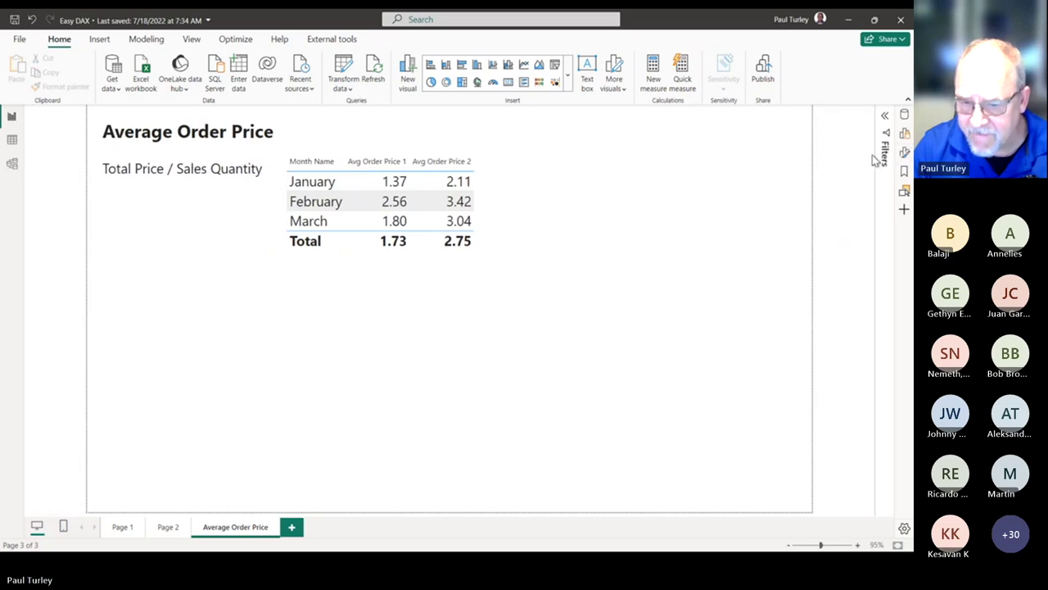
pyautogui.click(904, 114)
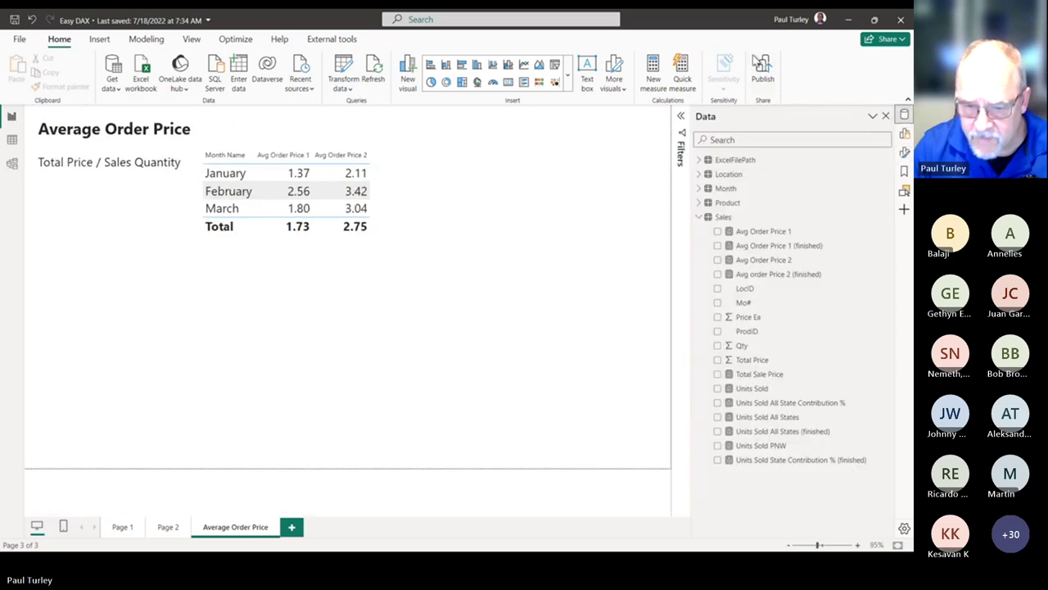
pyautogui.click(791, 233)
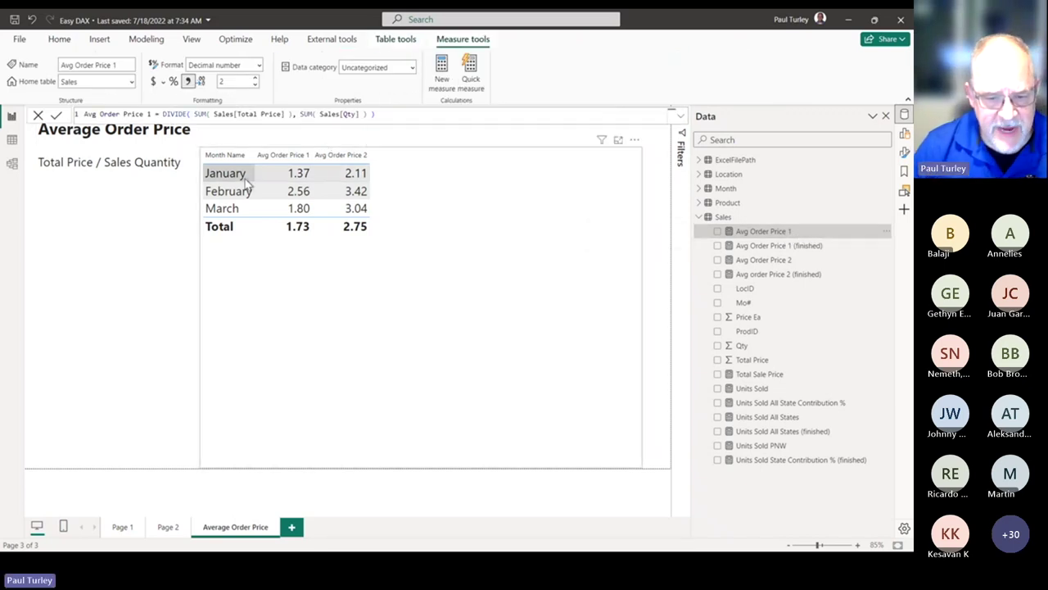
pyautogui.moveTo(195, 114); pyautogui.dragTo(292, 114)
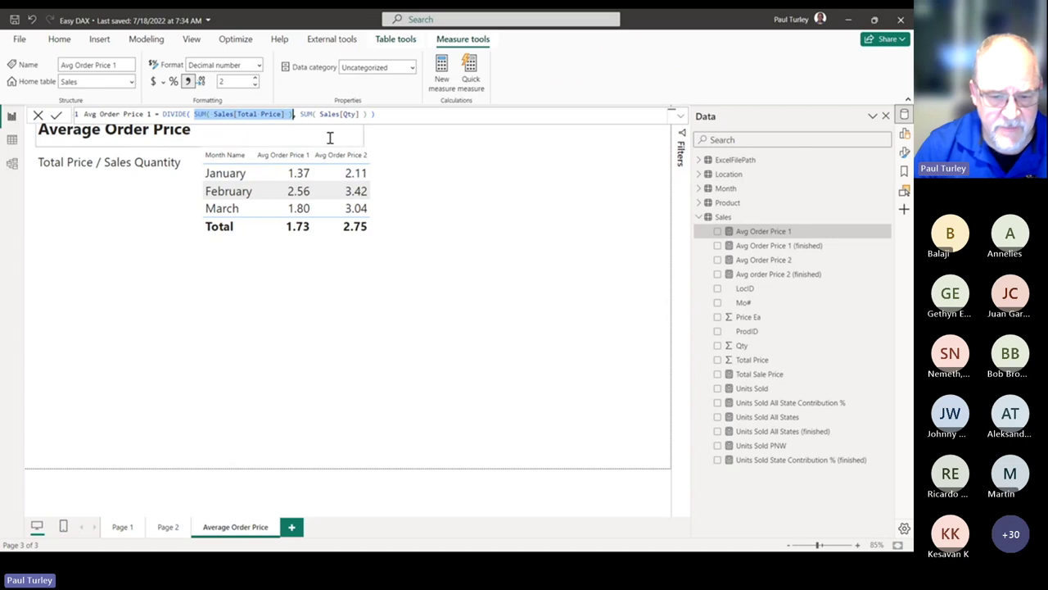
pyautogui.click(301, 115)
pyautogui.moveTo(302, 114); pyautogui.dragTo(368, 114)
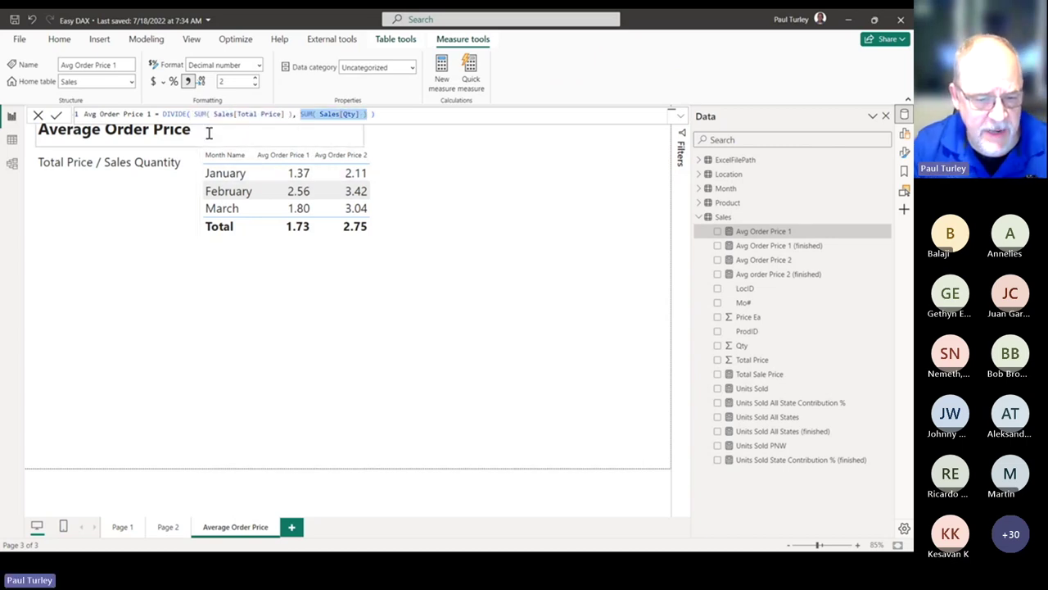
pyautogui.click(173, 115)
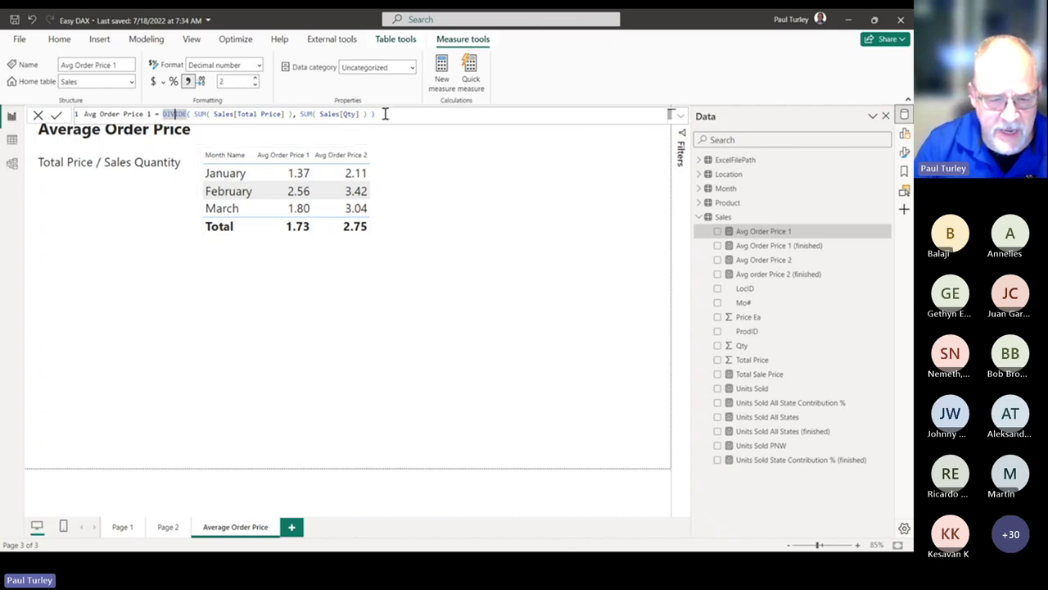
# - Compare Avg Order Price 1's full DIVIDE expression with the Avg Order Price 2 measure's AVERAGEX function and its Sales table argument
pyautogui.moveTo(378, 114); pyautogui.dragTo(162, 114)
pyautogui.click(381, 137)
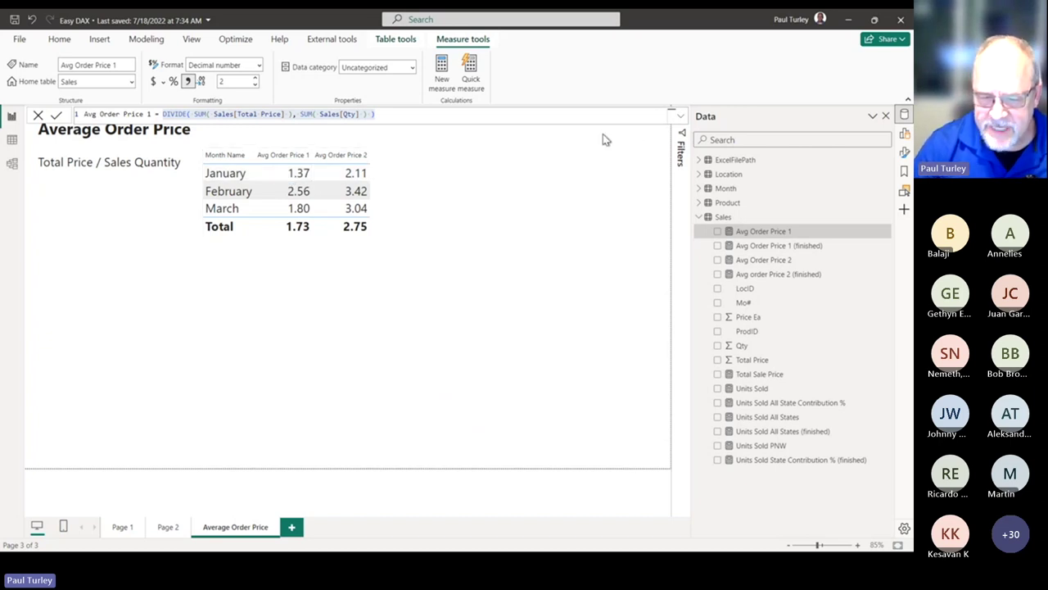
pyautogui.click(766, 259)
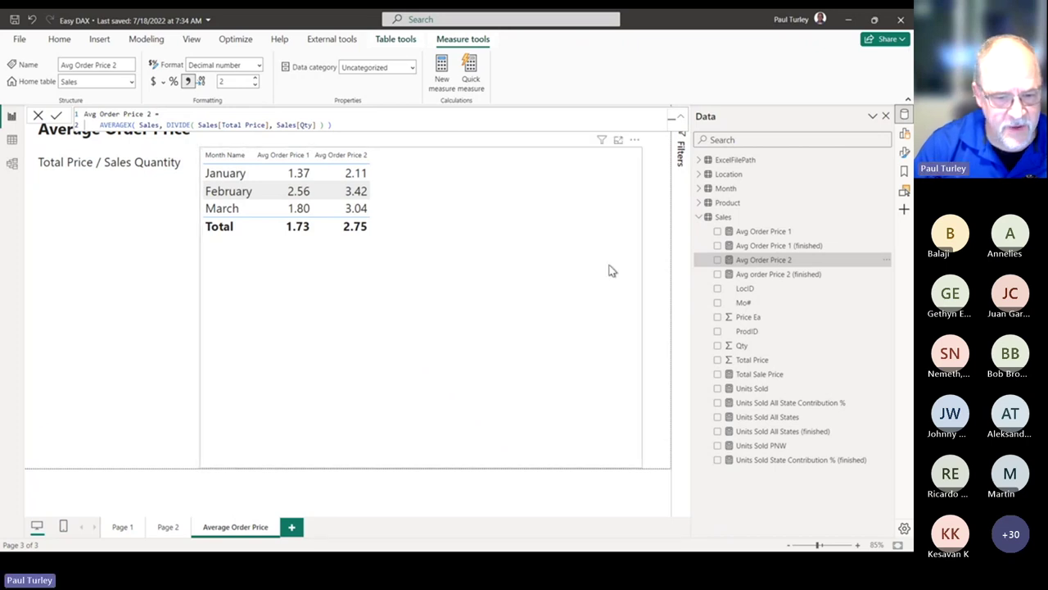
pyautogui.tripleClick(121, 124)
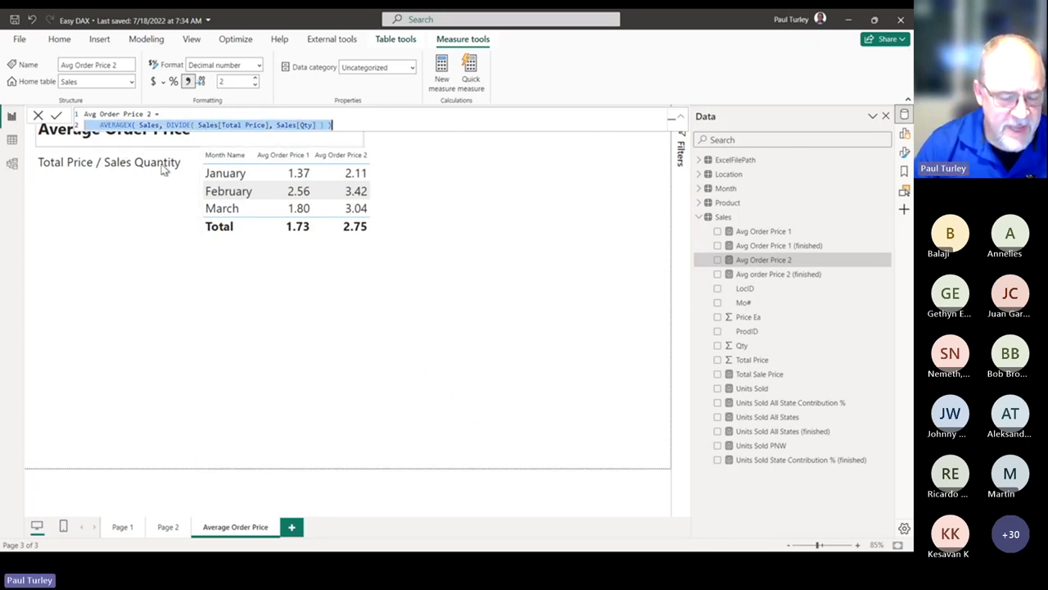
pyautogui.doubleClick(104, 124)
pyautogui.moveTo(96, 124); pyautogui.dragTo(125, 124)
pyautogui.doubleClick(148, 124)
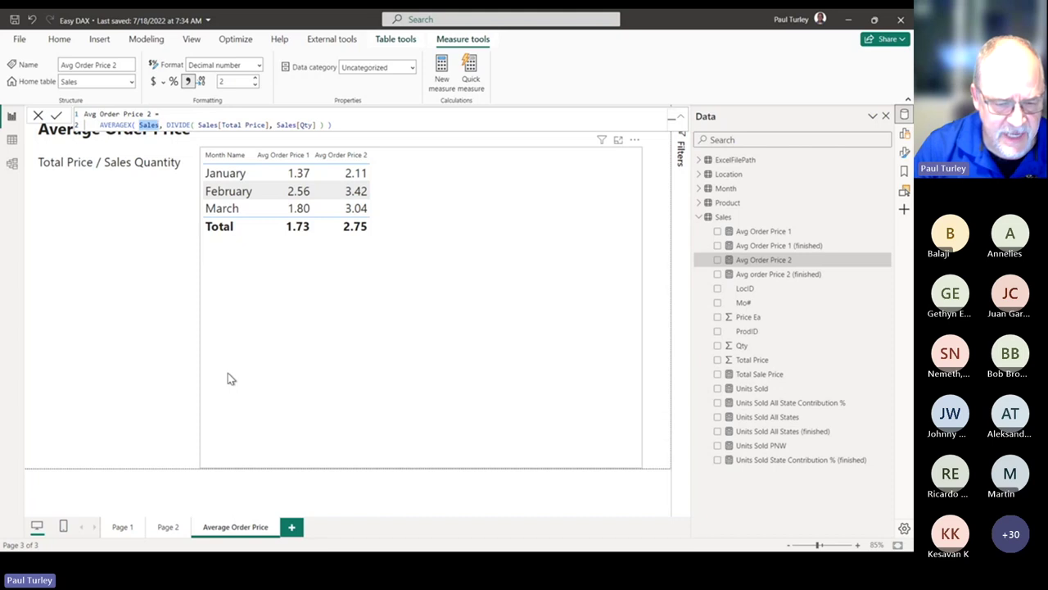
# - Examine how Avg Order Price 2 divides Total Price by Qty within AVERAGEX, relating the expression to the table visual's January row
pyautogui.doubleClick(203, 124)
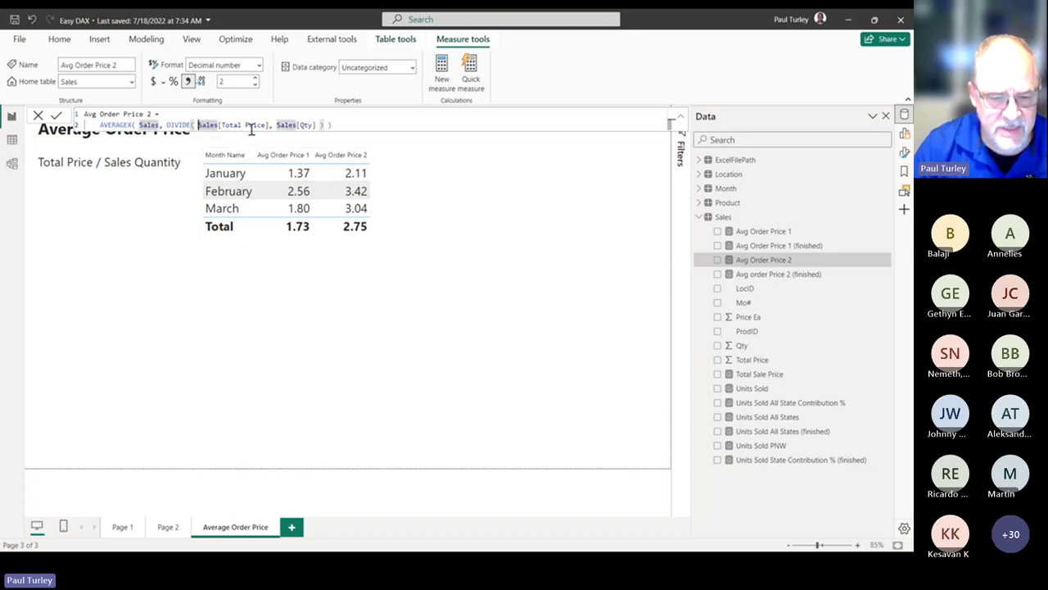
pyautogui.doubleClick(305, 124)
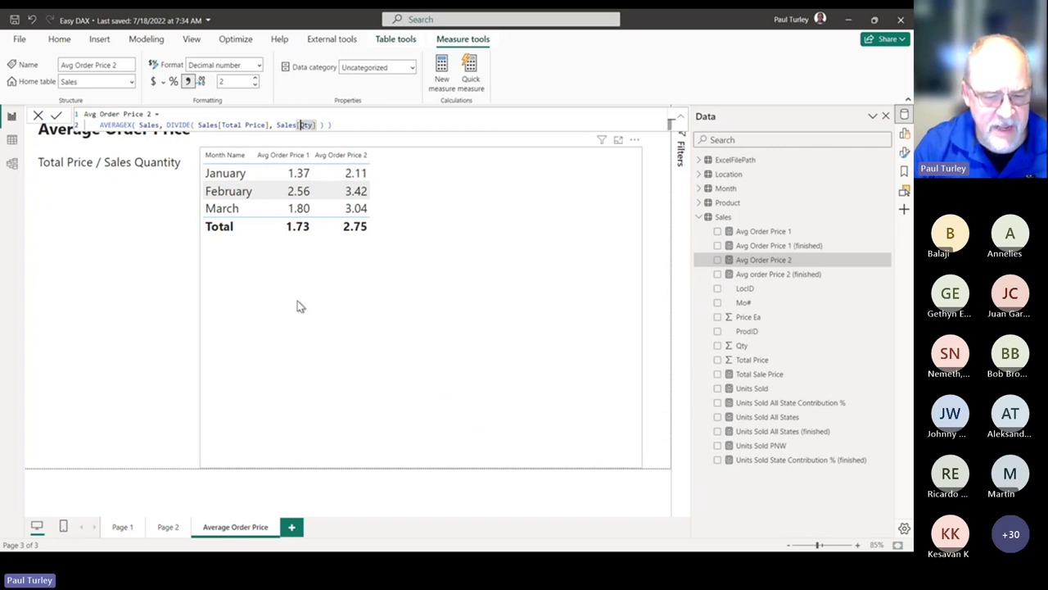
pyautogui.moveTo(166, 124); pyautogui.dragTo(329, 124)
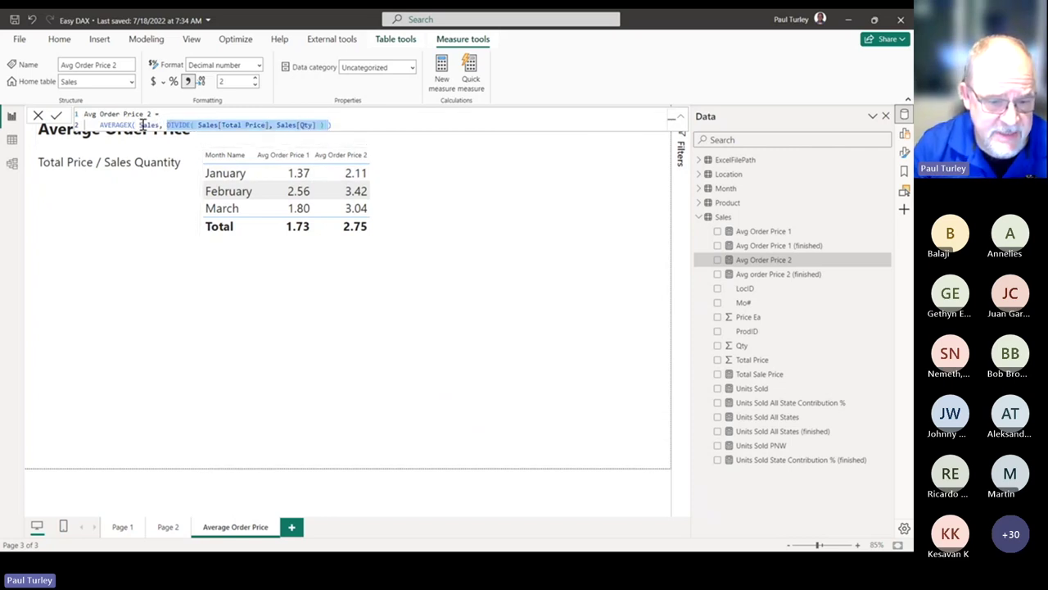
pyautogui.moveTo(139, 125); pyautogui.dragTo(324, 123)
pyautogui.moveTo(99, 125); pyautogui.dragTo(333, 124)
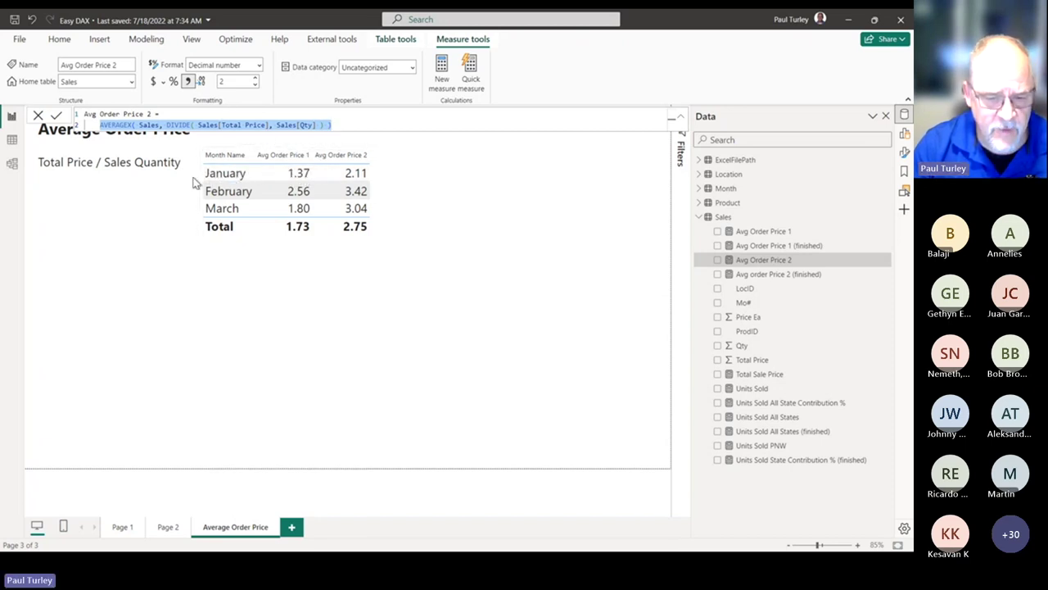
pyautogui.click(233, 175)
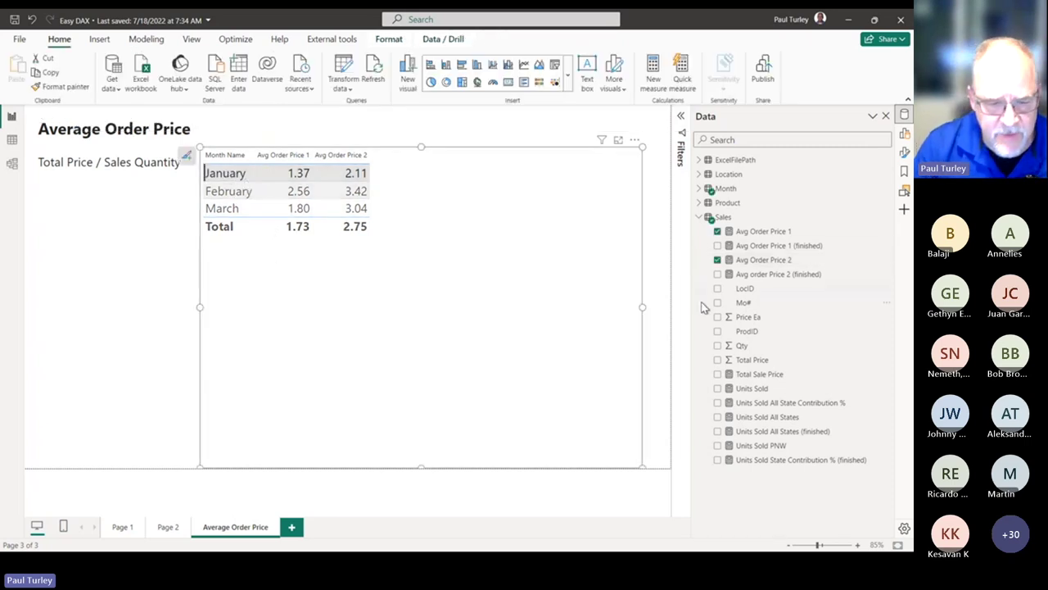
pyautogui.click(791, 261)
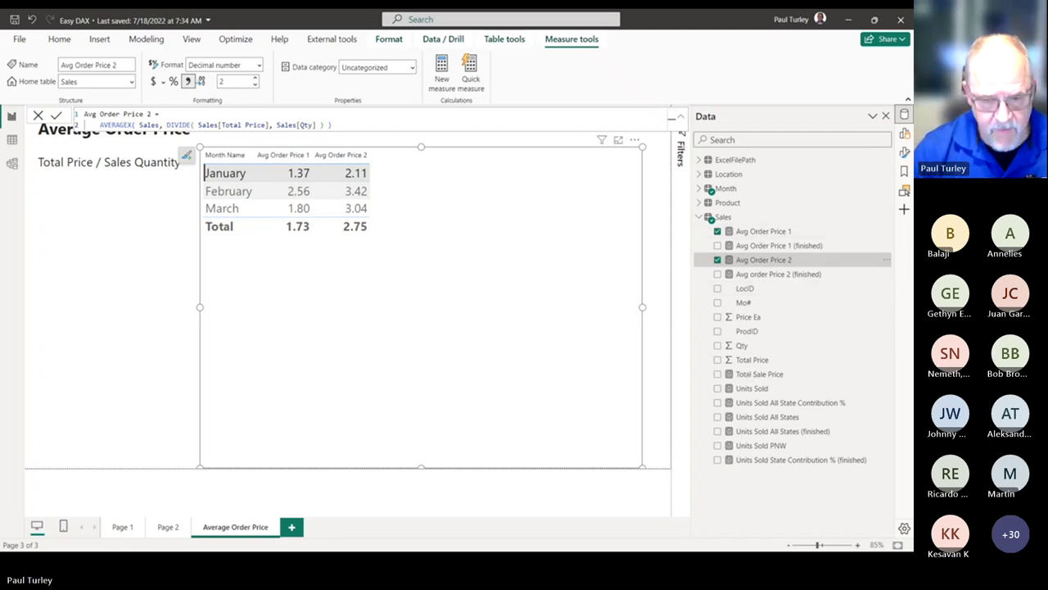
# - Switch to the PowerPoint slide show and advance to the Under the Hood slide
pyautogui.hotkey('alt', 'Tab')
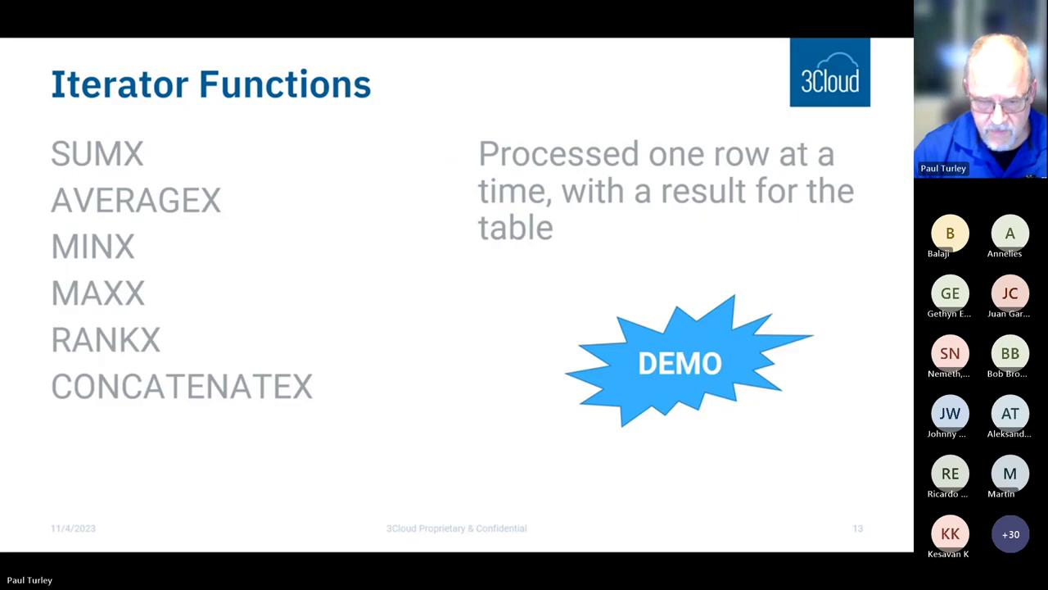
pyautogui.click(635, 479)
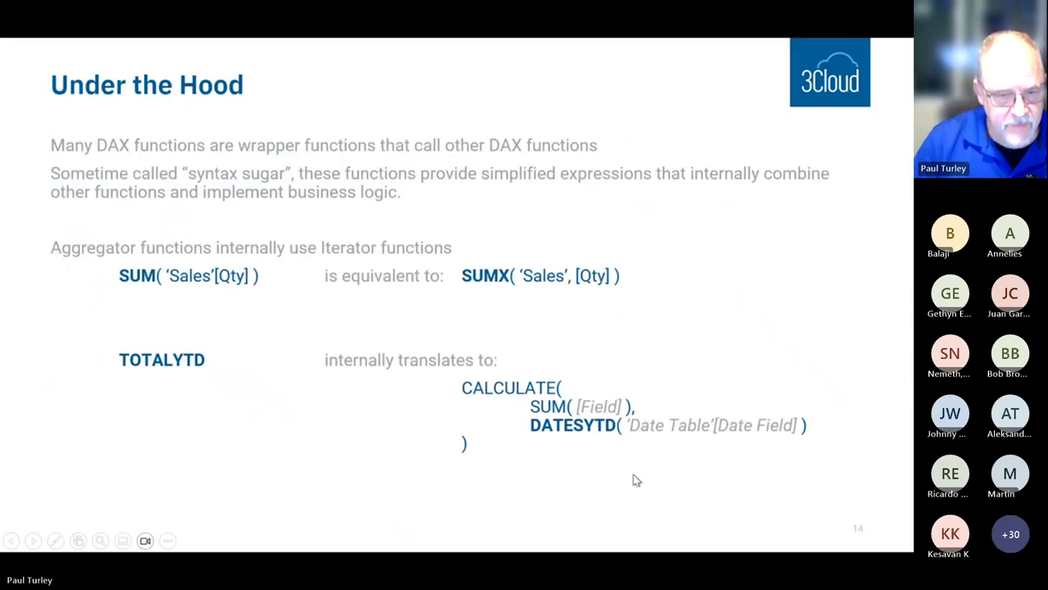
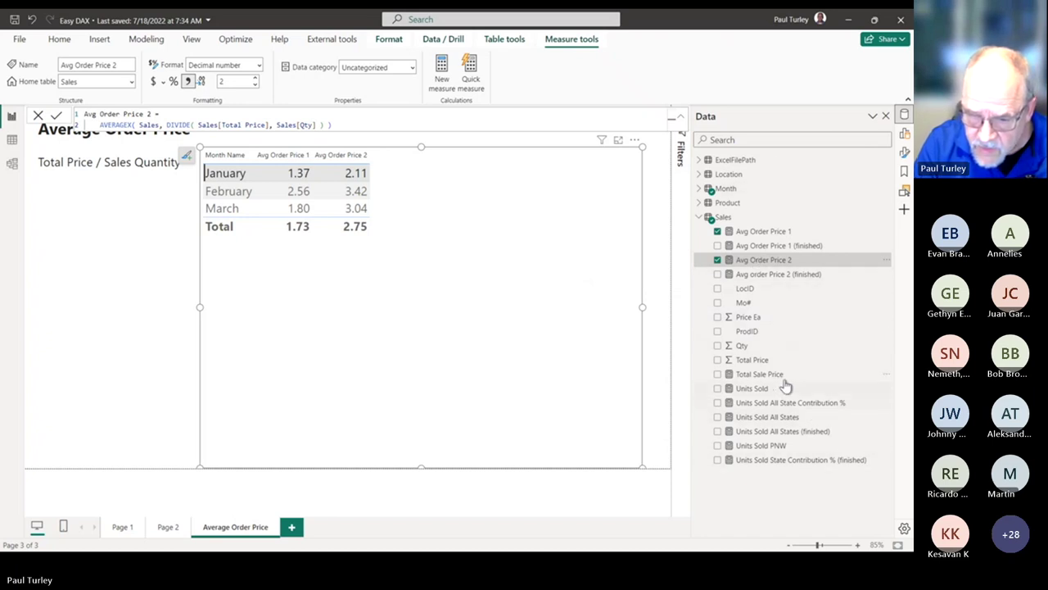
# - In Power BI Desktop, view the Units Sold All States formula, and add a new report page containing the Location table's State field
pyautogui.click(760, 419)
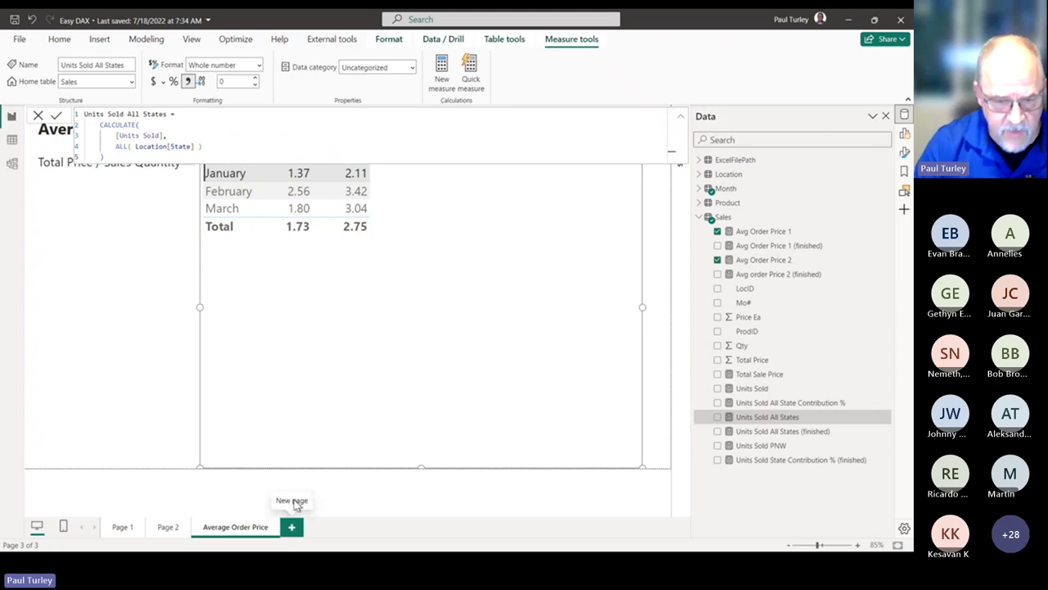
pyautogui.click(293, 528)
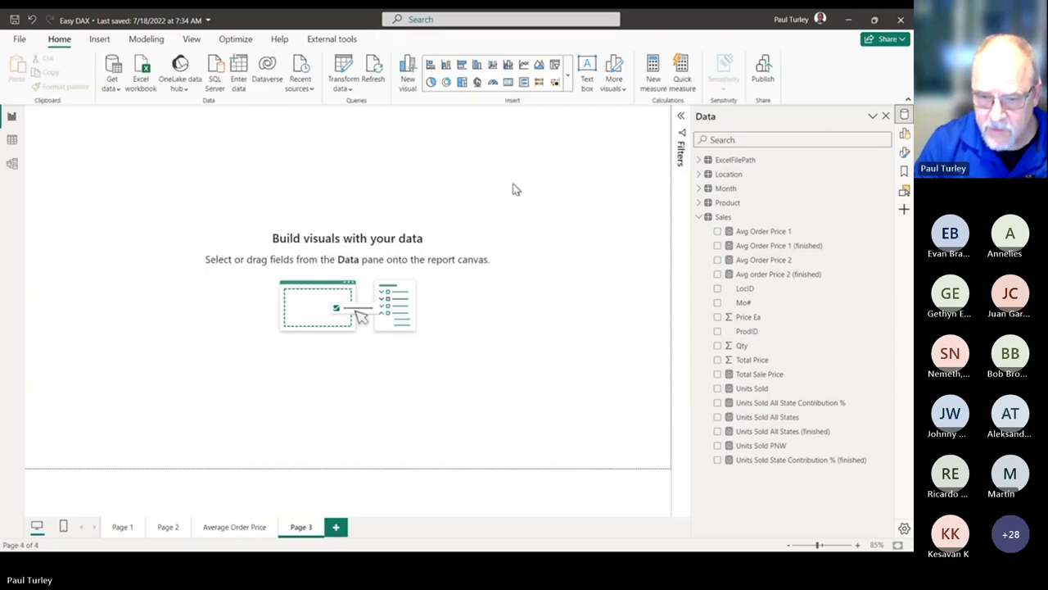
pyautogui.click(699, 175)
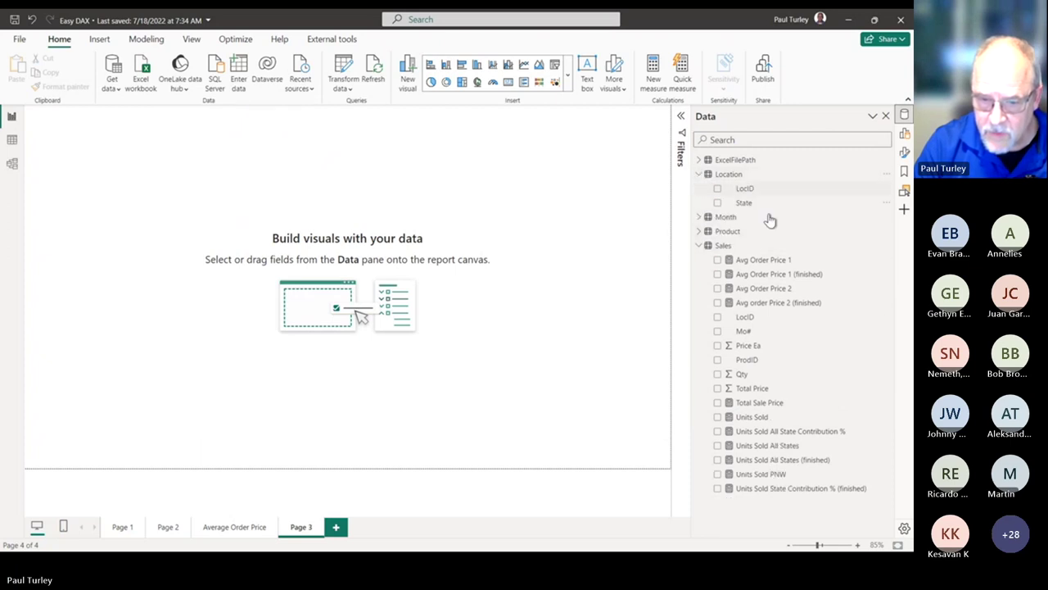
pyautogui.moveTo(746, 204); pyautogui.dragTo(164, 227)
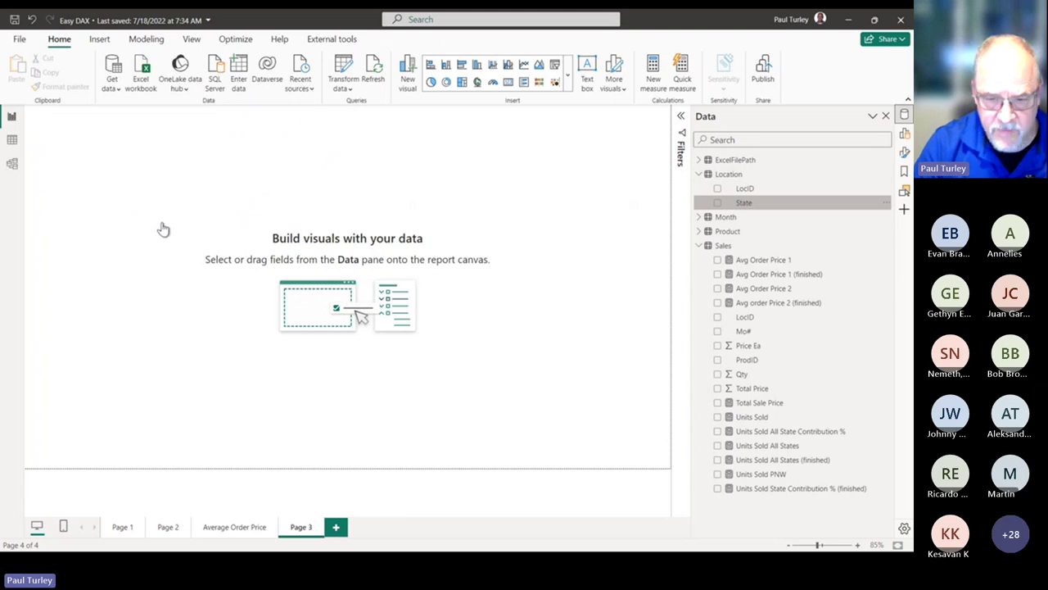
# - Convert the State table visual into a slicer and shrink it to fit its list of states
pyautogui.click(215, 126)
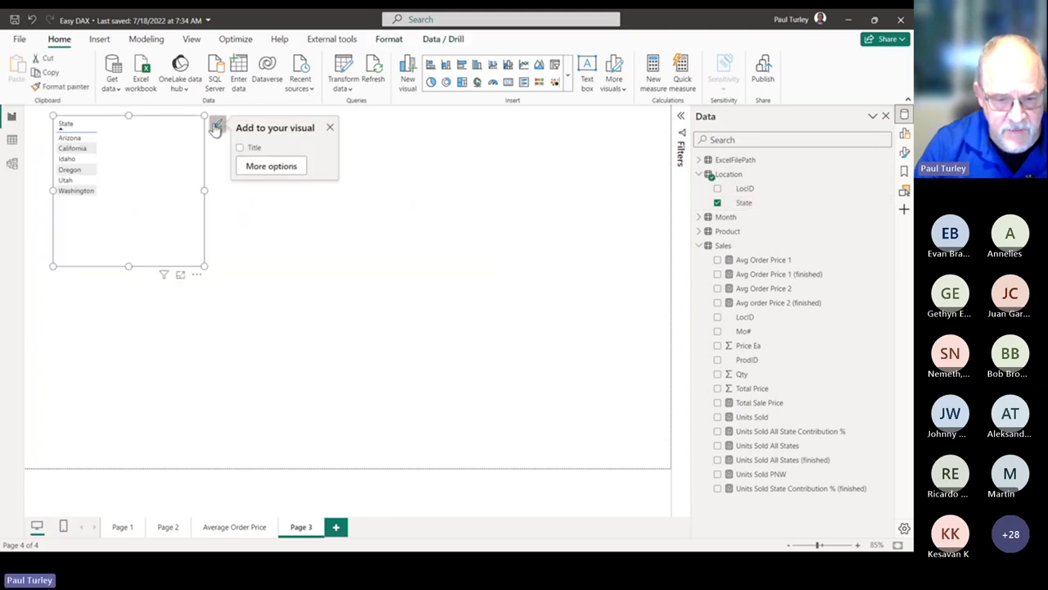
pyautogui.click(274, 166)
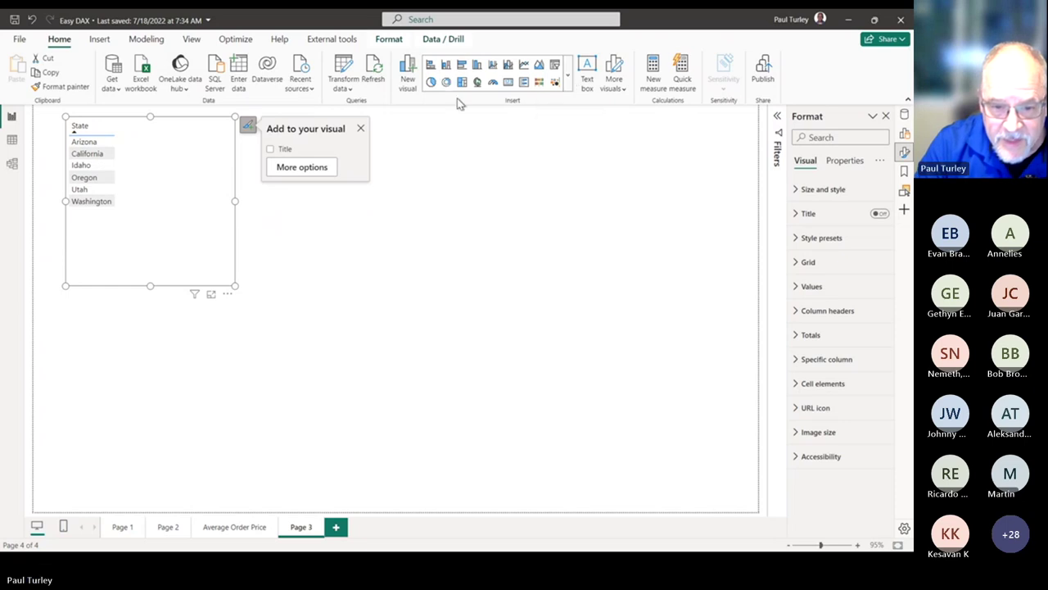
pyautogui.click(555, 67)
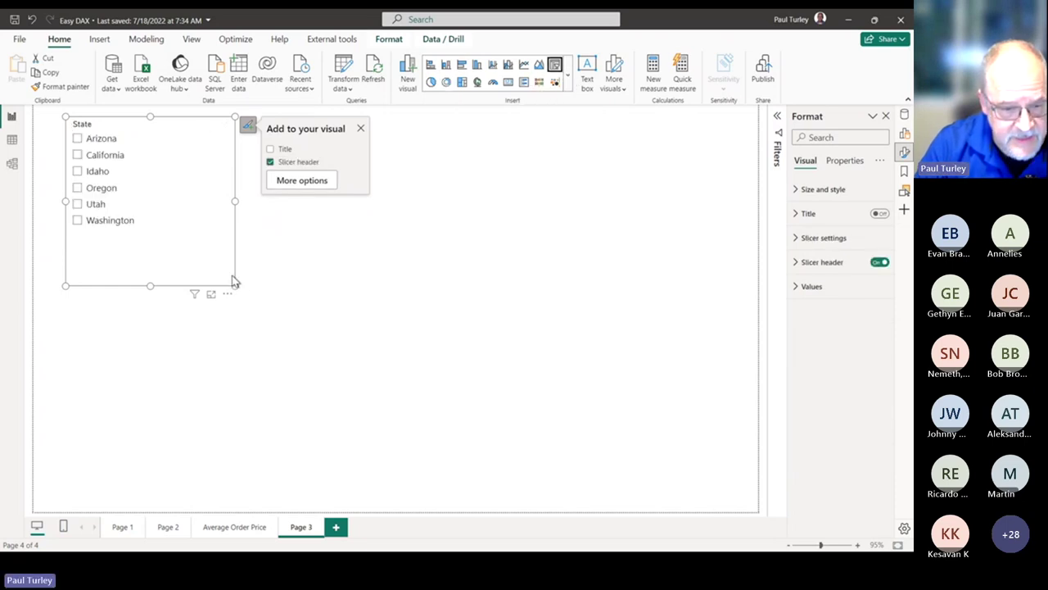
pyautogui.moveTo(232, 282); pyautogui.dragTo(201, 258)
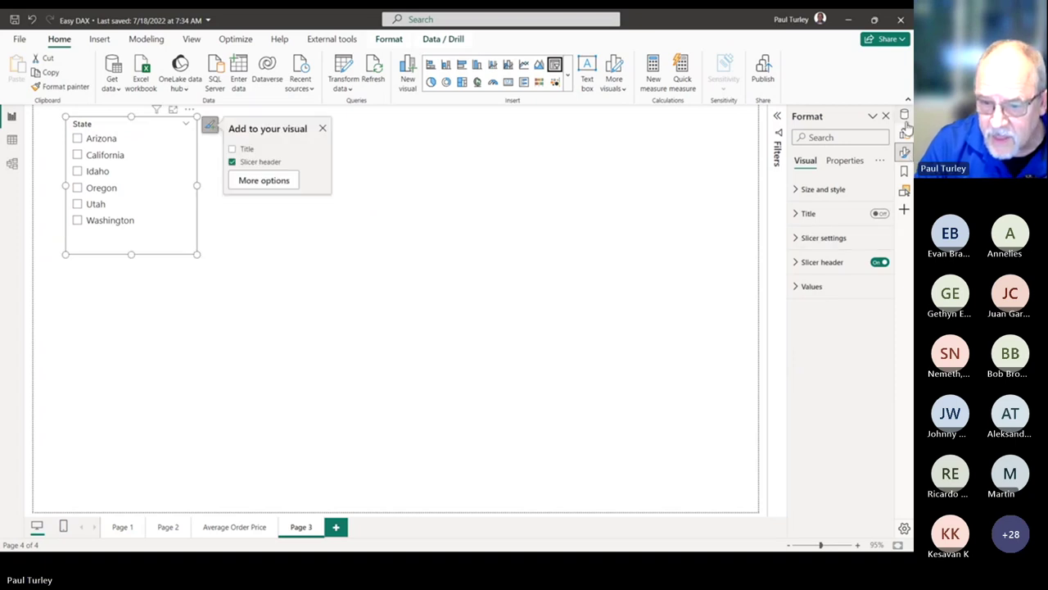
# - Build a wide card visual beside the State slicer with the Units Sold All States, Units Sold and Units Sold PNW measures
pyautogui.click(904, 115)
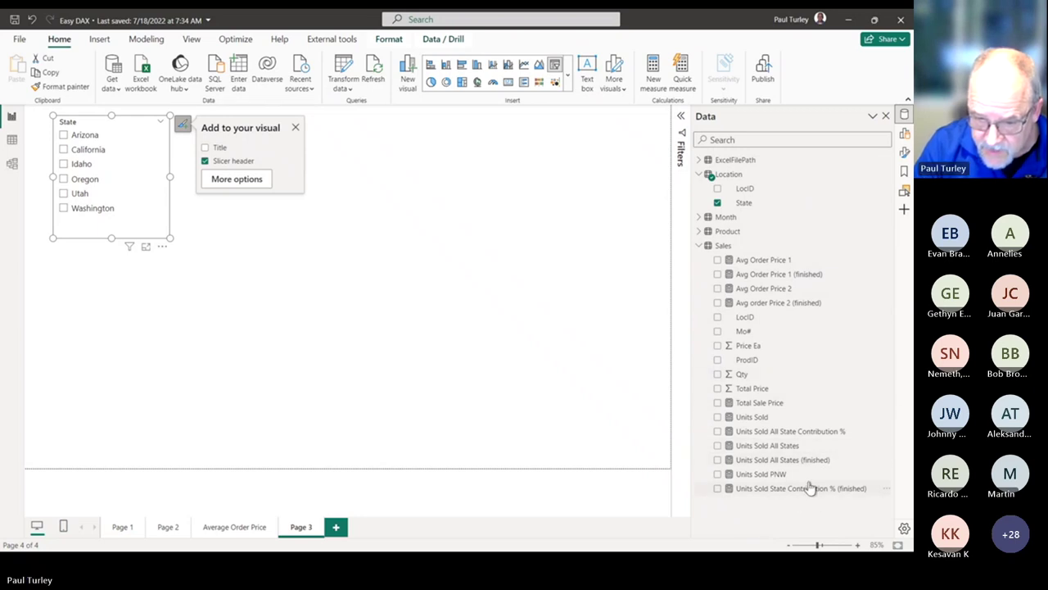
pyautogui.moveTo(791, 446); pyautogui.dragTo(506, 355)
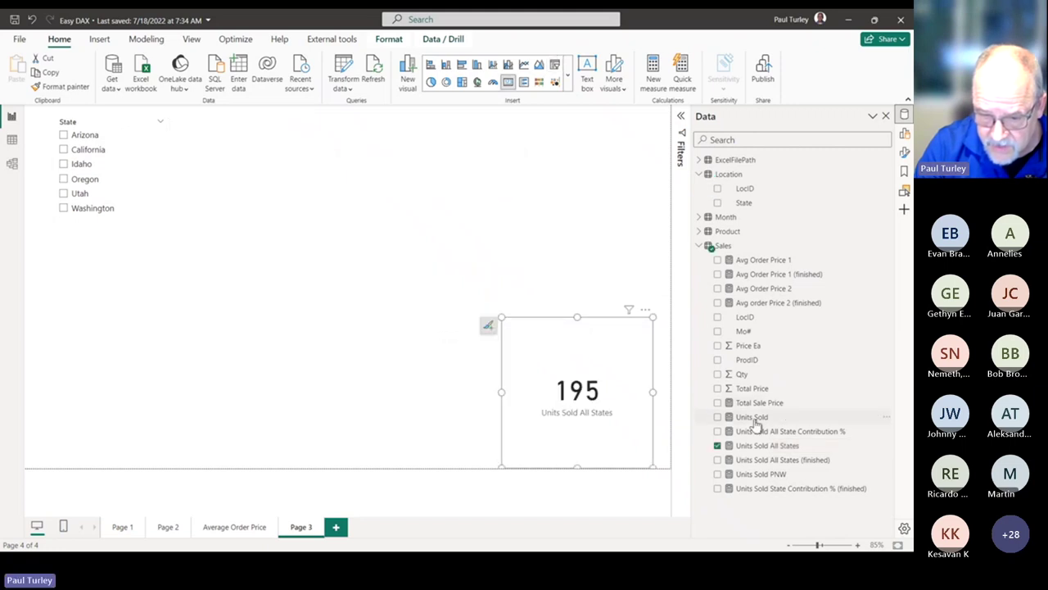
pyautogui.moveTo(755, 422); pyautogui.dragTo(564, 356)
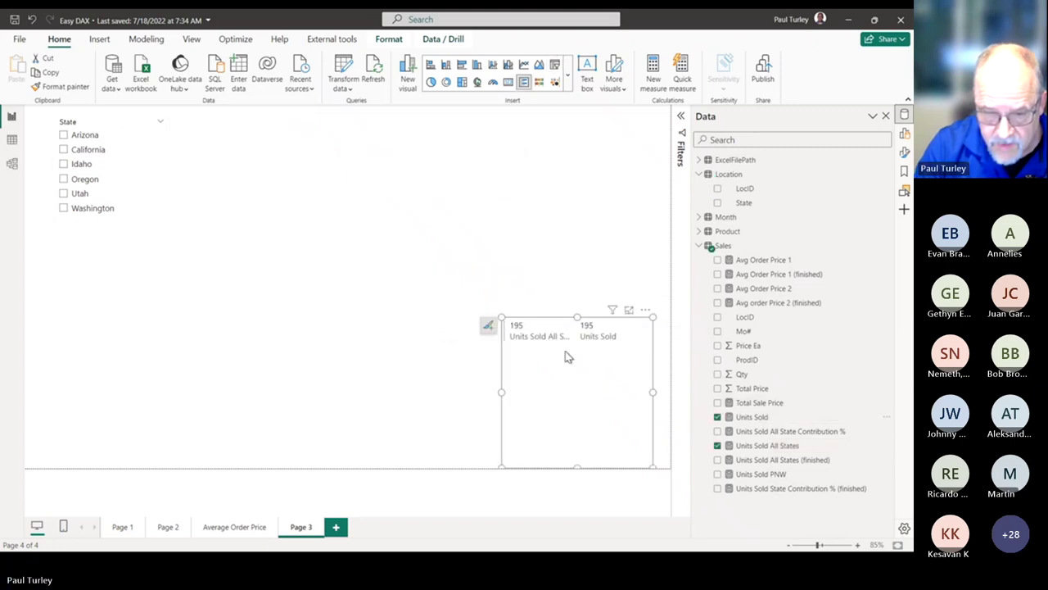
pyautogui.moveTo(501, 391); pyautogui.dragTo(347, 393)
pyautogui.moveTo(573, 435); pyautogui.dragTo(522, 259)
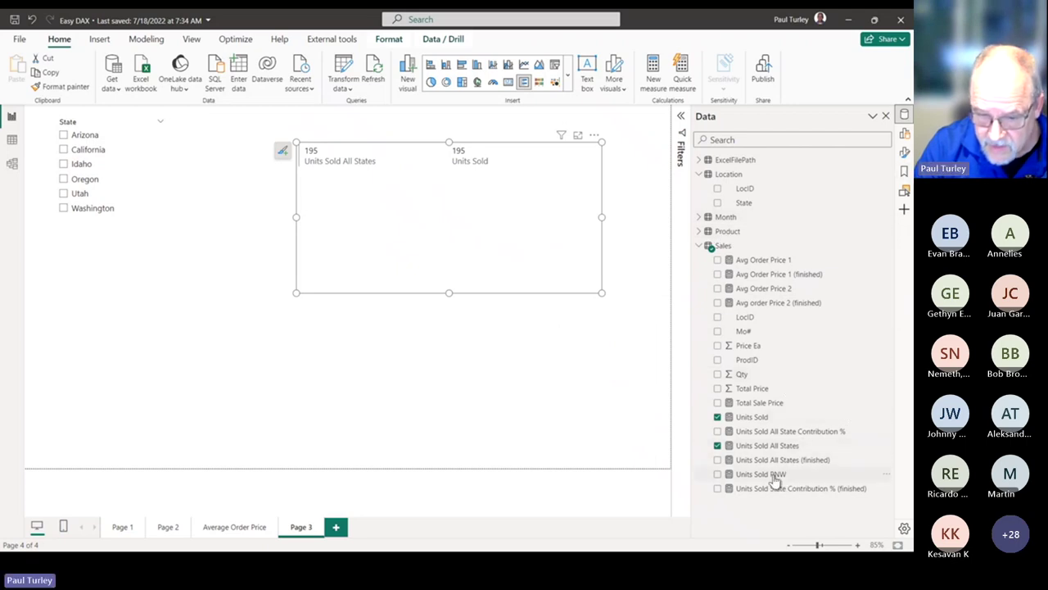
pyautogui.moveTo(778, 475); pyautogui.dragTo(597, 276)
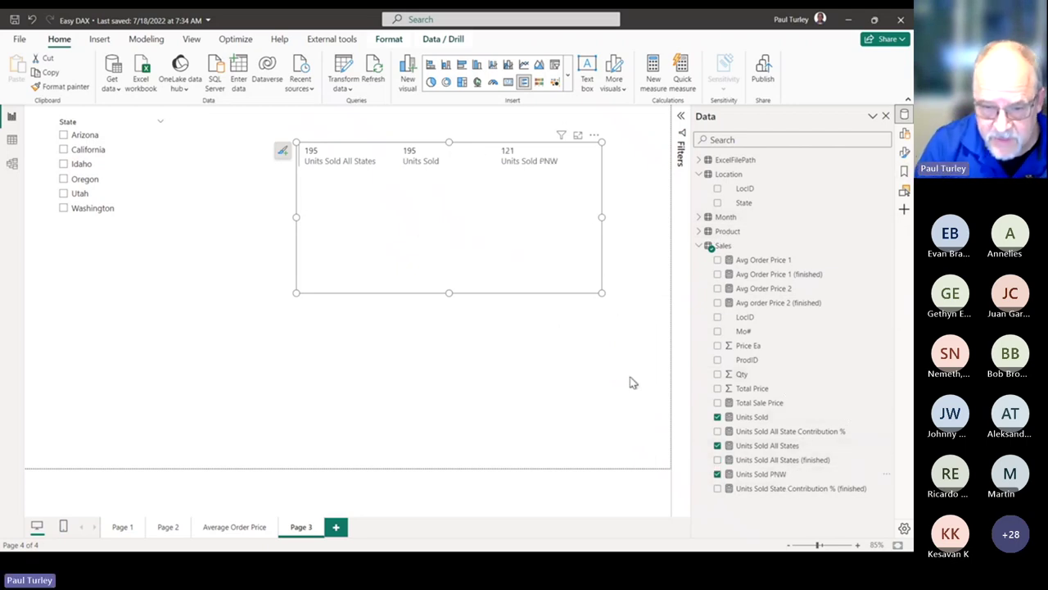
# - Try to move Units Sold ahead of Units Sold All States in the card visual's data fields
pyautogui.click(281, 151)
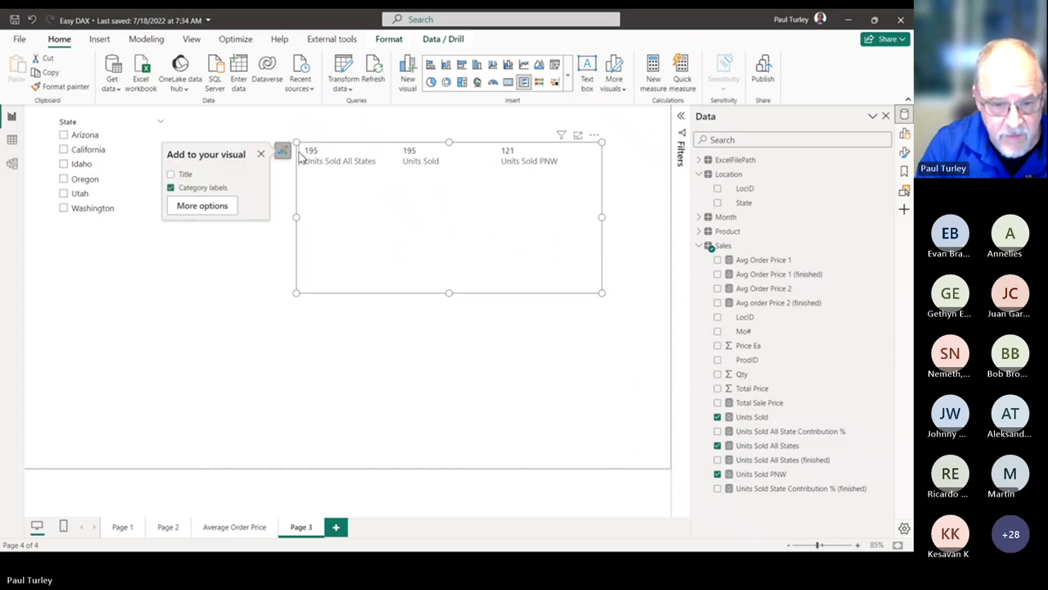
pyautogui.click(201, 207)
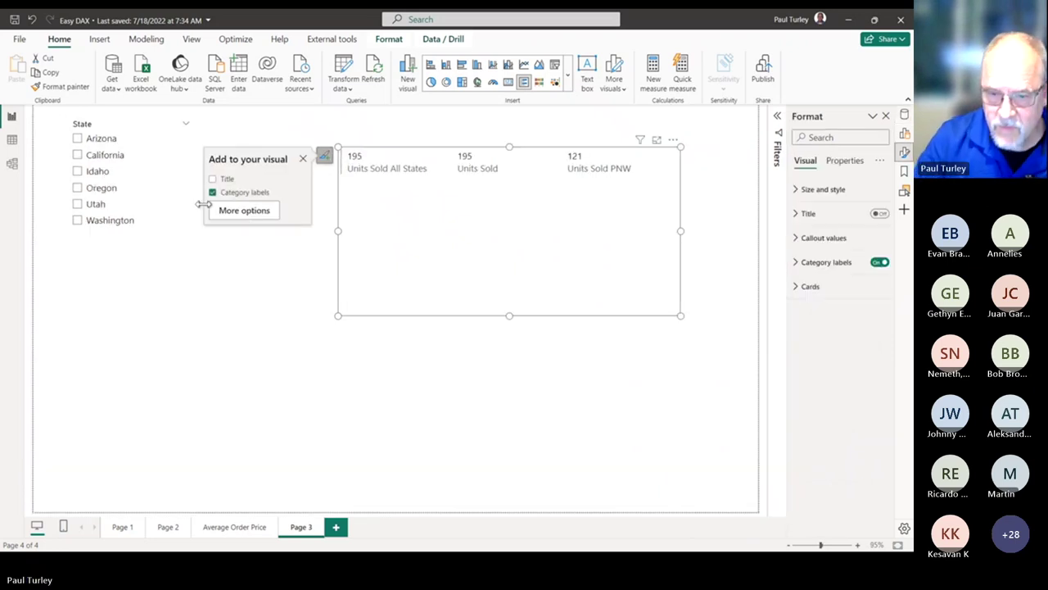
pyautogui.click(904, 133)
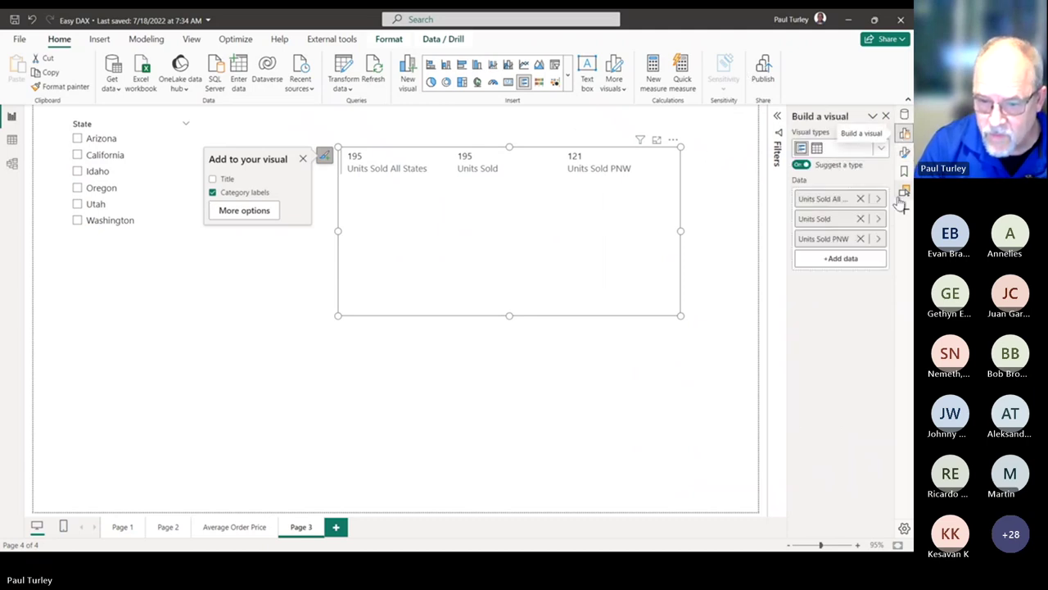
pyautogui.click(832, 221)
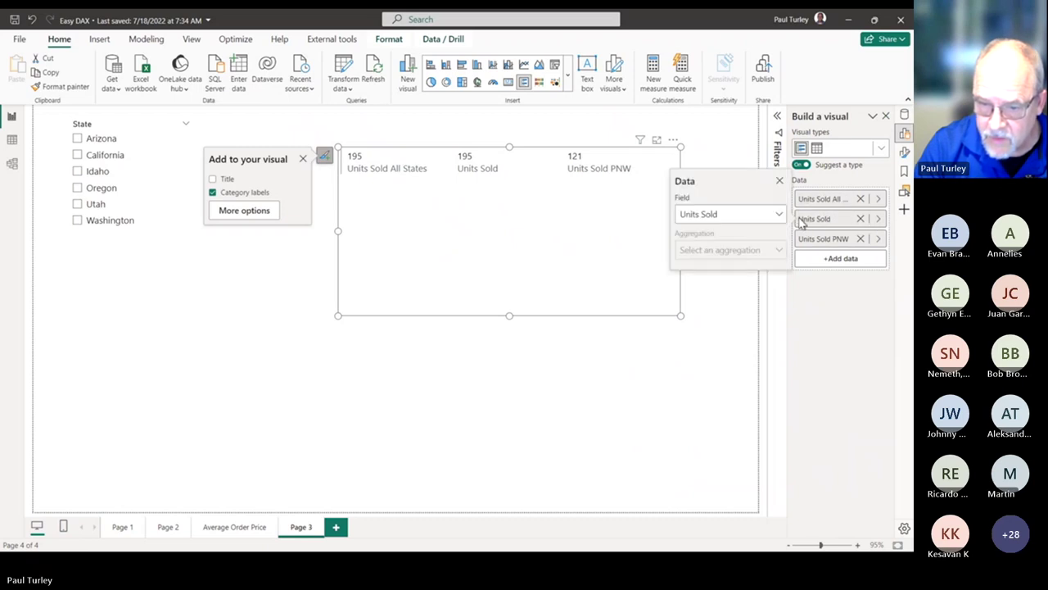
pyautogui.click(828, 215)
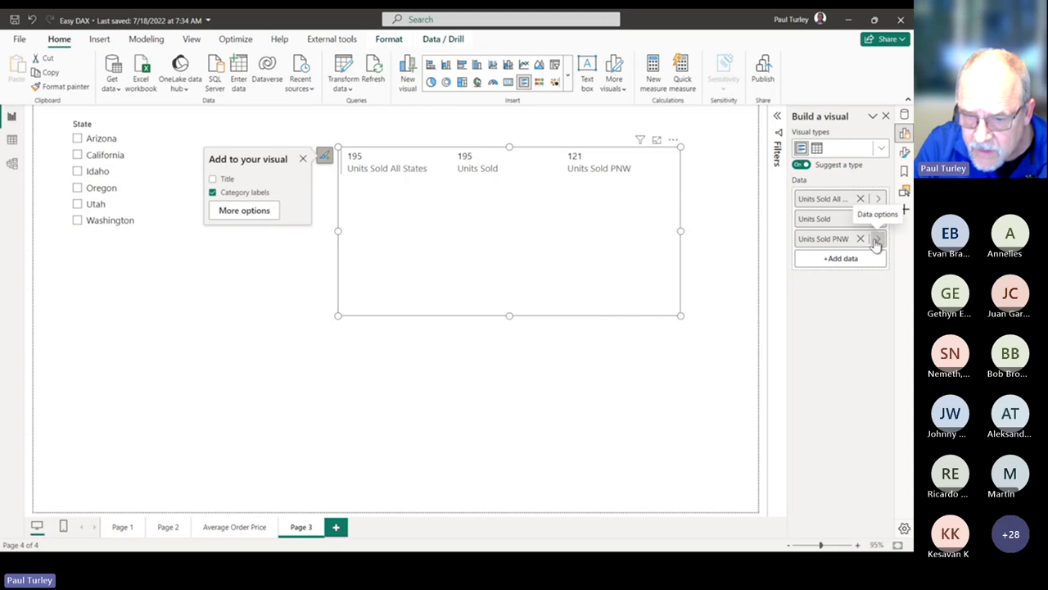
# - Remove and re-add Units Sold All States and Units Sold PNW so they follow Units Sold in the card visual, and deselect it
pyautogui.click(904, 115)
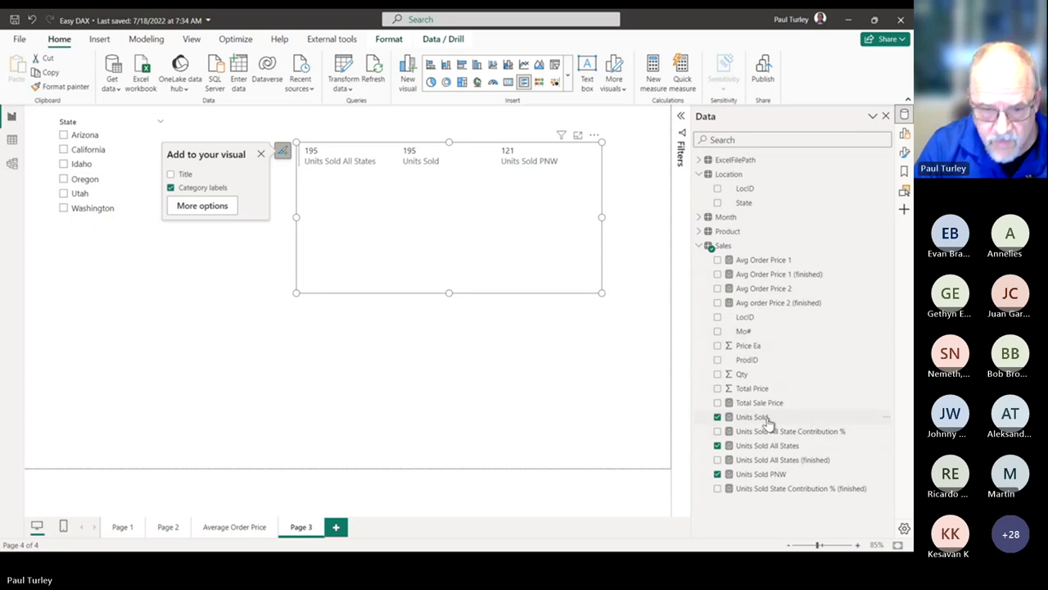
pyautogui.click(717, 445)
pyautogui.click(717, 473)
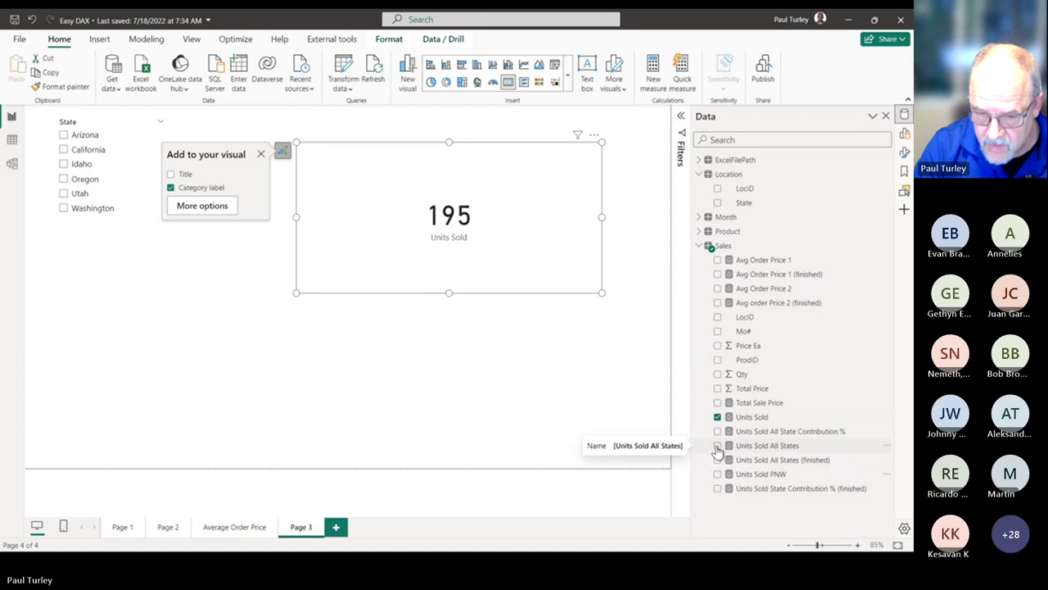
pyautogui.click(717, 446)
pyautogui.click(717, 473)
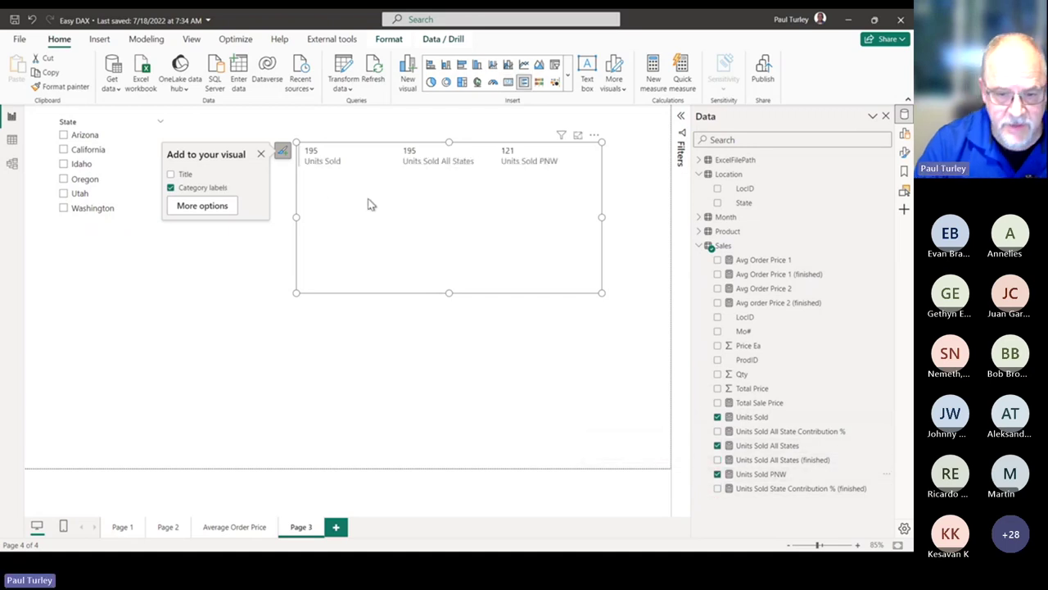
pyautogui.click(274, 351)
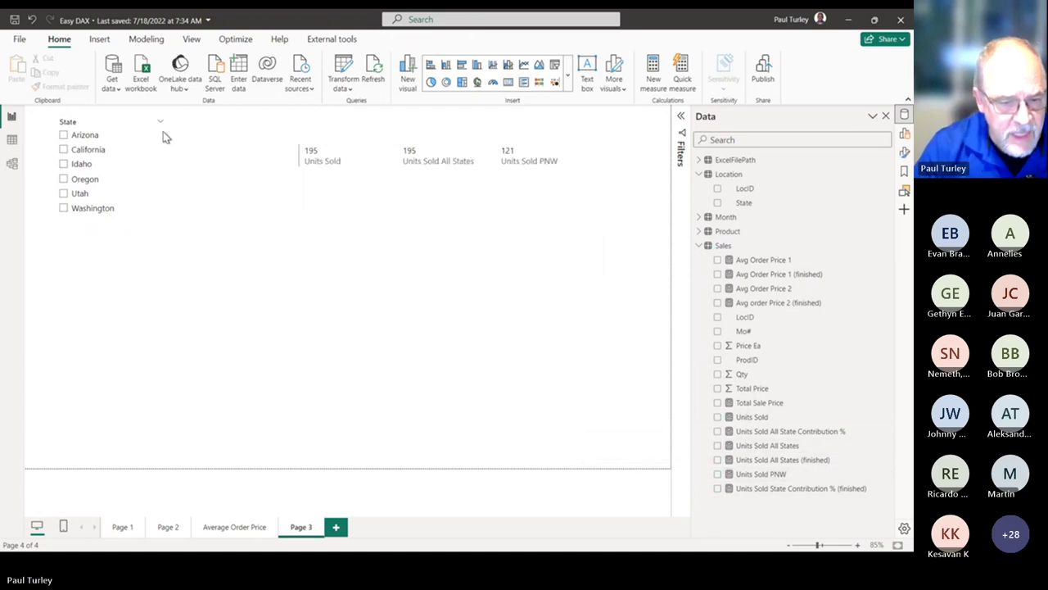
# - Filter the page by Arizona and by California, and highlight the ALL( Location[State] ) argument in the Units Sold All States formula
pyautogui.click(65, 138)
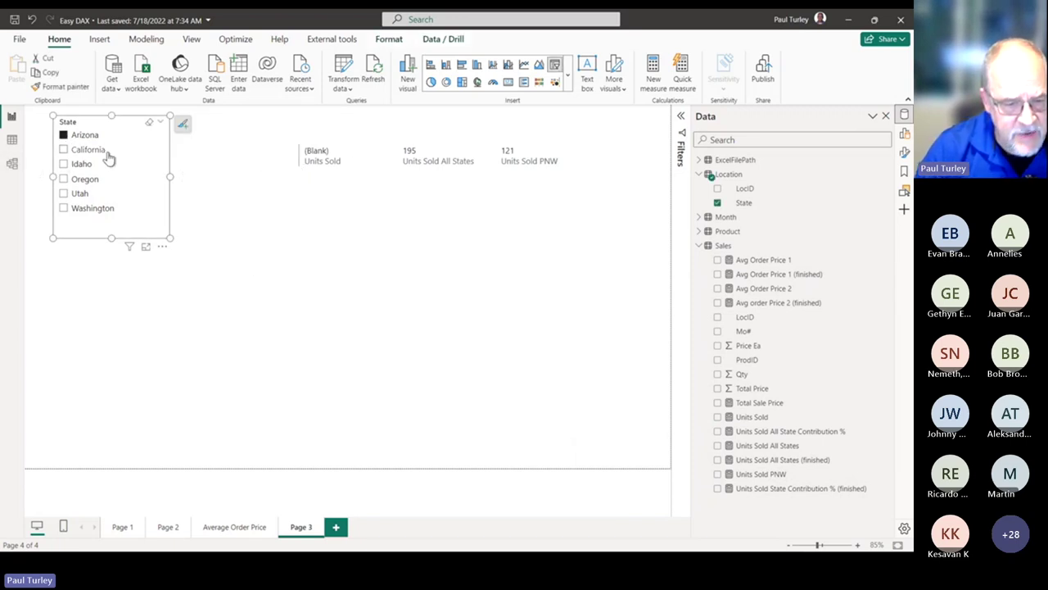
pyautogui.click(64, 149)
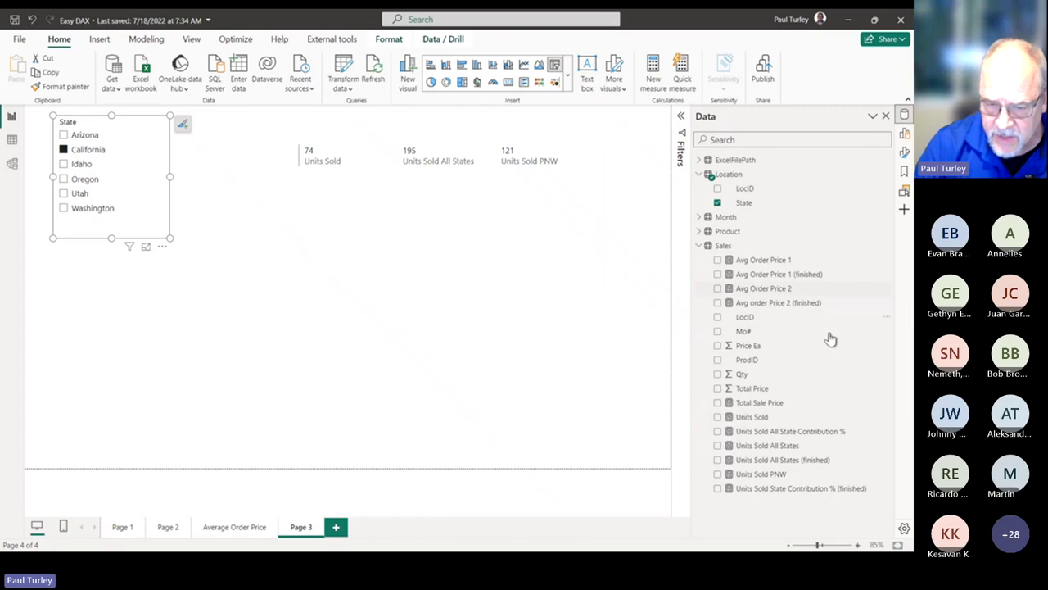
pyautogui.click(791, 445)
pyautogui.moveTo(116, 147); pyautogui.dragTo(205, 148)
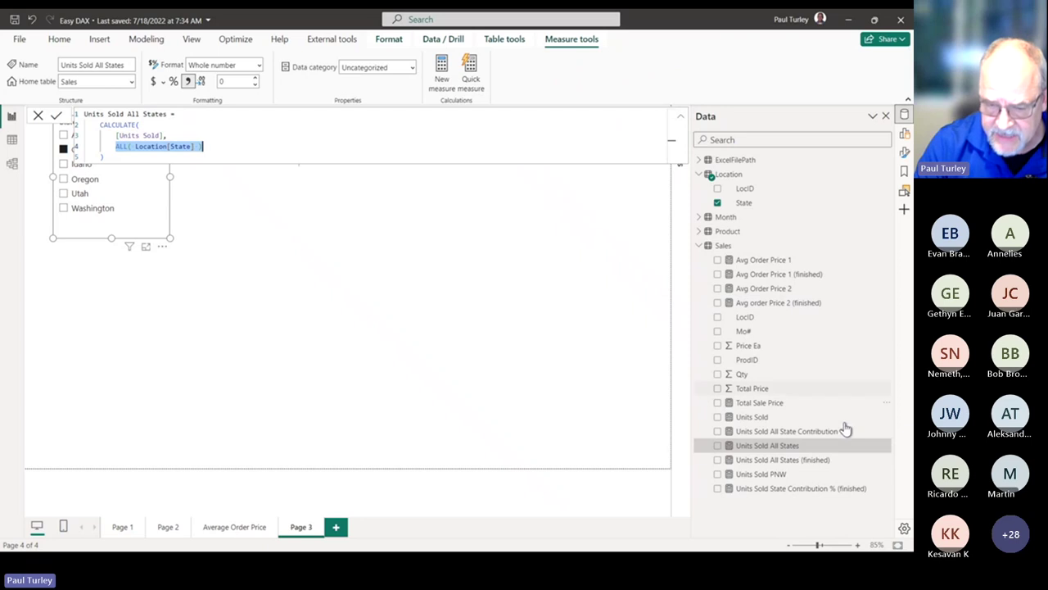
# - Review the Location[State] IN filter for Washington, Oregon and Idaho in the Units Sold PNW formula, and return to the report canvas
pyautogui.click(760, 475)
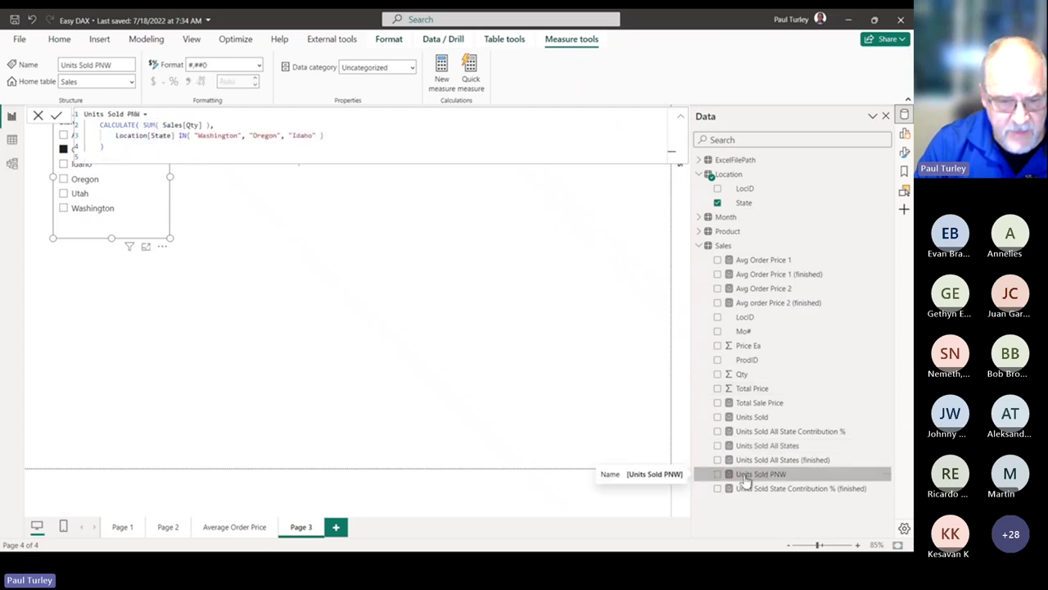
pyautogui.click(323, 133)
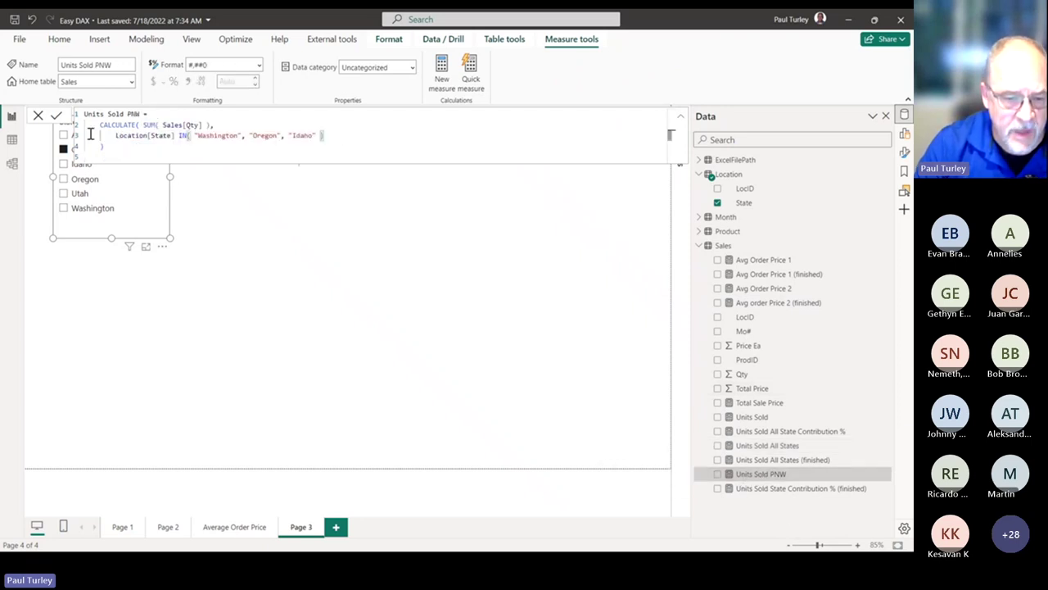
pyautogui.doubleClick(162, 135)
pyautogui.click(194, 137)
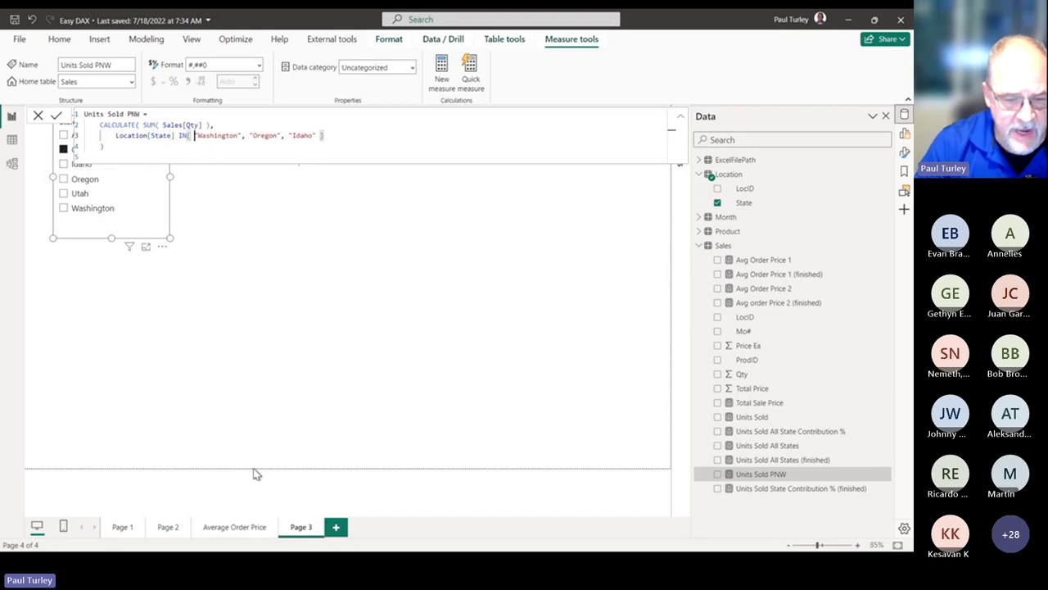
pyautogui.click(138, 297)
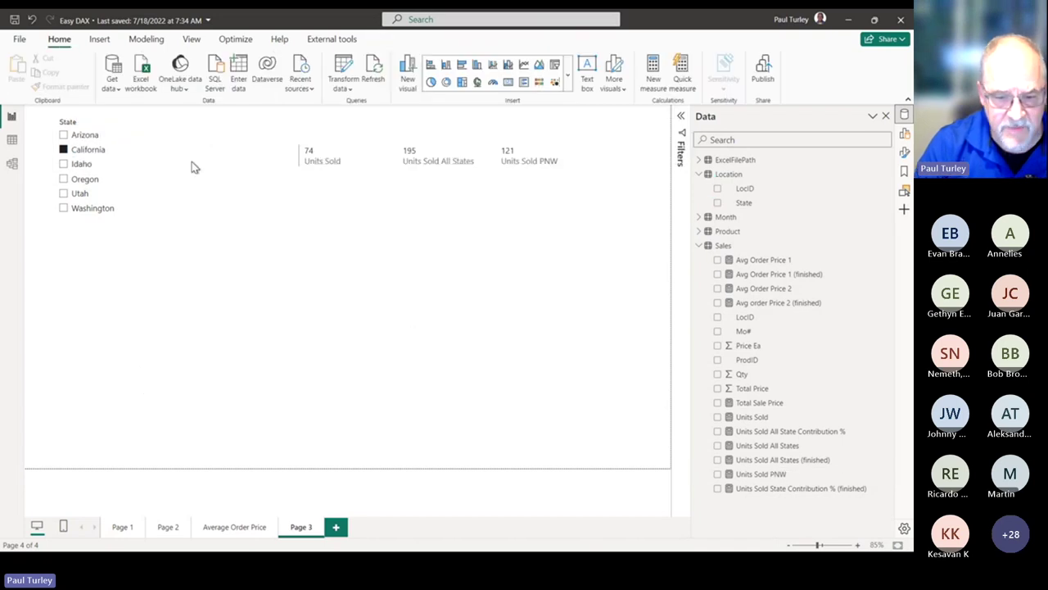
# - Compare the card's measures for Oregon, Washington and Idaho by selecting each state on its own in the slicer
pyautogui.click(65, 151)
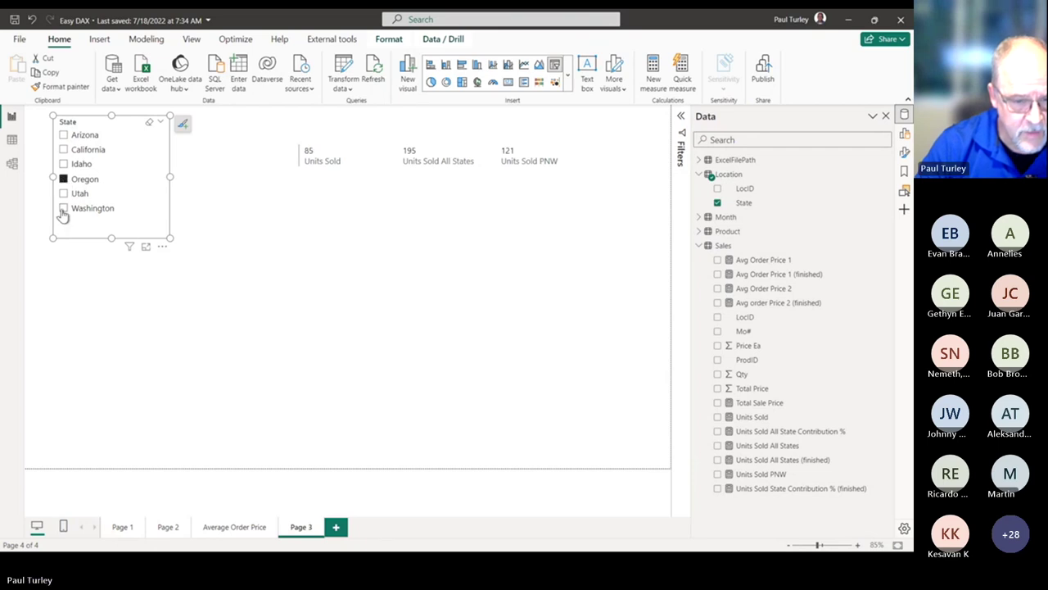
pyautogui.click(65, 210)
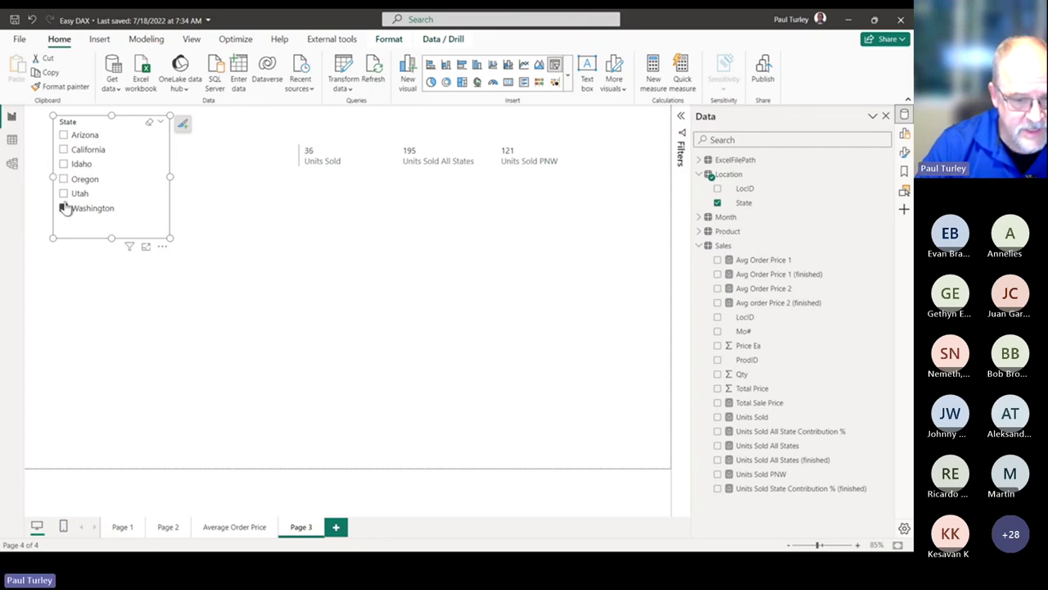
pyautogui.click(65, 165)
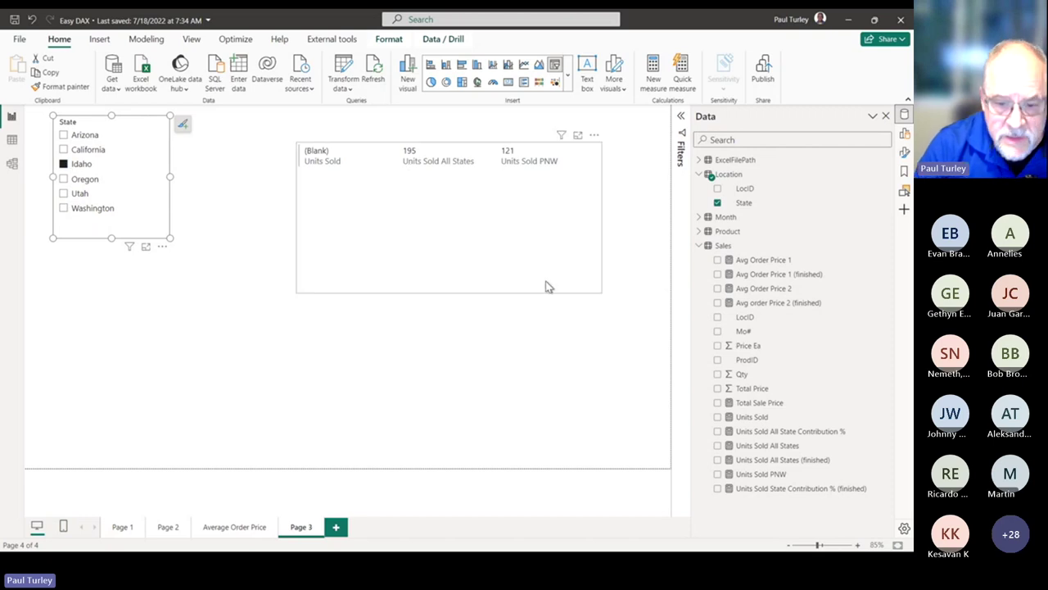
# - Add Washington, Oregon and California to the Idaho selection in the State slicer to compare the combined measures
pyautogui.keyDown('ctrl'); pyautogui.click(65, 209); pyautogui.keyUp('ctrl')
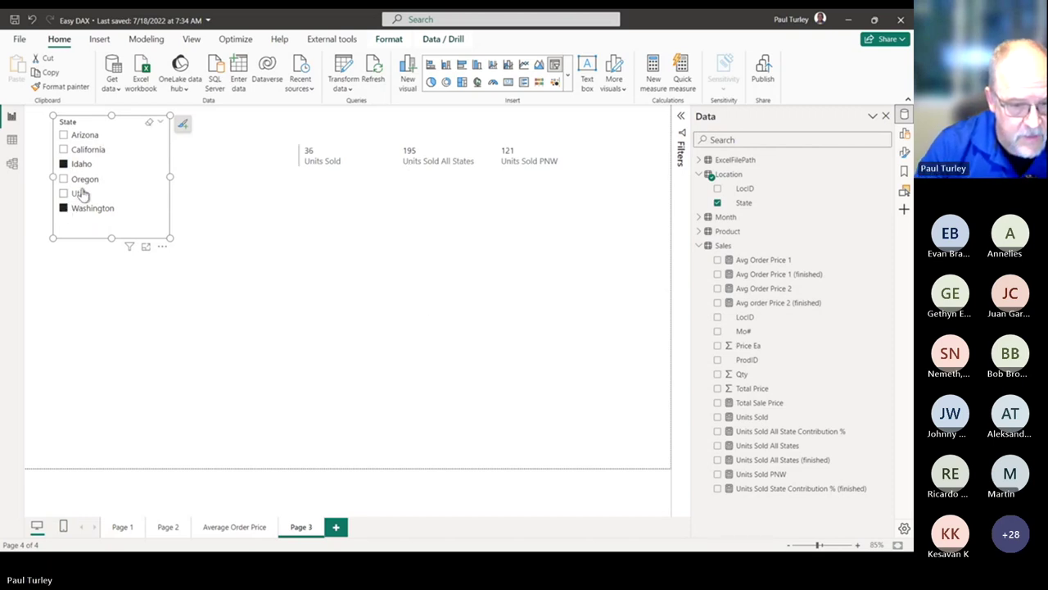
pyautogui.keyDown('ctrl'); pyautogui.click(65, 179); pyautogui.keyUp('ctrl')
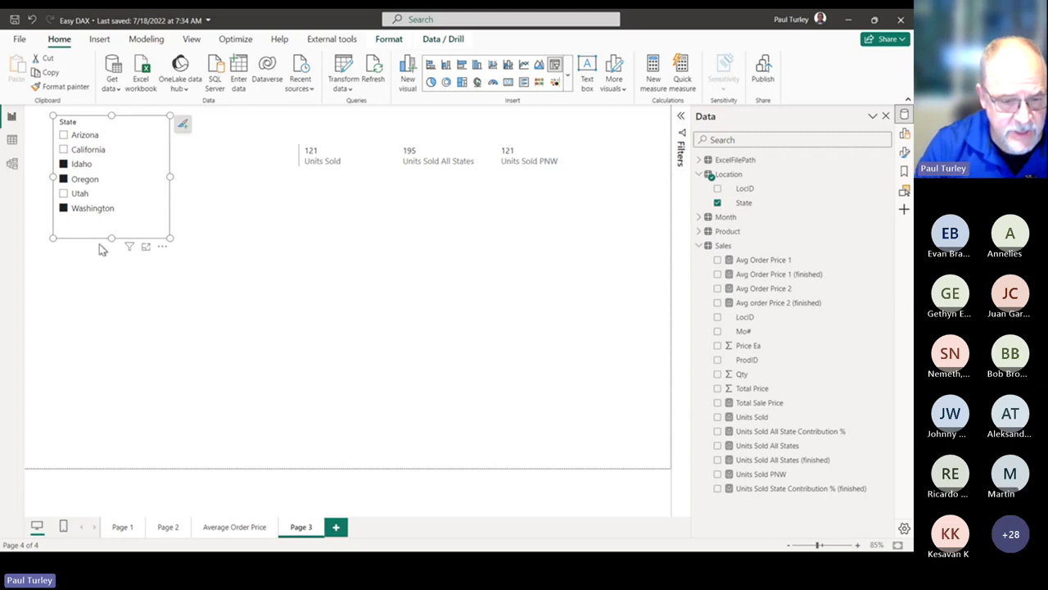
pyautogui.keyDown('ctrl'); pyautogui.click(64, 149); pyautogui.keyUp('ctrl')
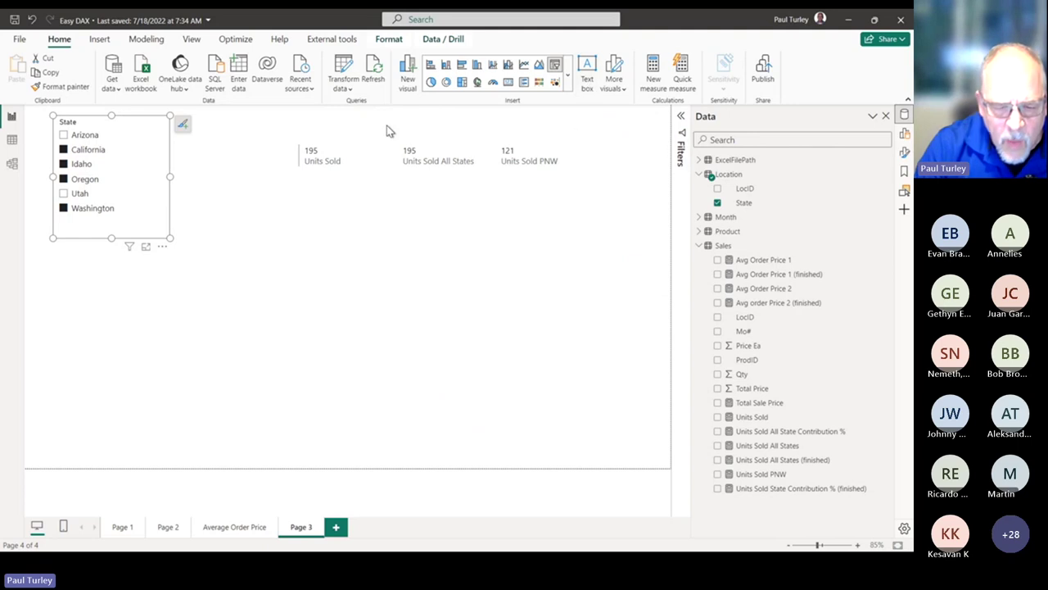
# - Shorten the multi-measure card visual so it fits its single row of values
pyautogui.click(489, 267)
pyautogui.moveTo(450, 288); pyautogui.dragTo(452, 194)
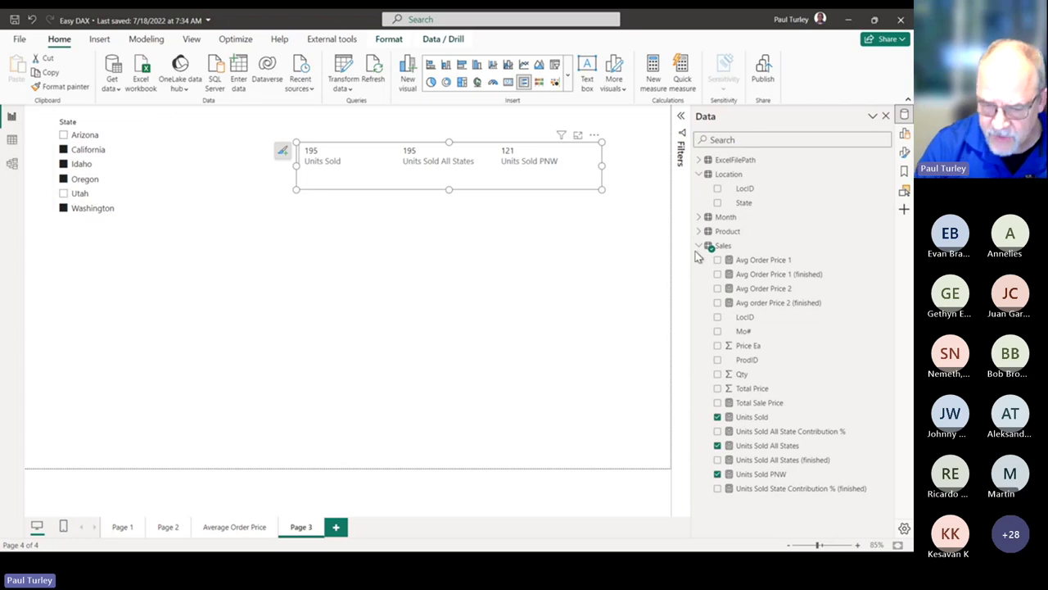
# - Review the Units Sold All State Contribution % formula, highlighting the [Units Sold All States] and [Units Sold] arguments of DIVIDE
pyautogui.click(819, 431)
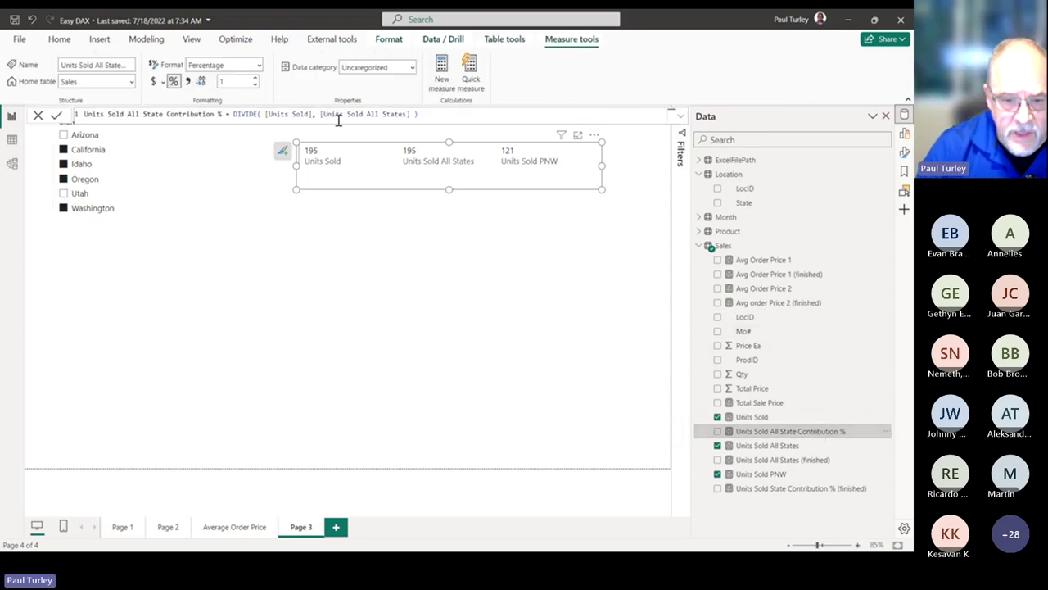
pyautogui.moveTo(320, 114); pyautogui.dragTo(400, 114)
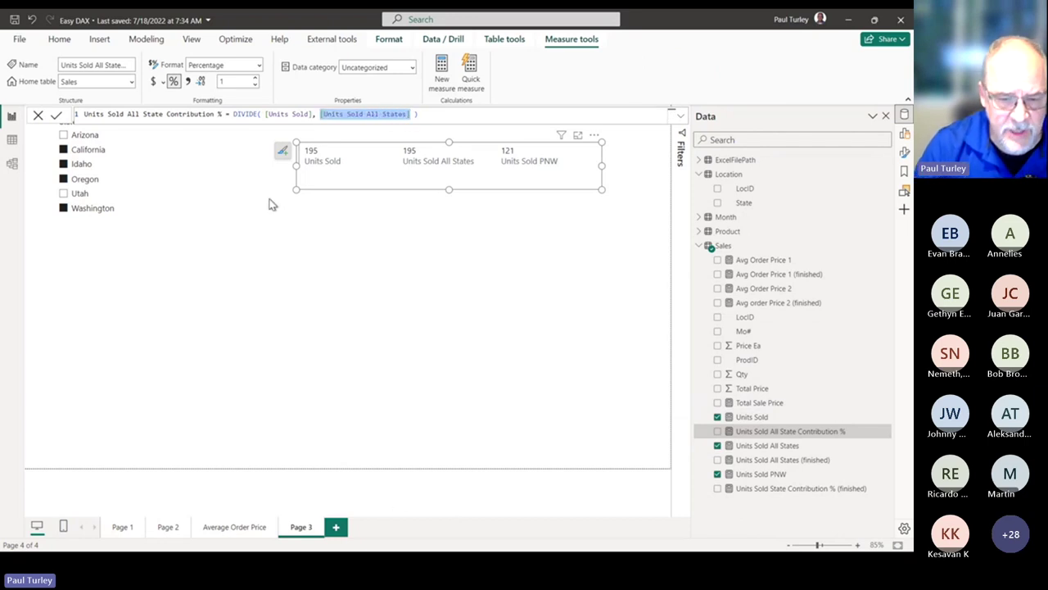
pyautogui.moveTo(266, 113); pyautogui.dragTo(305, 114)
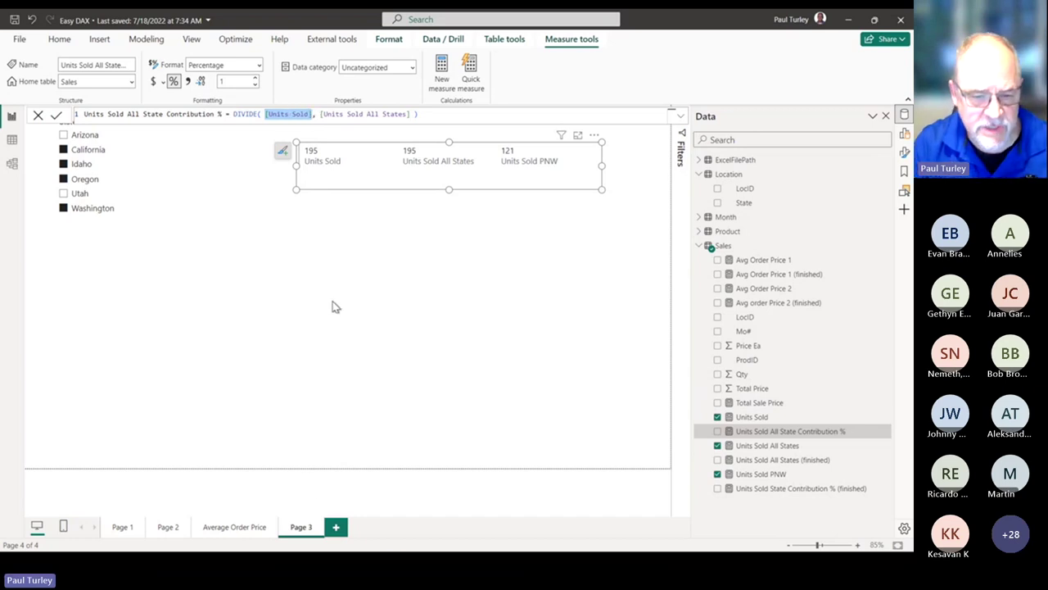
pyautogui.click(426, 113)
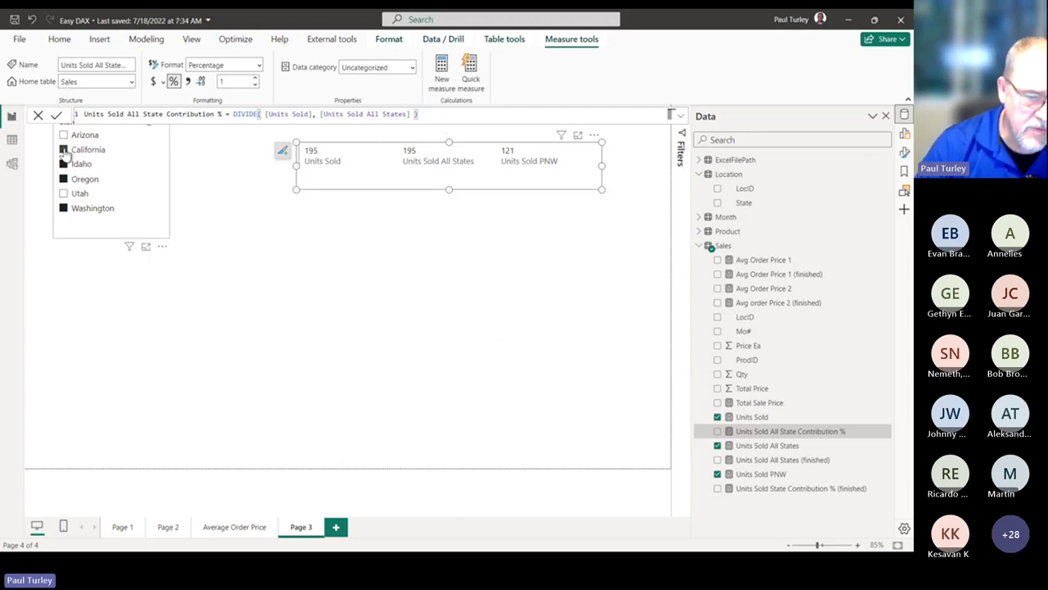
# - Clear the State slicer selection and add a card for Units Sold All State Contribution % below the existing card visual
pyautogui.click(64, 178)
pyautogui.click(65, 210)
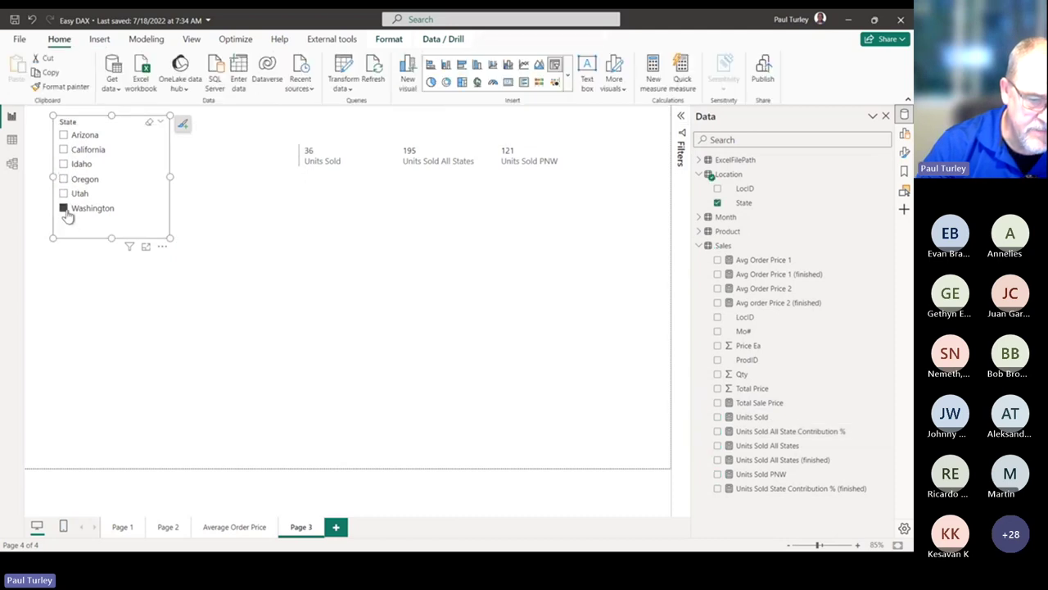
pyautogui.click(65, 209)
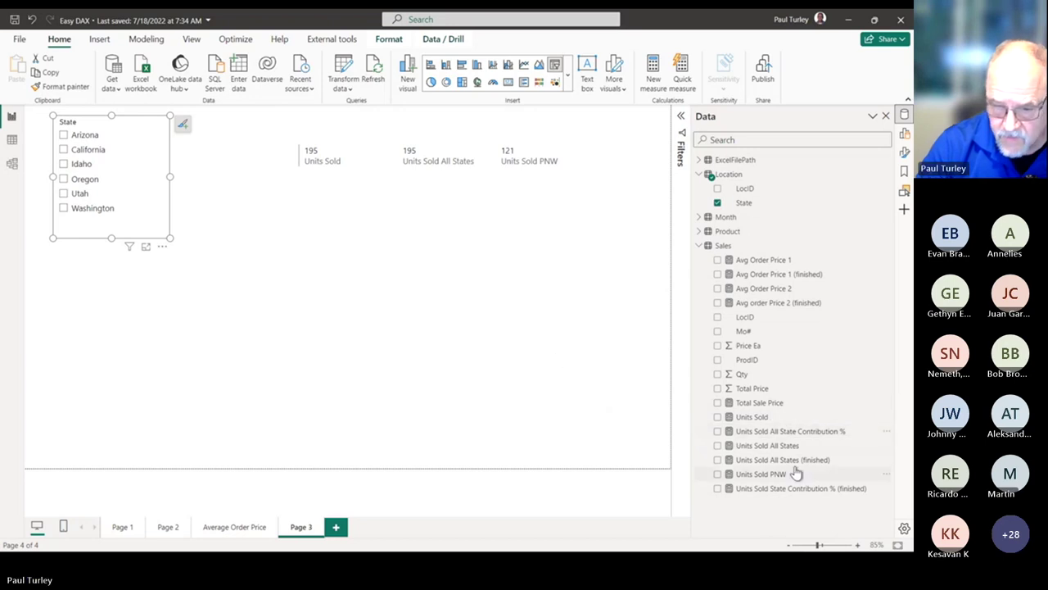
pyautogui.moveTo(776, 434); pyautogui.dragTo(398, 274)
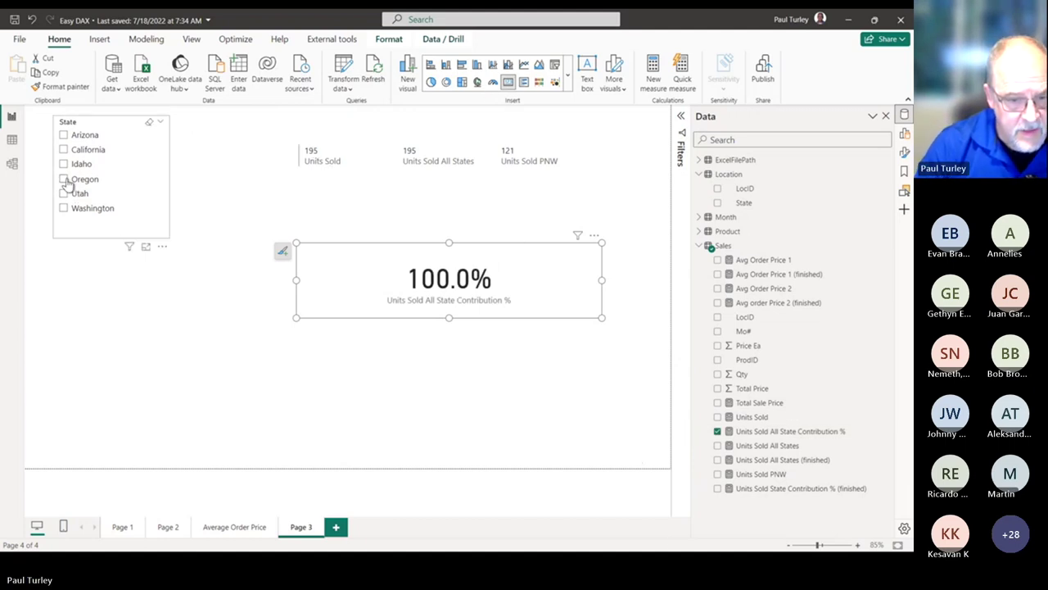
# - Filter the page to Washington and add Oregon to the State slicer selection
pyautogui.click(64, 211)
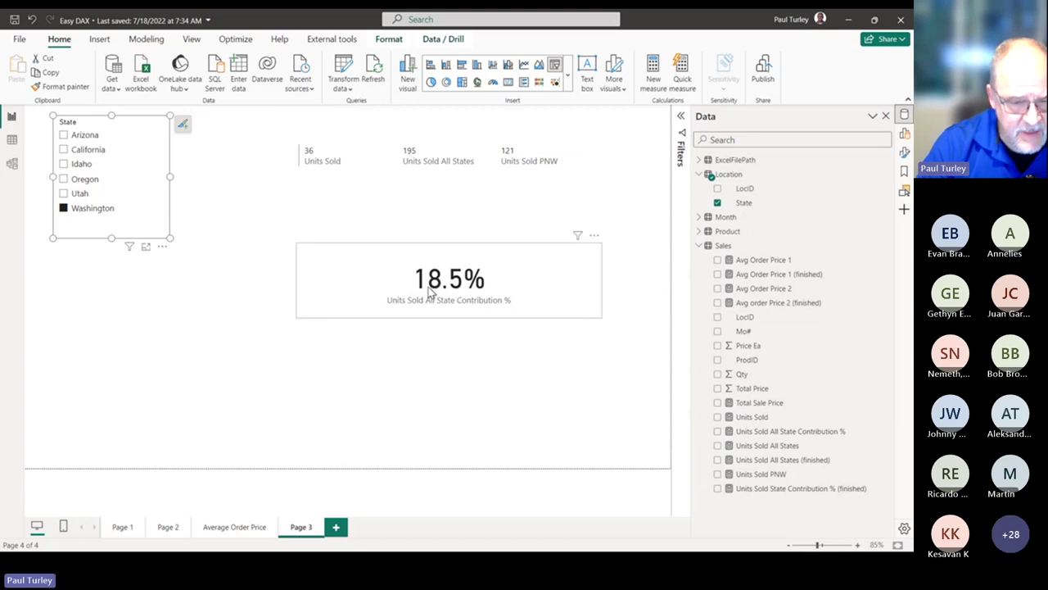
pyautogui.click(63, 179)
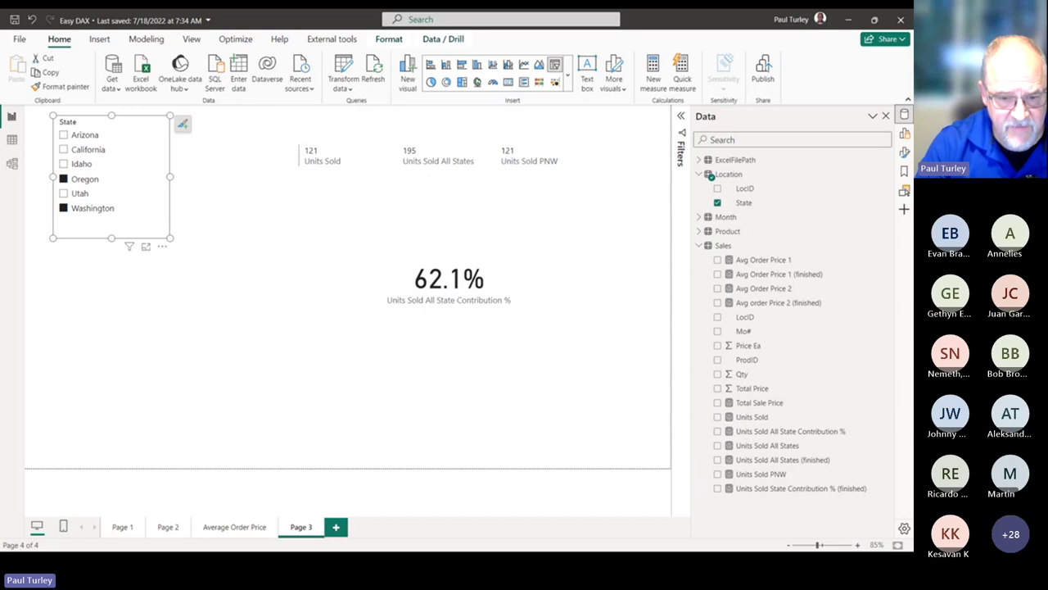
# - Switch to the slideshow and advance past Basic Measure Pattern and Complex Models to the Same Thing... Larger Scale slide
pyautogui.hotkey('alt', 'Tab')
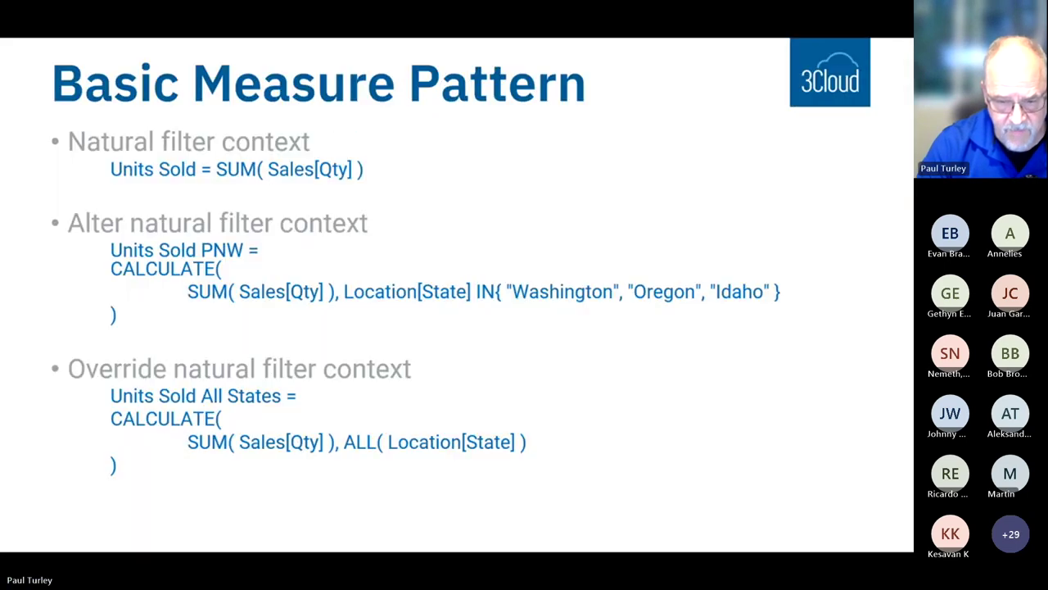
pyautogui.click(667, 417)
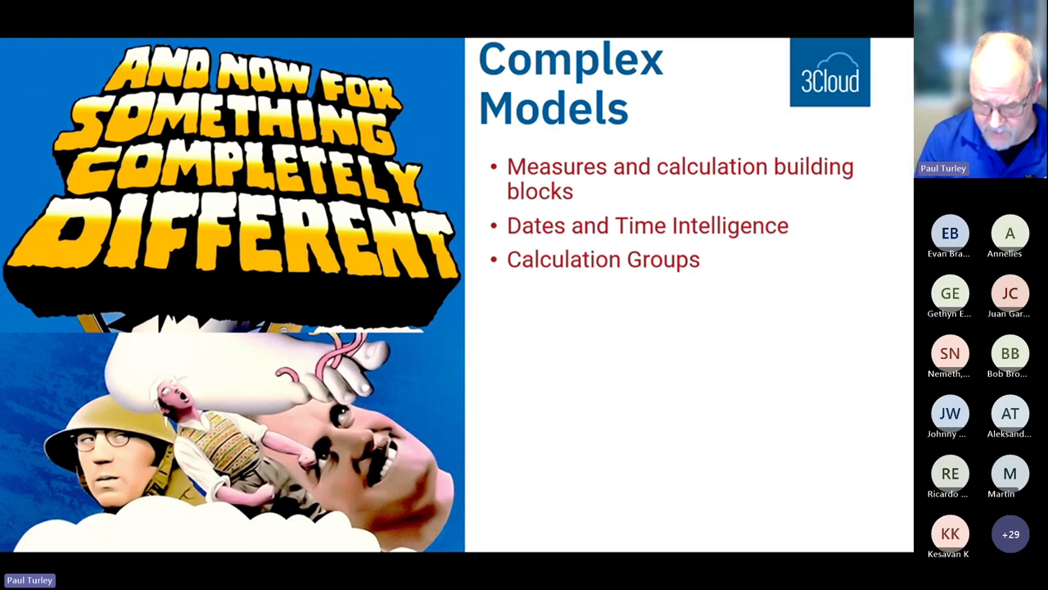
pyautogui.press('Right')
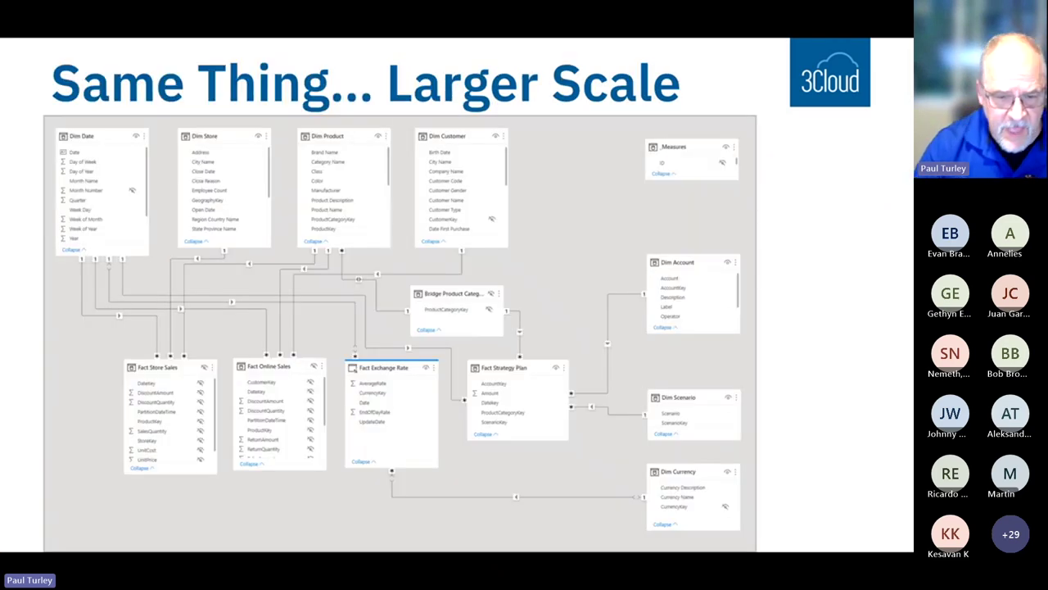
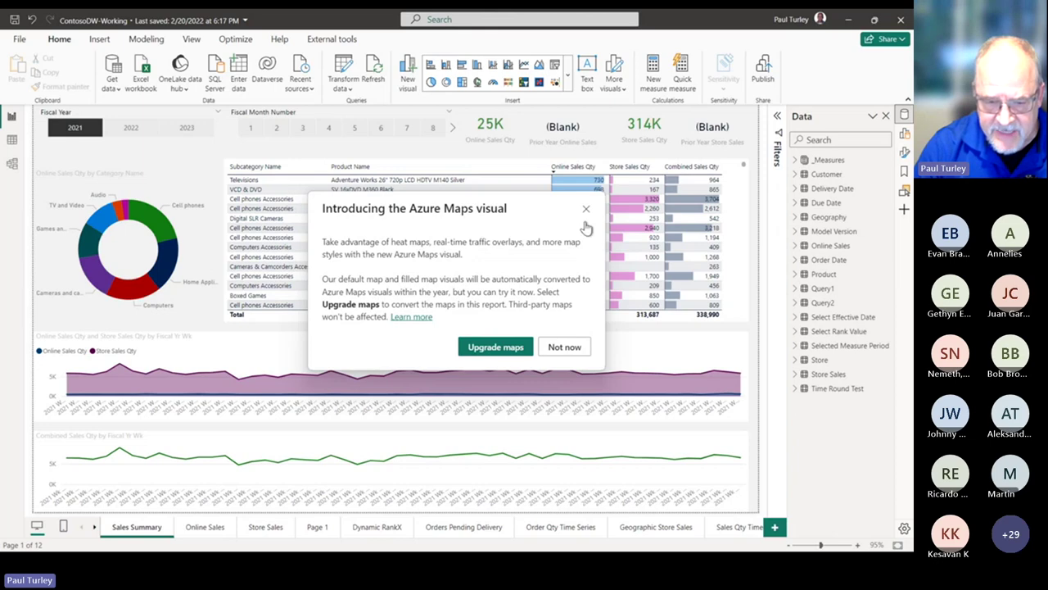
# - Decline the Azure Maps upgrade in the ContosoDW-Working report, expand the _Measures table and widen the Data pane to show full measure names
pyautogui.click(563, 347)
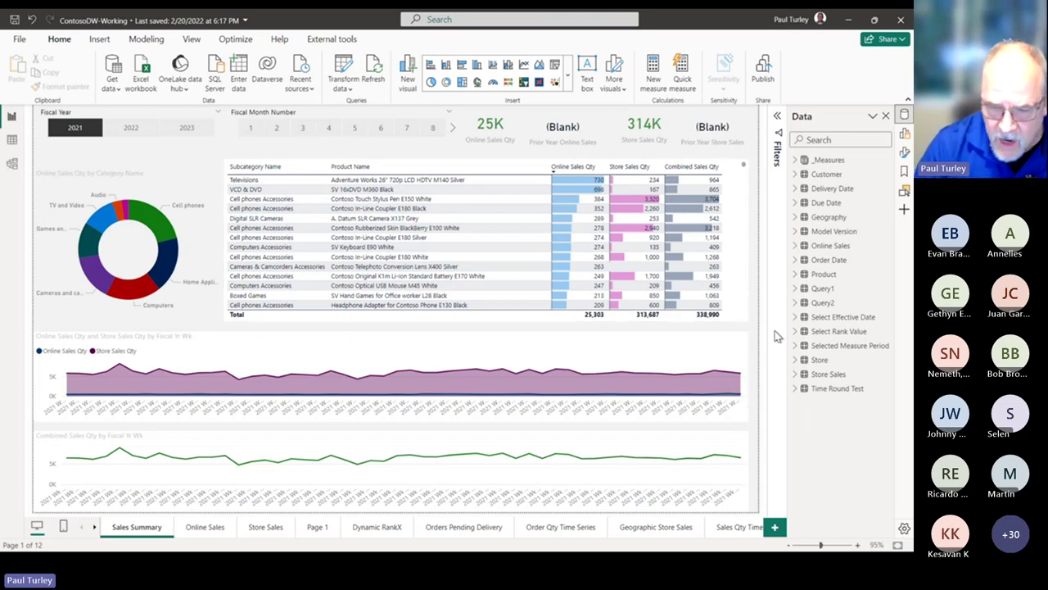
pyautogui.click(794, 160)
pyautogui.moveTo(782, 198); pyautogui.dragTo(709, 207)
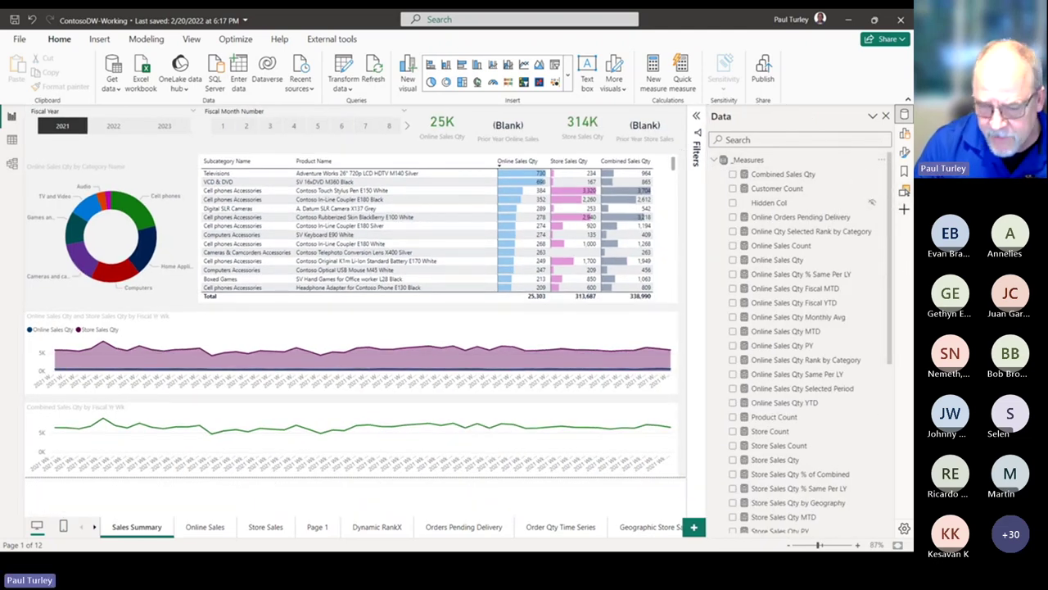
# - Open the Online Sales Qty MTD formula, magnify it, and underline the [Online Sales Qty] measure and the TOTALMTD function
pyautogui.click(787, 331)
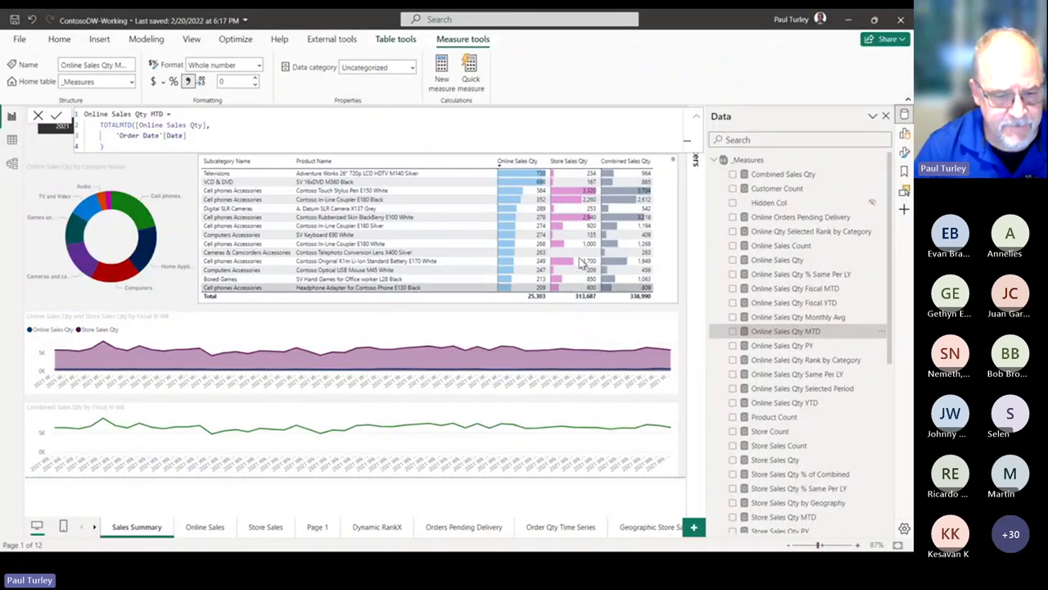
pyautogui.click(118, 146)
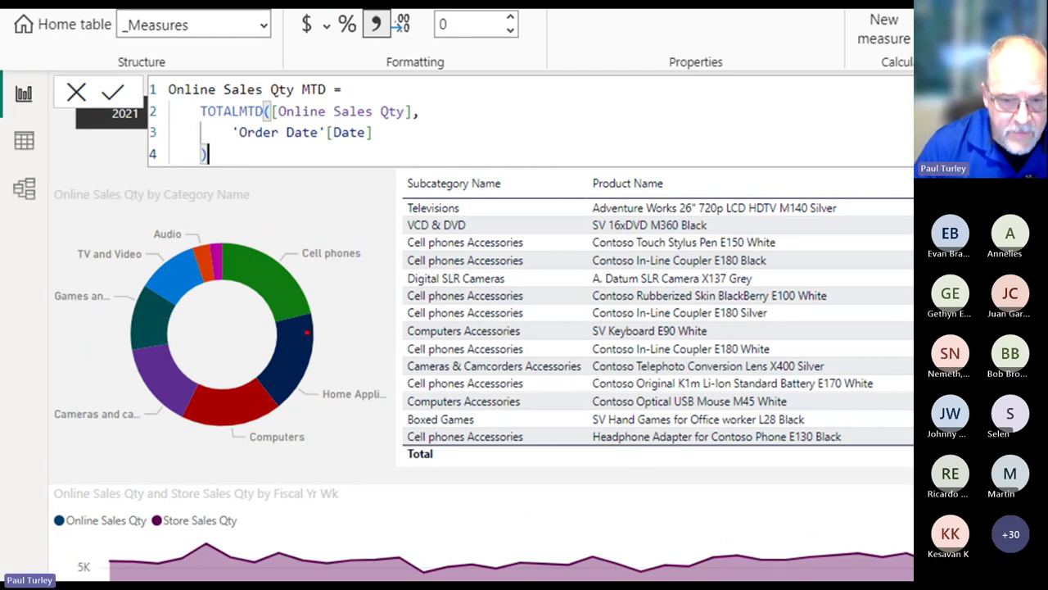
pyautogui.moveTo(278, 120); pyautogui.dragTo(415, 127)
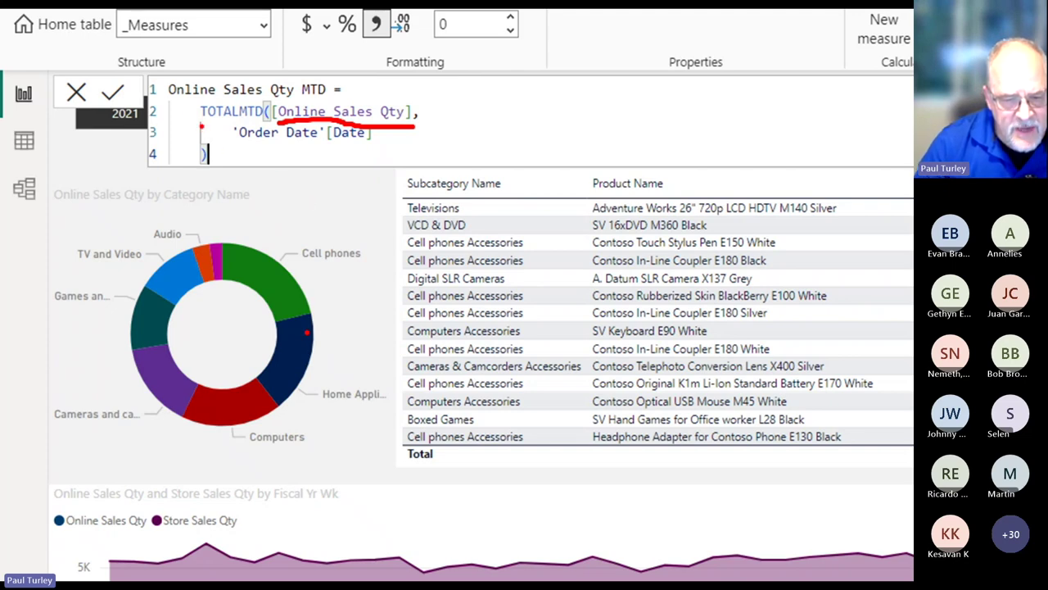
pyautogui.moveTo(199, 121); pyautogui.dragTo(277, 122)
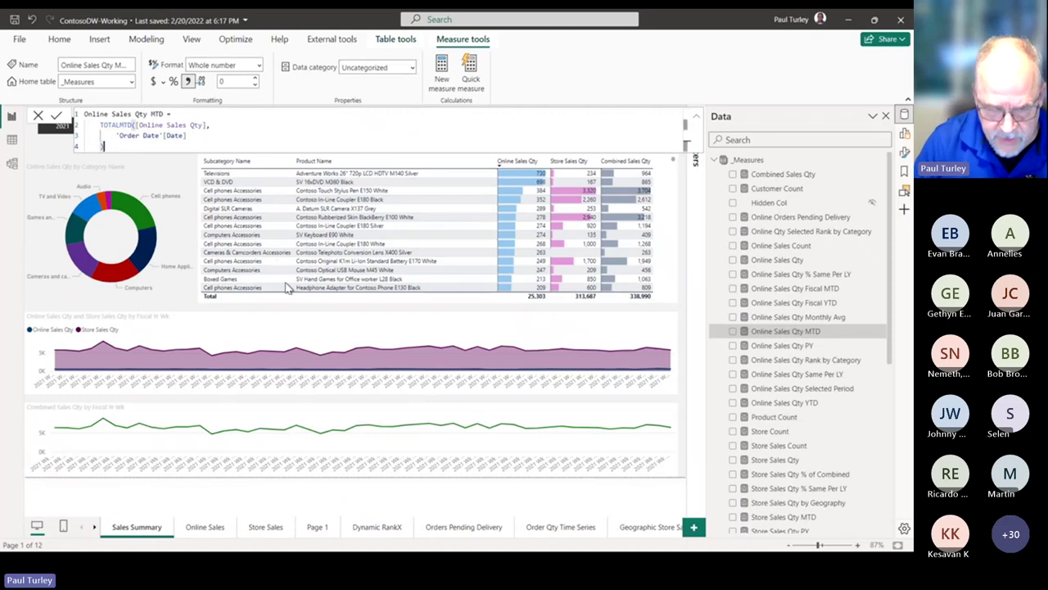
# - Add six blank pages at the end of the report and collapse the _Measures table
pyautogui.click(692, 527)
pyautogui.click(692, 527)
pyautogui.click(693, 527)
pyautogui.click(692, 528)
pyautogui.click(693, 527)
pyautogui.click(693, 527)
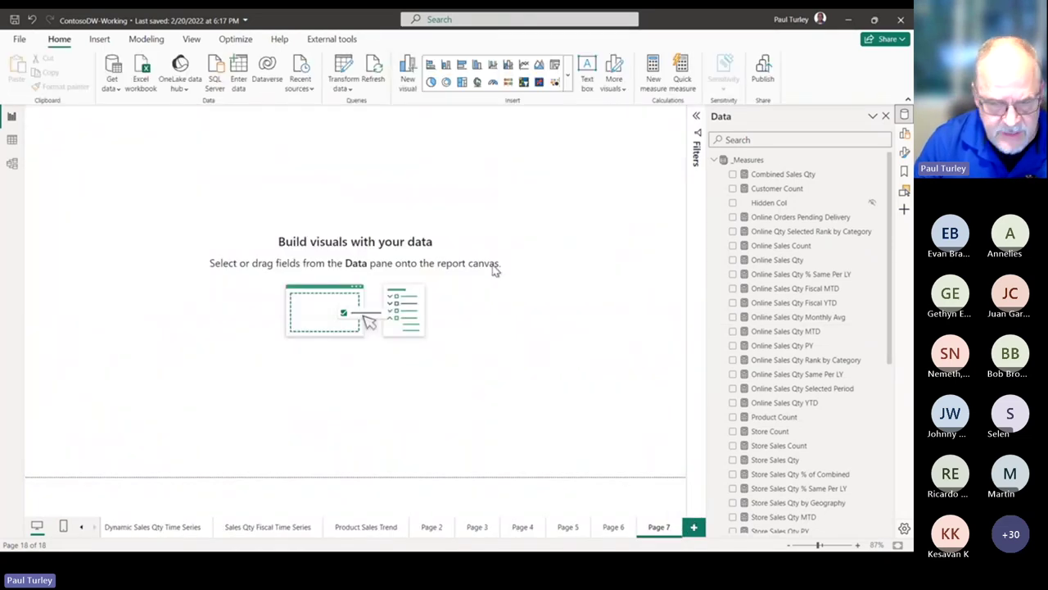
pyautogui.click(713, 160)
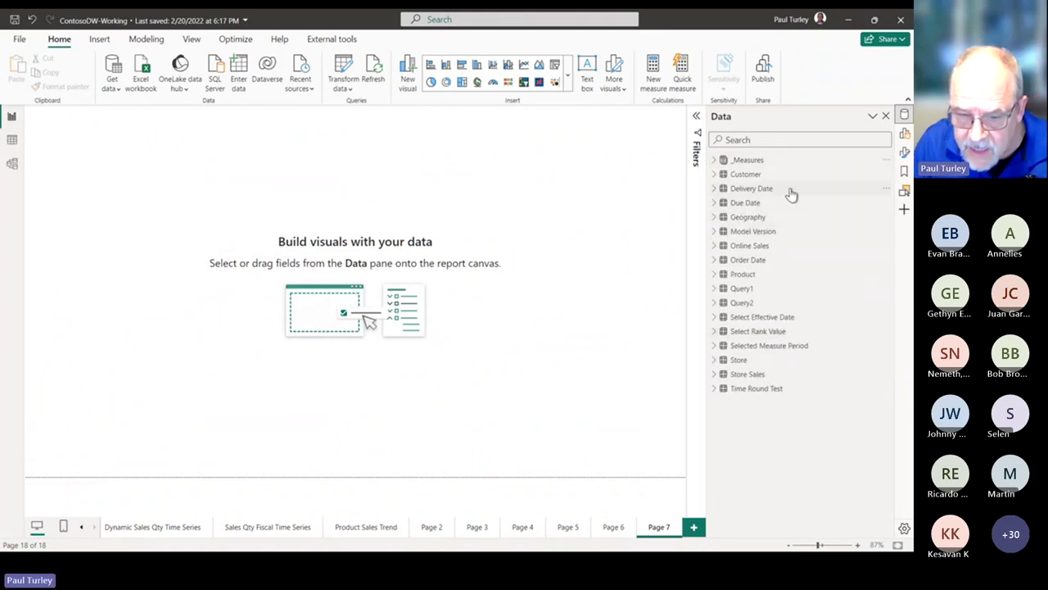
# - Create a table of the Order Date table's Date field on Page 7, make it narrower and taller, and move it to the page's left edge
pyautogui.click(724, 260)
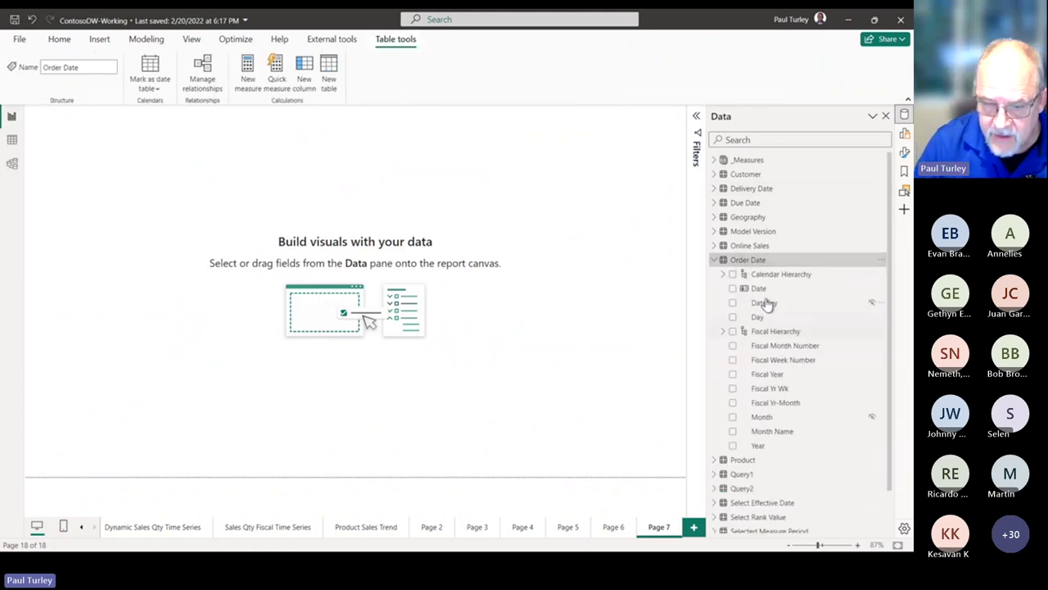
pyautogui.moveTo(764, 293); pyautogui.dragTo(286, 231)
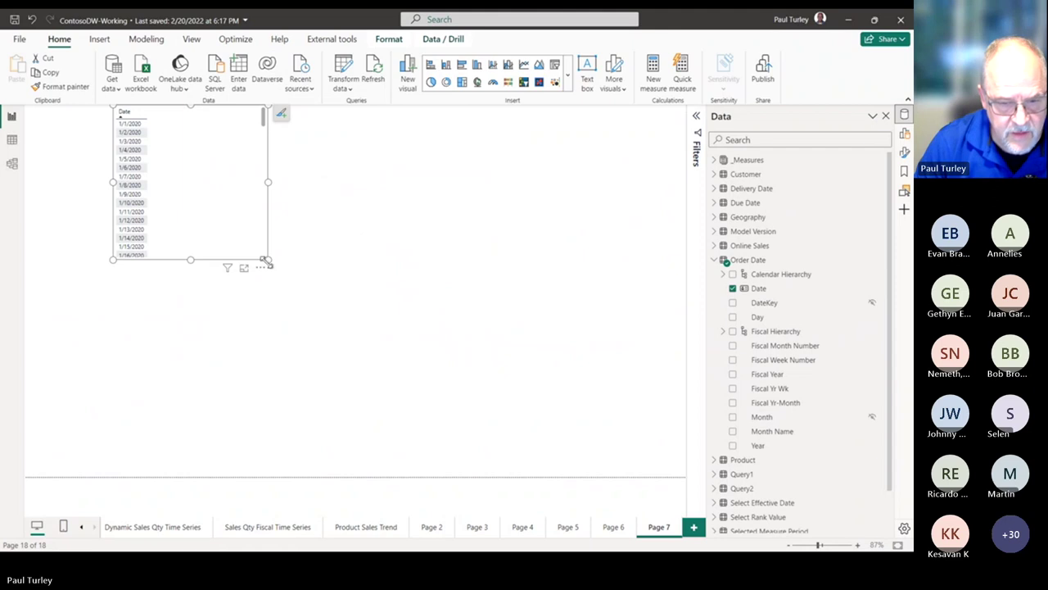
pyautogui.moveTo(264, 261); pyautogui.dragTo(215, 435)
pyautogui.moveTo(188, 289); pyautogui.dragTo(128, 304)
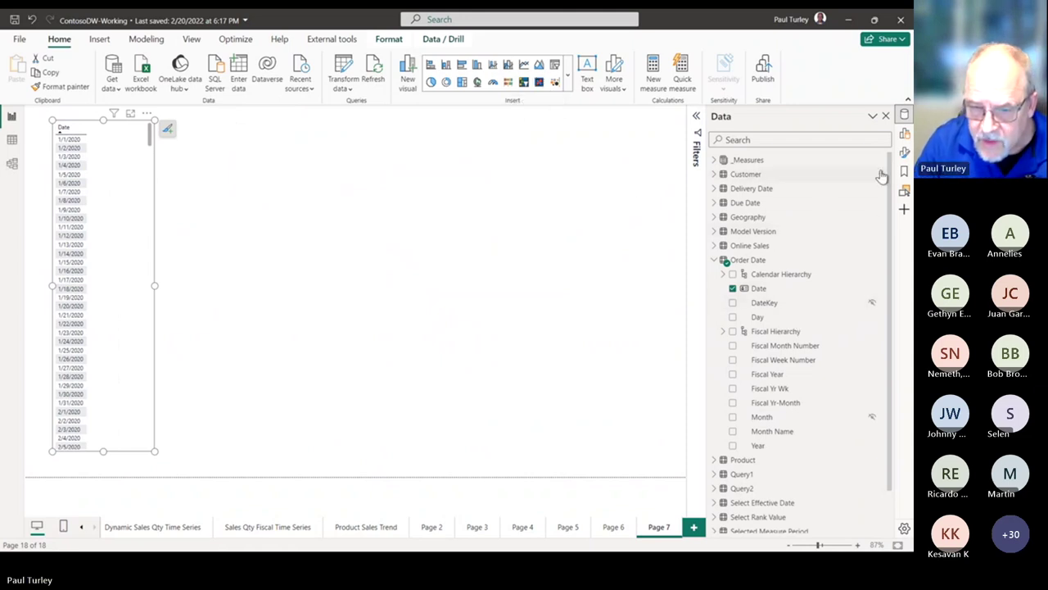
# - Add the Online Sales Qty measure to the date visual, convert it back to a table, and add the Online Sales Qty MTD measure
pyautogui.click(715, 161)
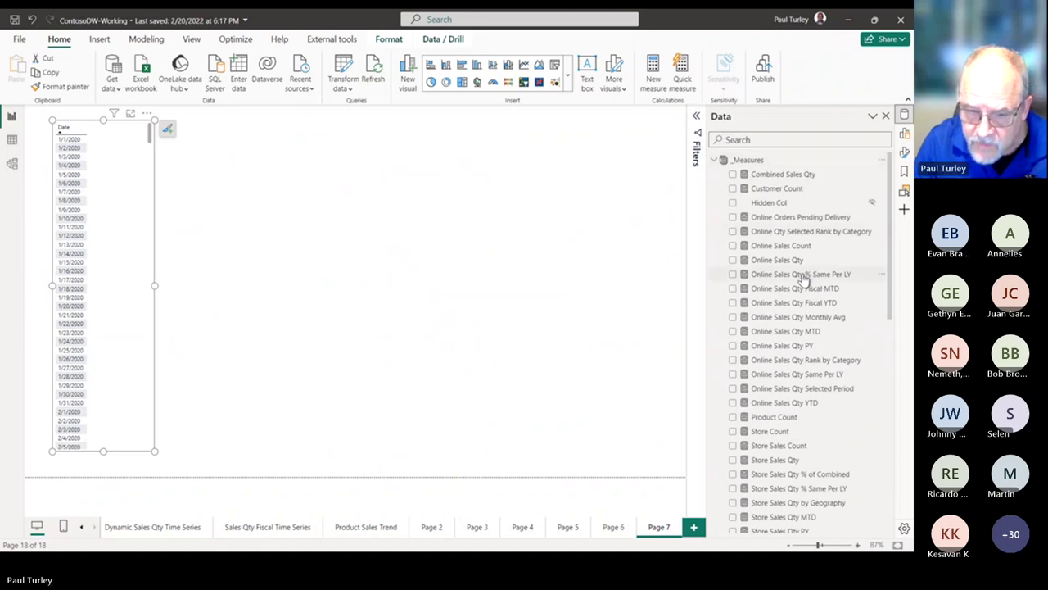
pyautogui.moveTo(798, 267); pyautogui.dragTo(347, 293)
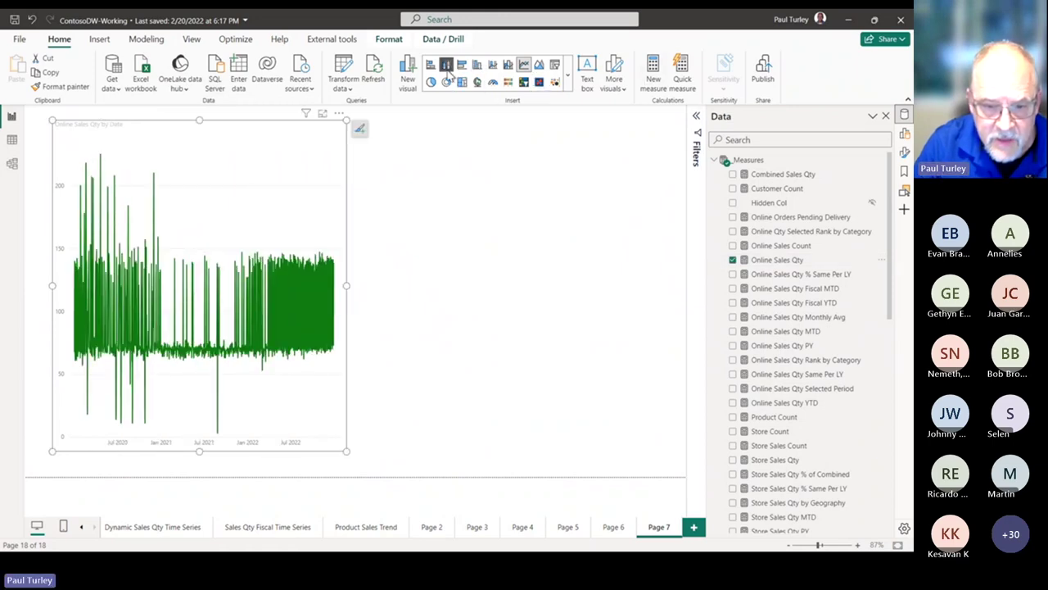
pyautogui.click(566, 82)
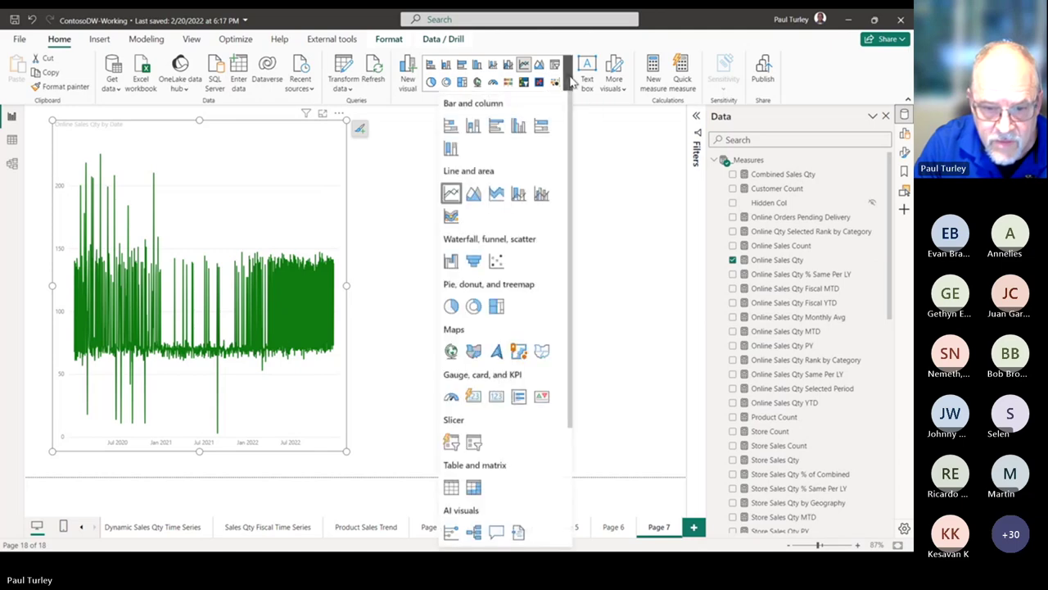
pyautogui.click(451, 489)
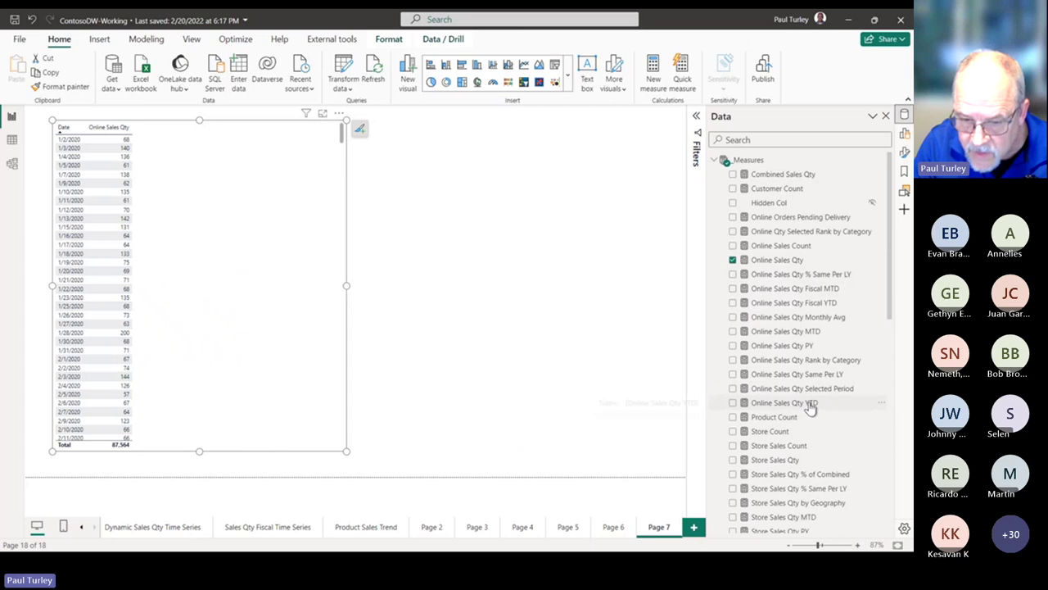
pyautogui.moveTo(809, 338); pyautogui.dragTo(496, 286)
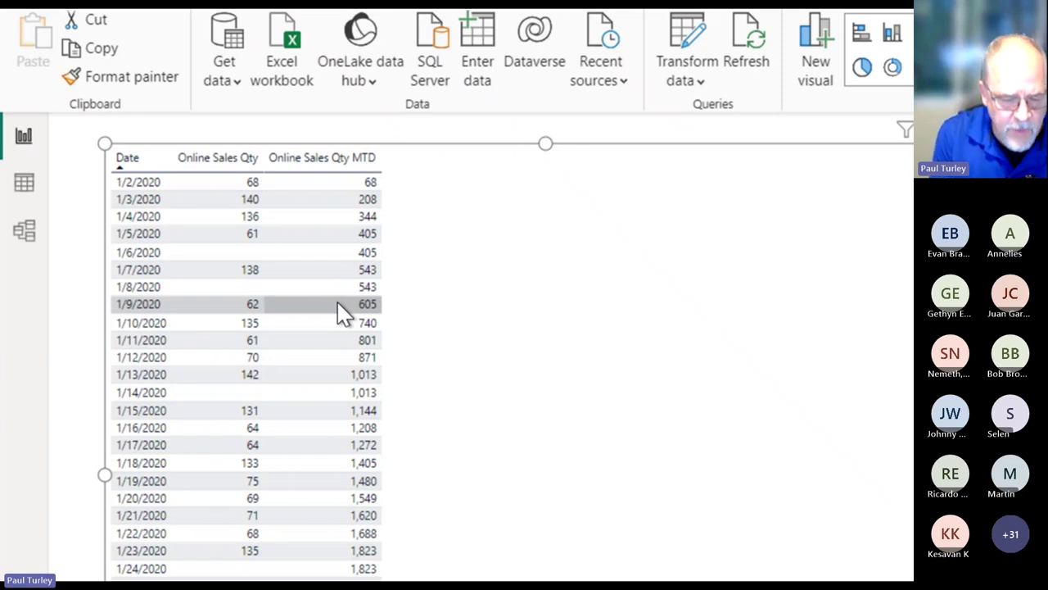
# - Examine the magnified table around the January-to-February change and highlight the 1/31/2020 row to compare daily and month-to-date quantities
pyautogui.scroll(-5, 339, 352)
pyautogui.hotkey('ctrl', 'F1')
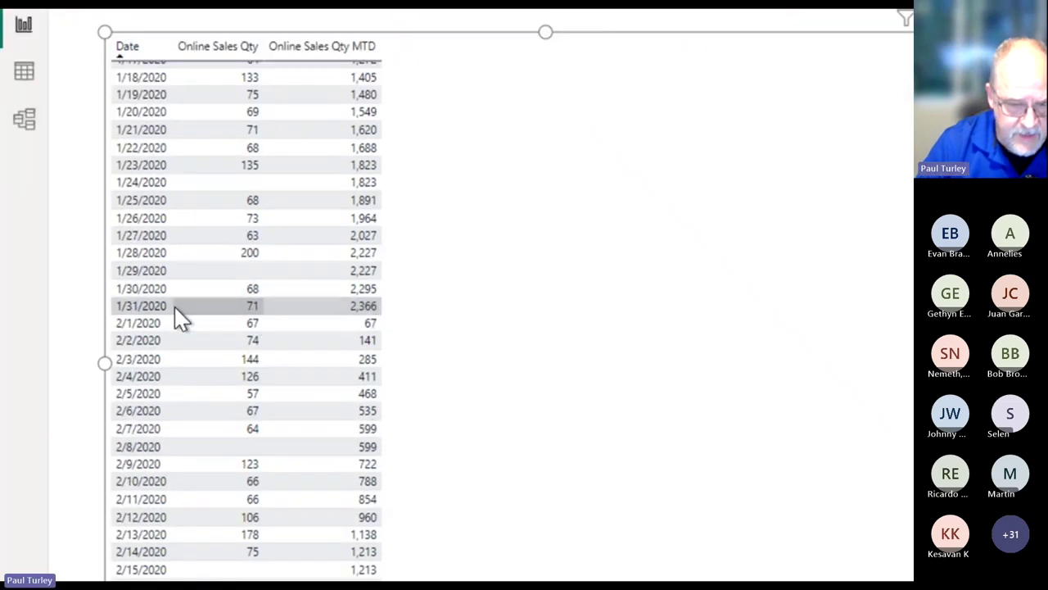
pyautogui.click(141, 307)
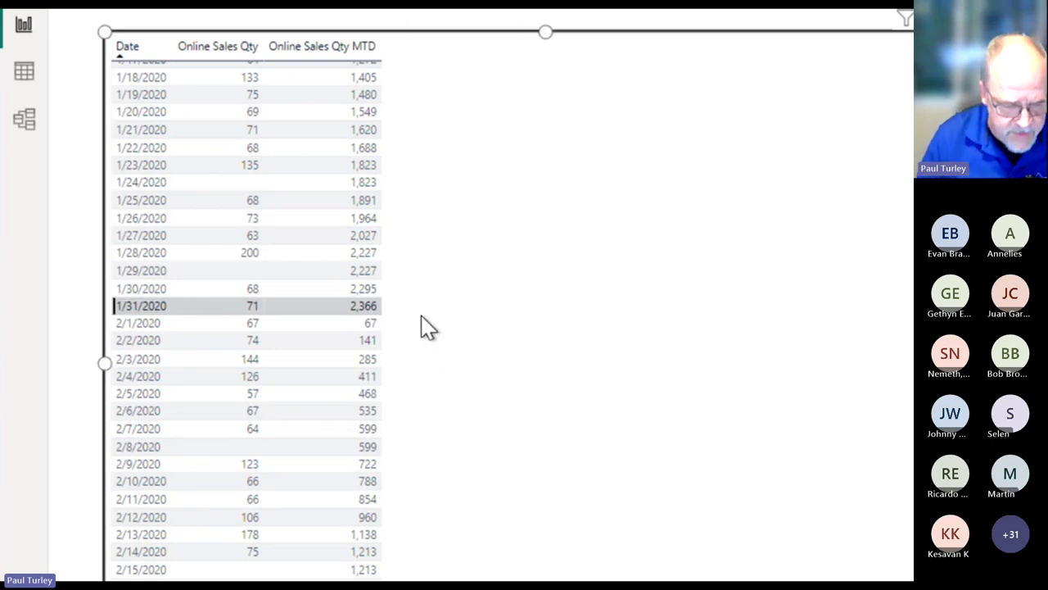
pyautogui.hotkey('alt', 'Tab')
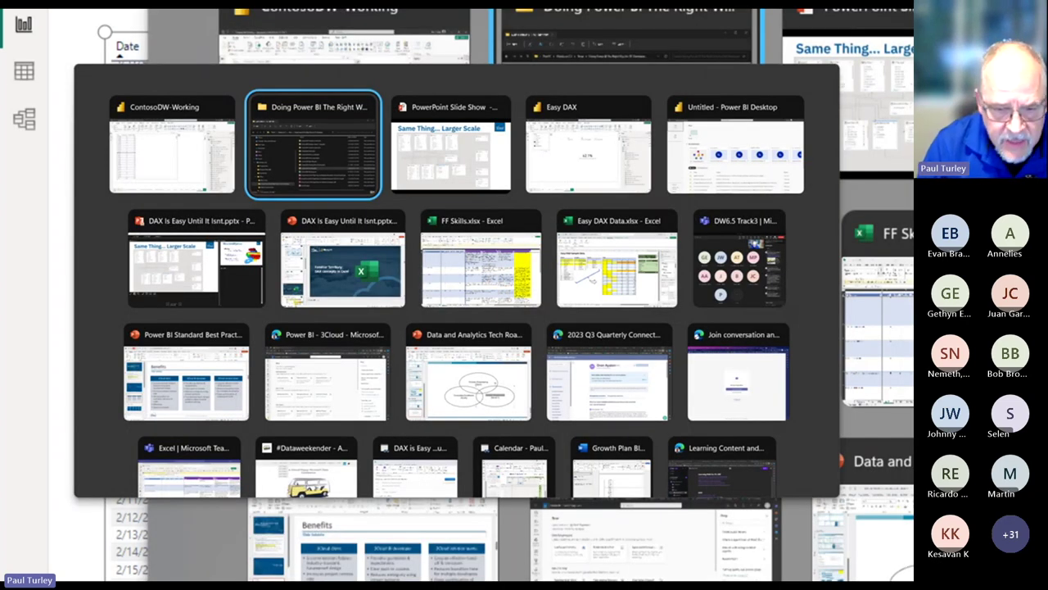
pyautogui.hotkey('alt', 'shift', 'Tab')
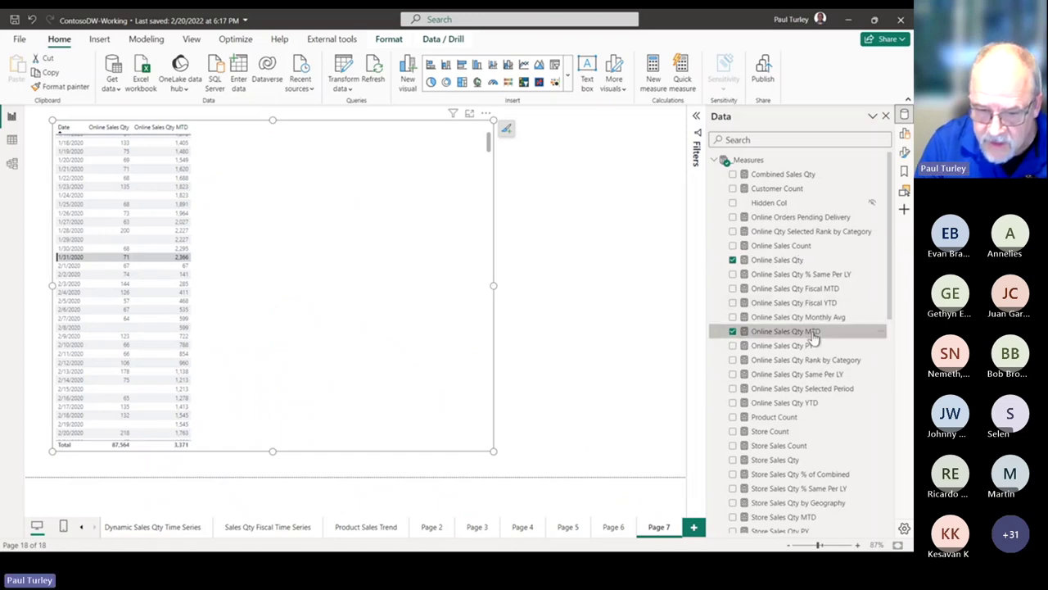
# - Open the Online Sales Qty MTD formula and highlight its TOTALMTD expression and the 'Order Date'[Date] argument
pyautogui.click(813, 338)
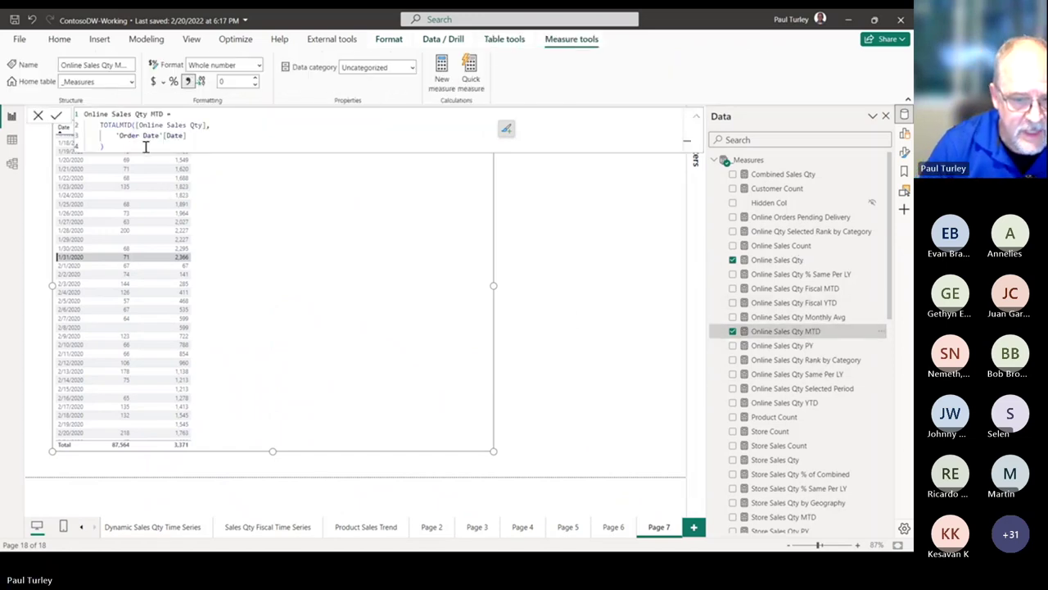
pyautogui.moveTo(100, 124); pyautogui.dragTo(211, 127)
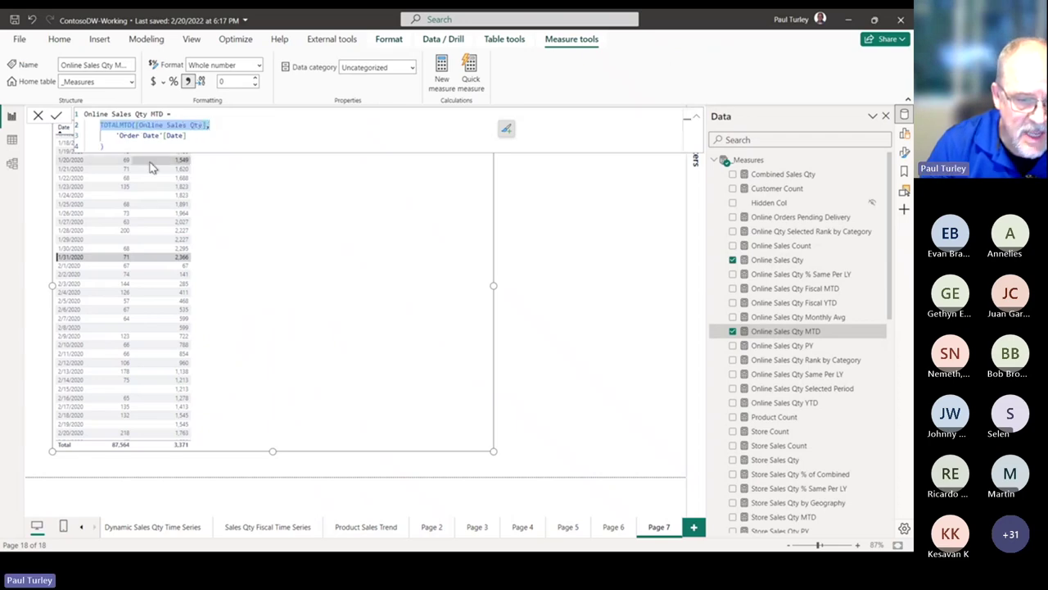
pyautogui.click(116, 135)
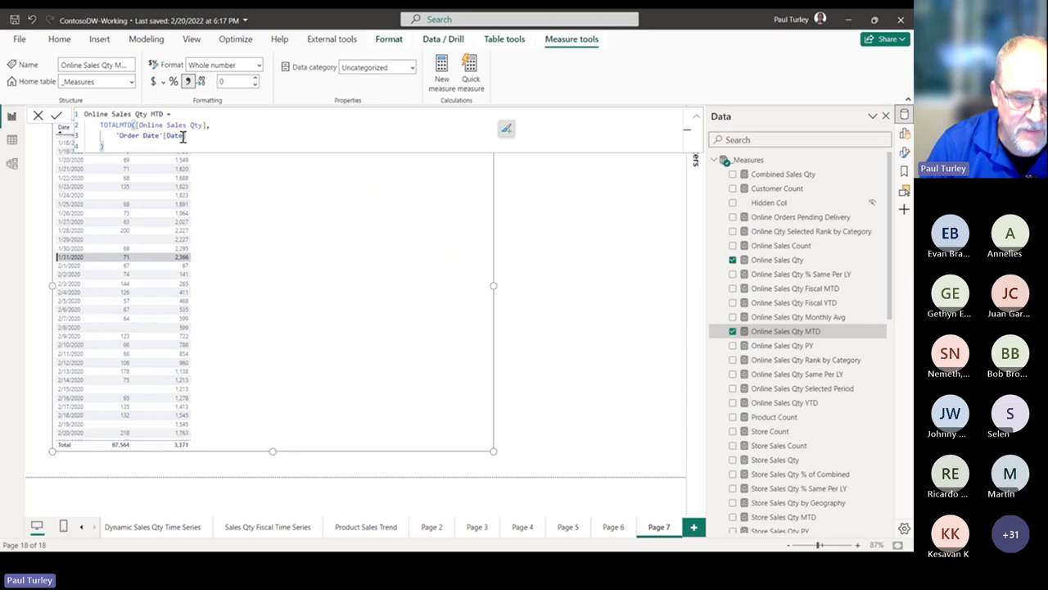
pyautogui.moveTo(103, 146); pyautogui.dragTo(84, 125)
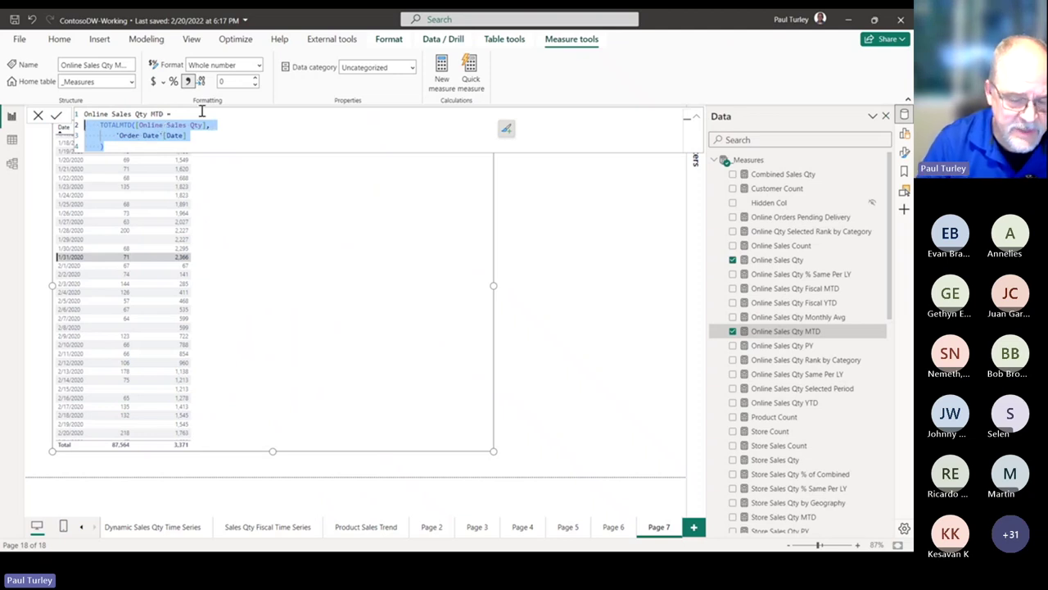
pyautogui.click(187, 136)
pyautogui.moveTo(114, 135); pyautogui.dragTo(188, 135)
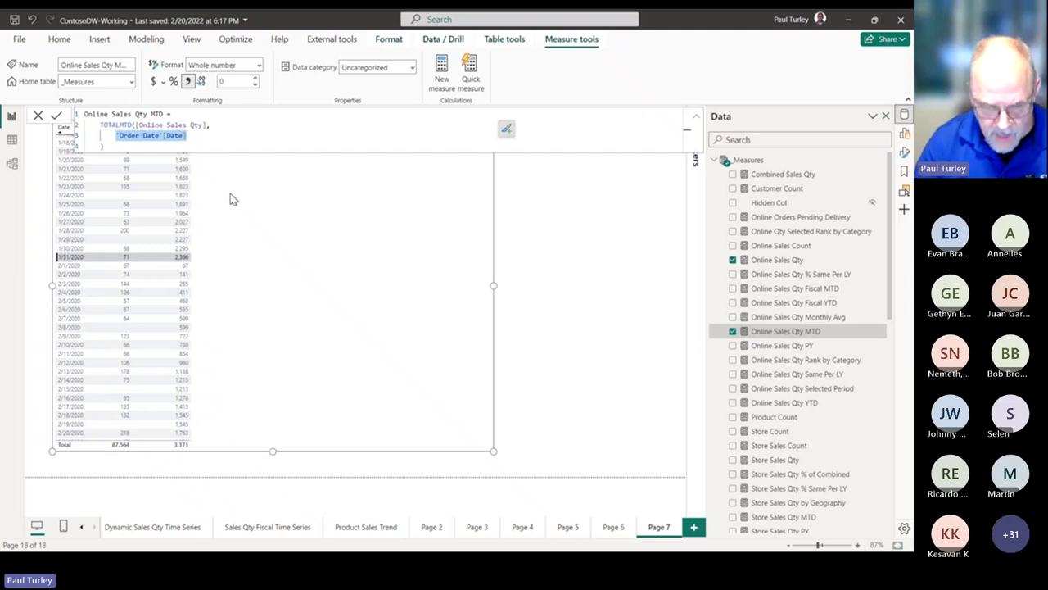
# - Switch to the PowerPoint slideshow and advance from Same Thing... Larger Scale to the Time Intelligence slide
pyautogui.hotkey('alt', 'Tab')
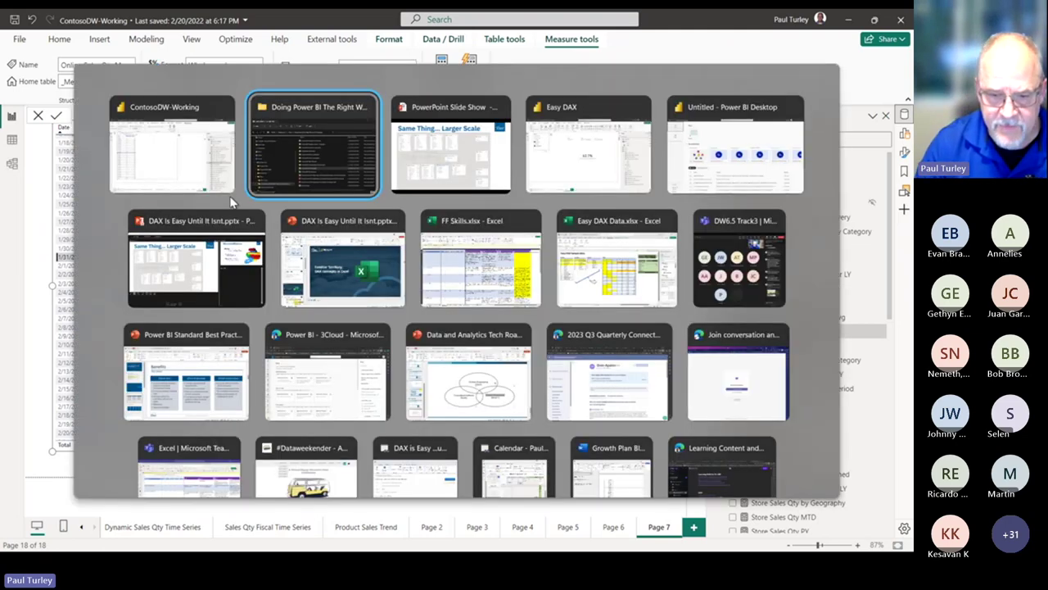
pyautogui.hotkey('alt', 'Tab')
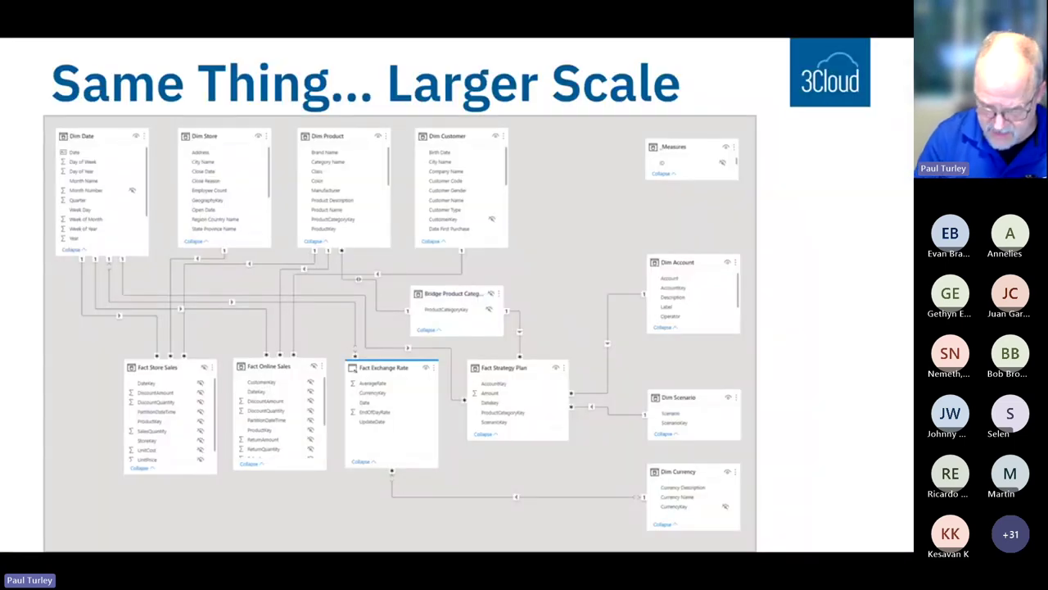
pyautogui.press('Right')
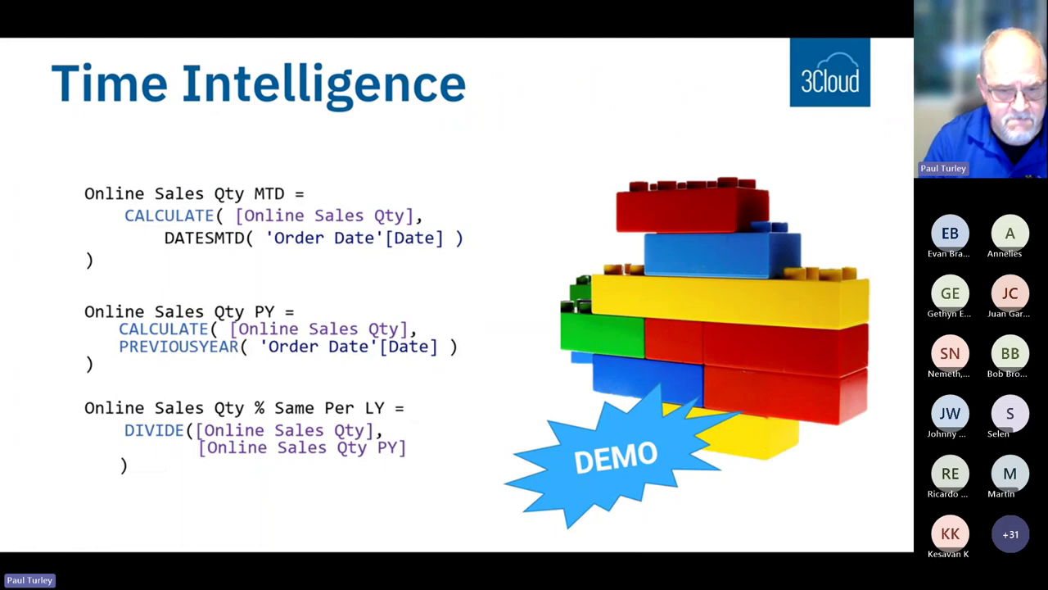